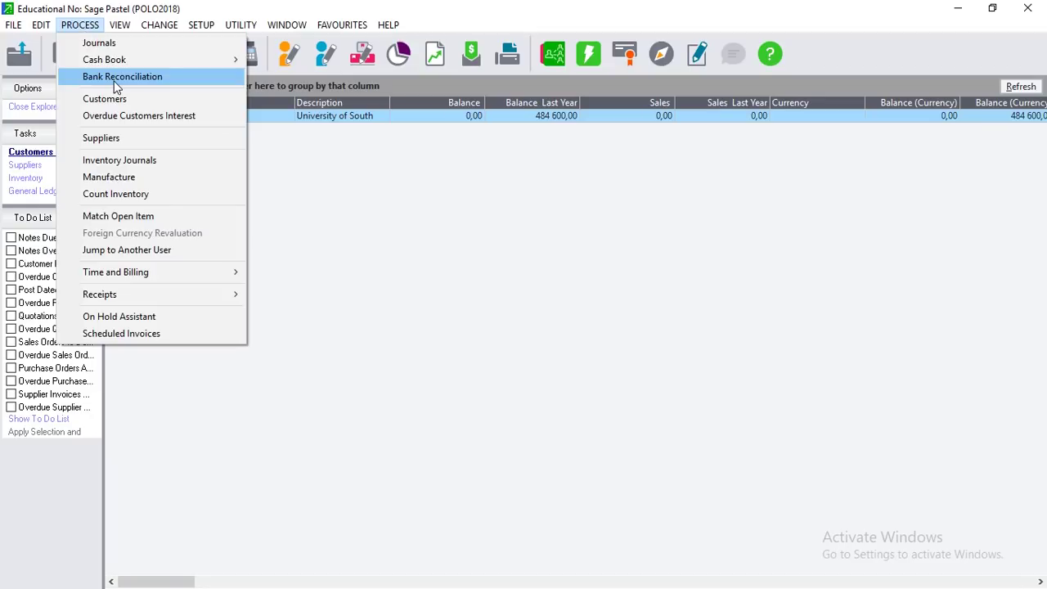
Open journal processing with 16 - Supplier Journal as the entry type and dismiss the low-battery notice.
mouse_move(117, 59)
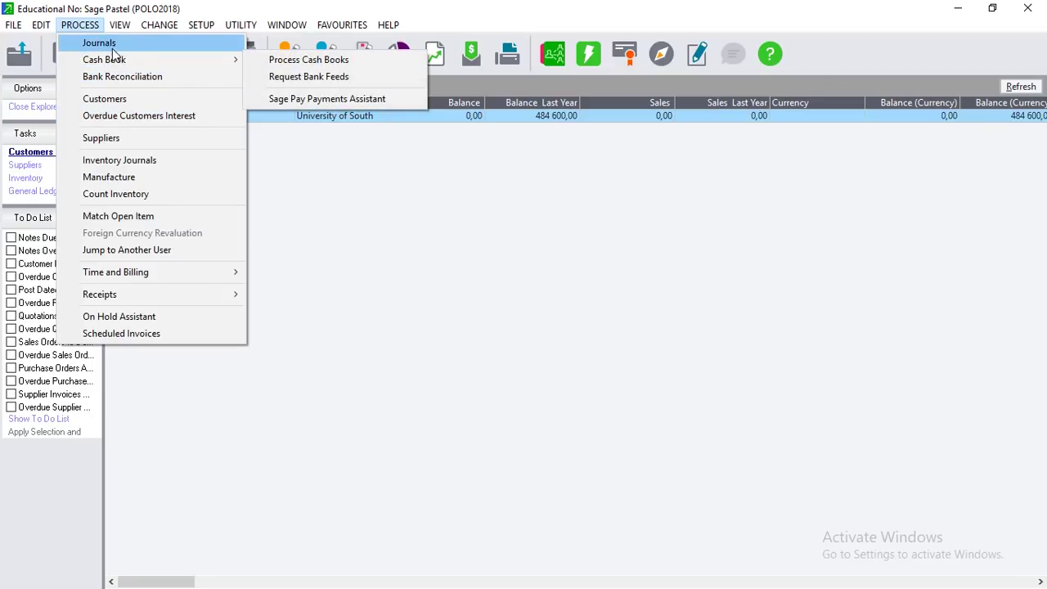
left_click(113, 44)
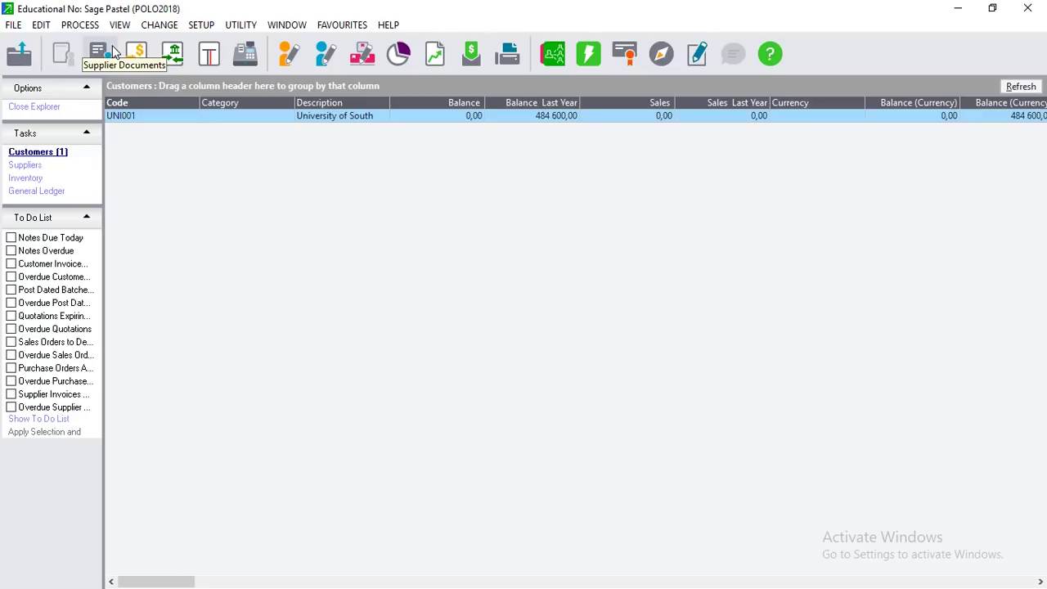
left_click(112, 45)
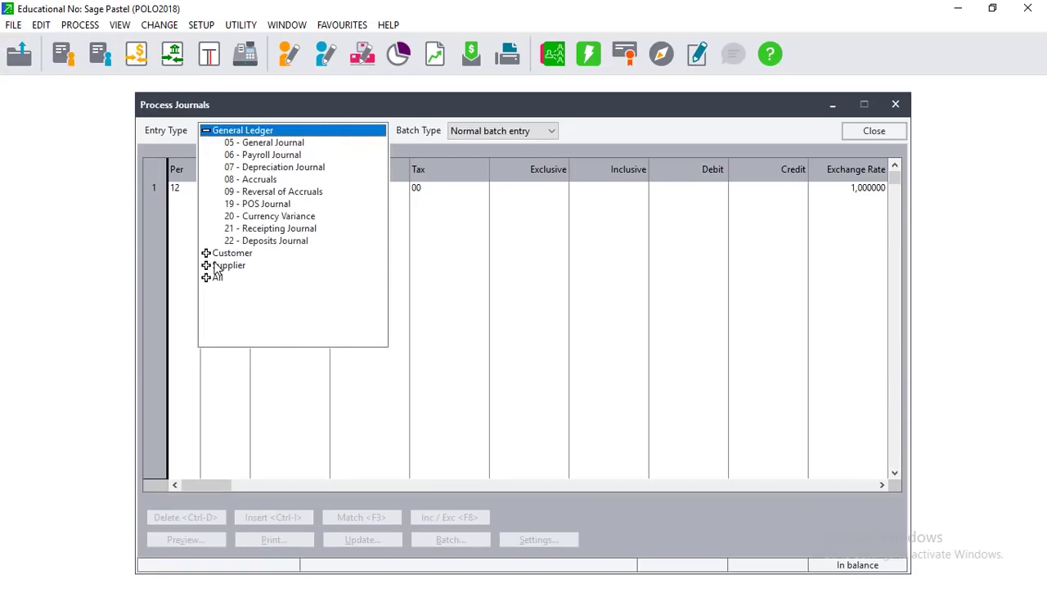
left_click(217, 267)
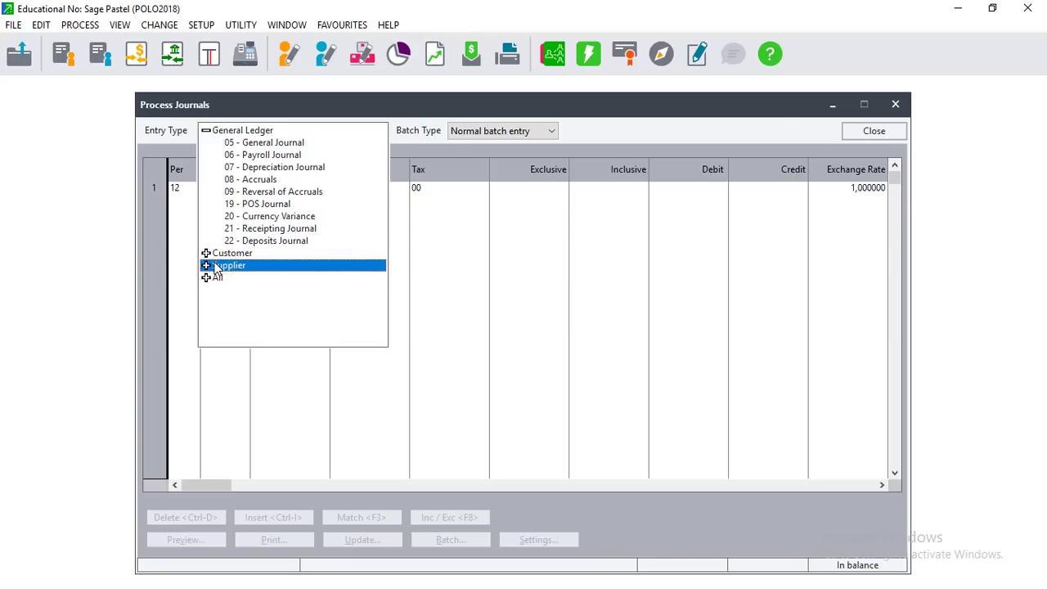
double_click(216, 267)
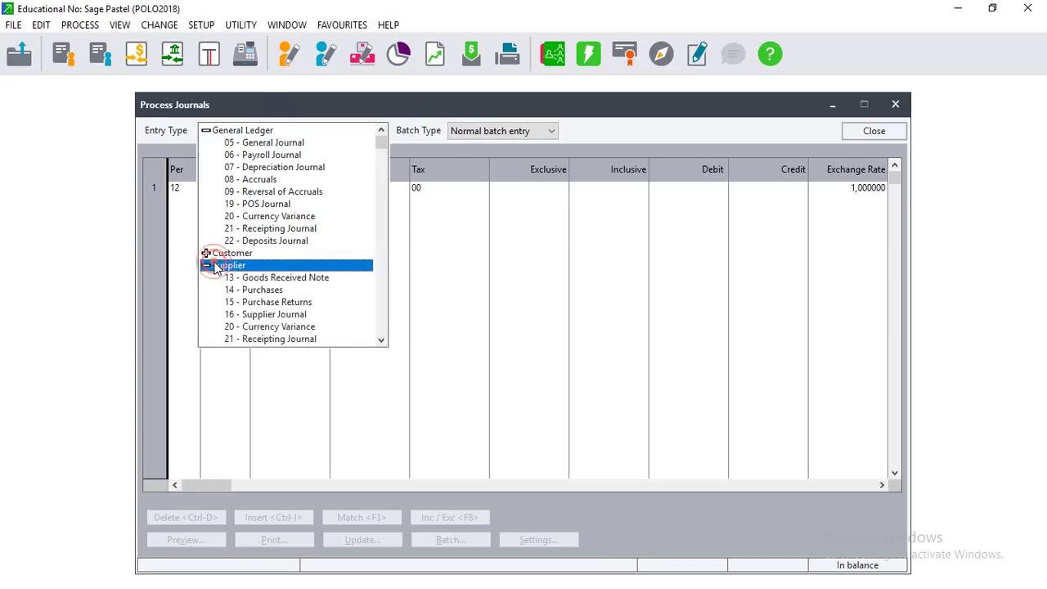
double_click(260, 315)
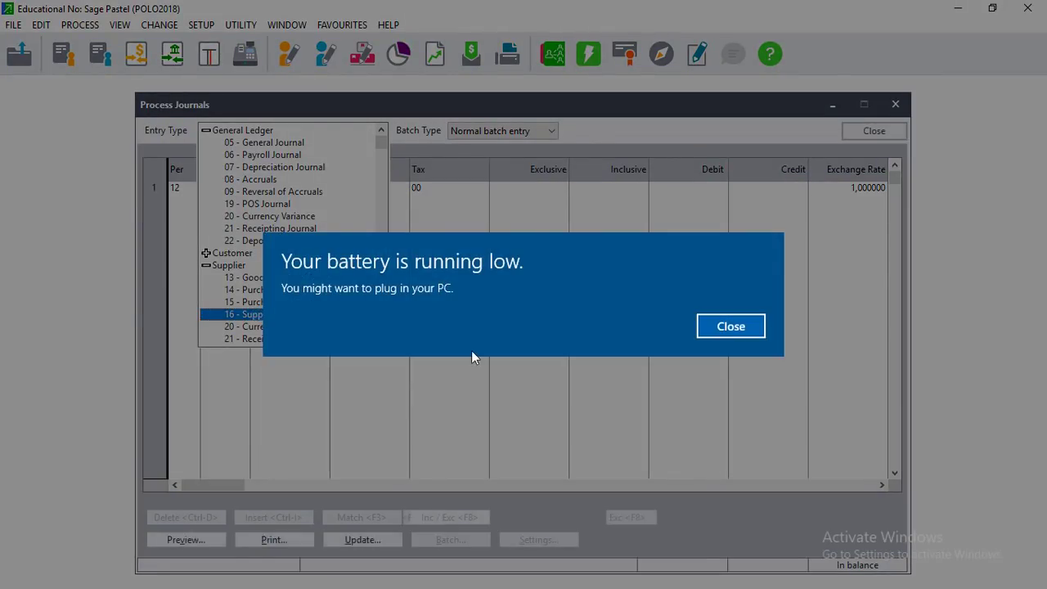
left_click(737, 336)
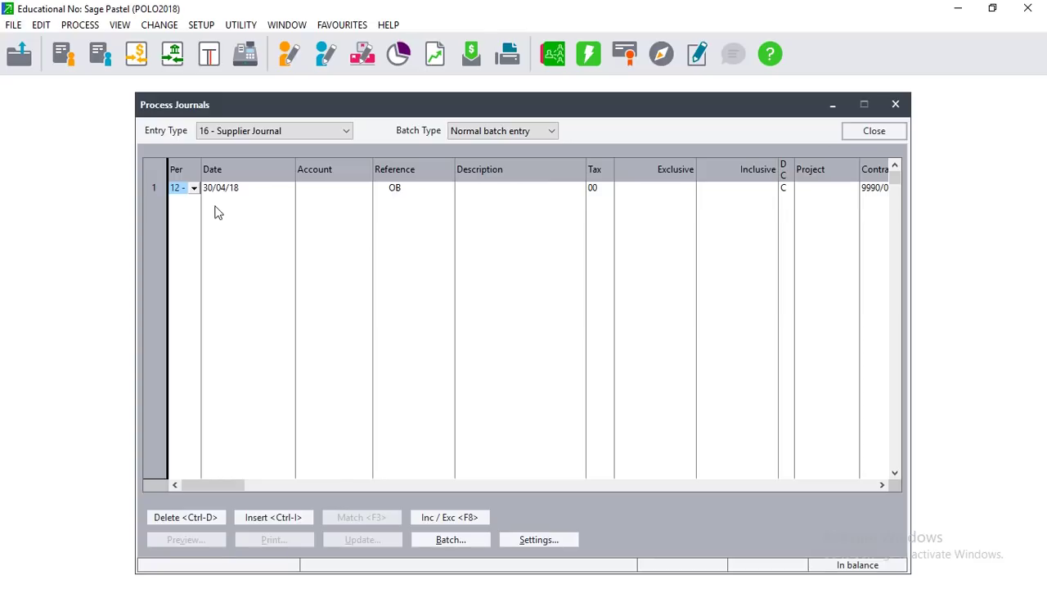
Set the first journal line's period to 12 (April), keeping the date 30/04/18.
left_click(194, 188)
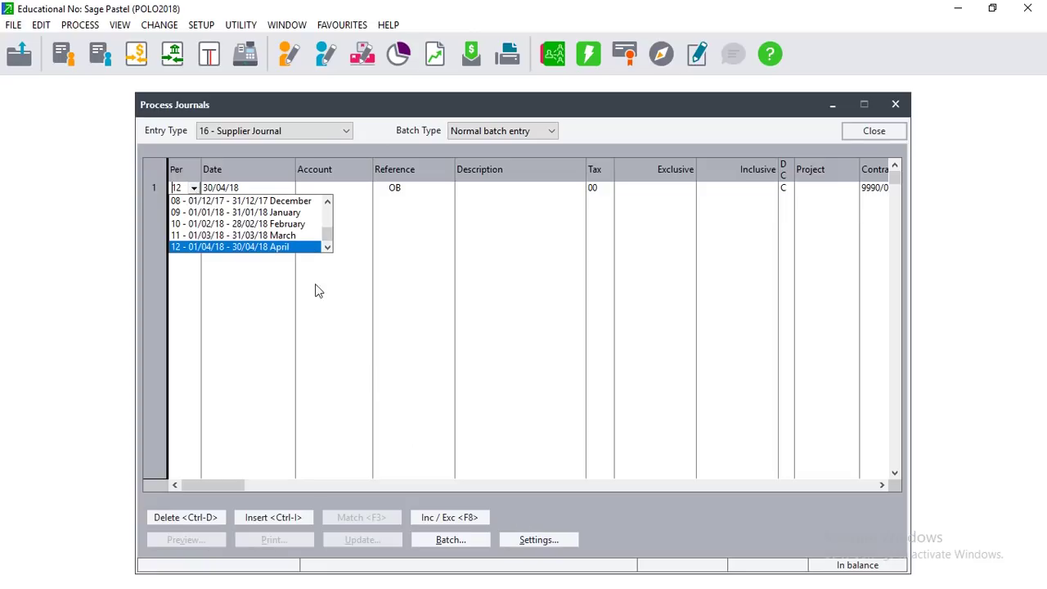
left_click(291, 243)
left_click(291, 245)
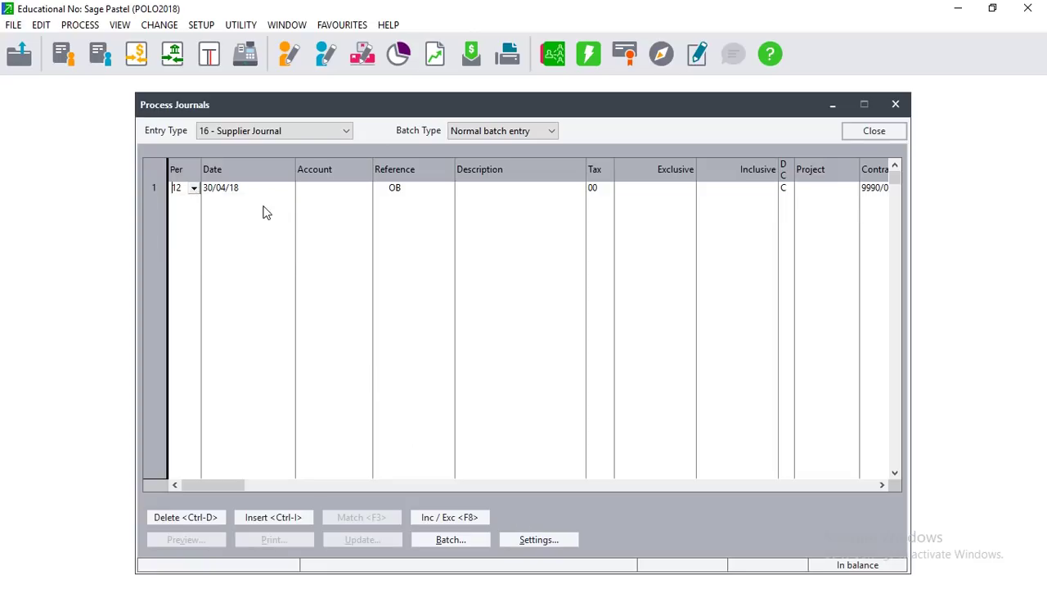
key("Tab")
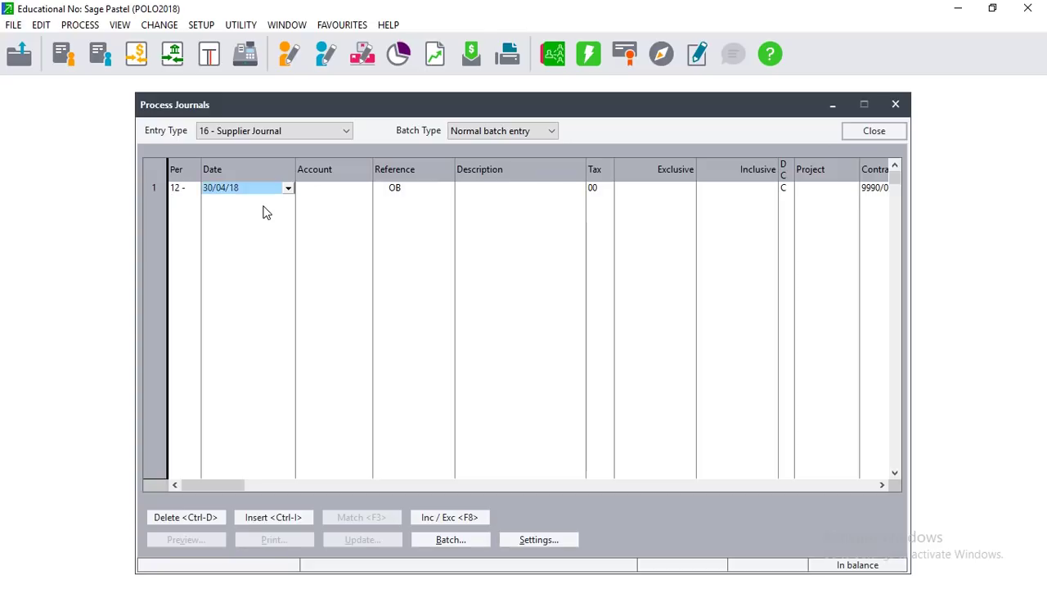
key("Tab")
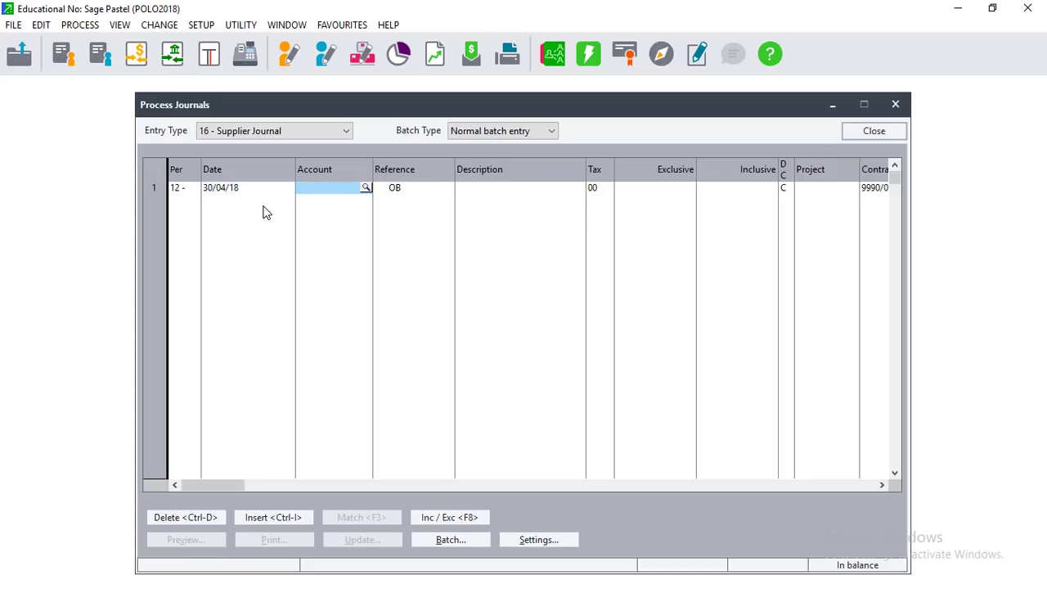
Choose McCarthy Toyota as the line's supplier account, keeping the reference OB and leaving the description blank.
left_click(366, 189)
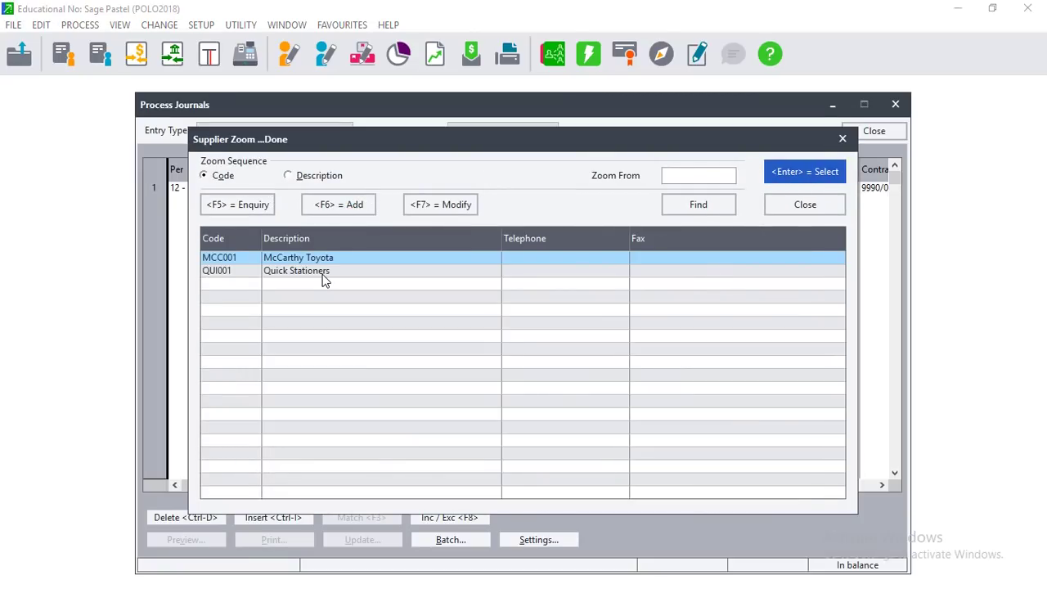
key("Return")
key("Return")
key("Return")
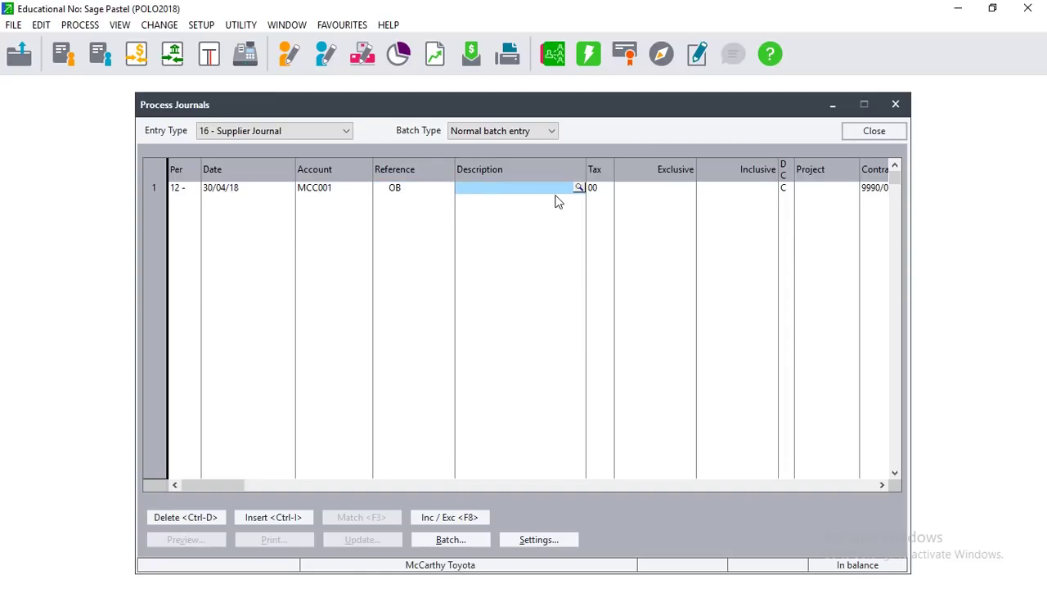
key("Return")
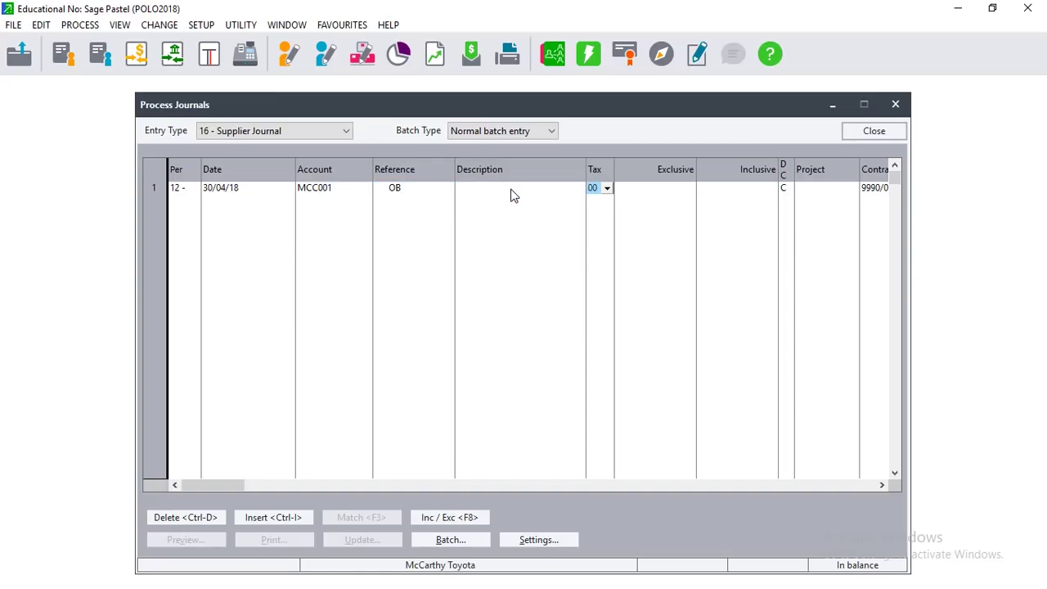
Set the line's tax type to 01 Vat - Standard rated and enter an inclusive amount of 28500.
left_click(607, 188)
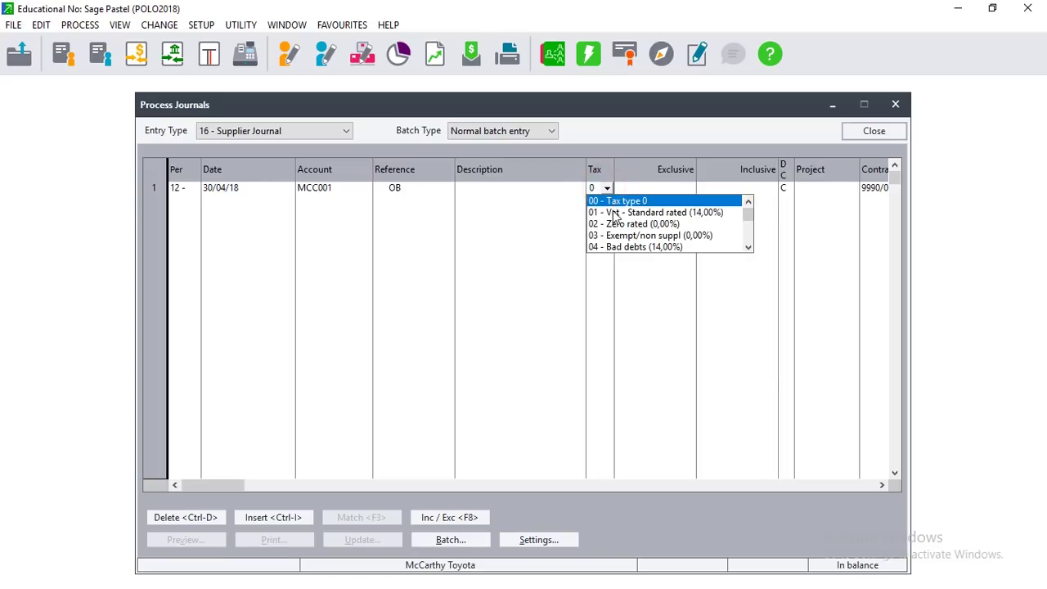
left_click(614, 212)
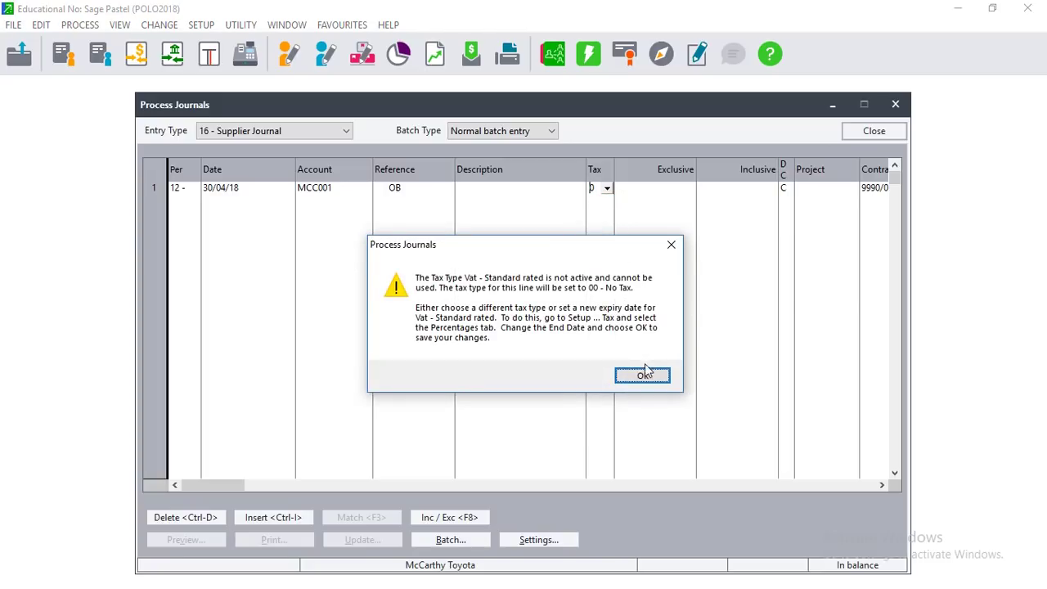
left_click(643, 376)
key("Tab")
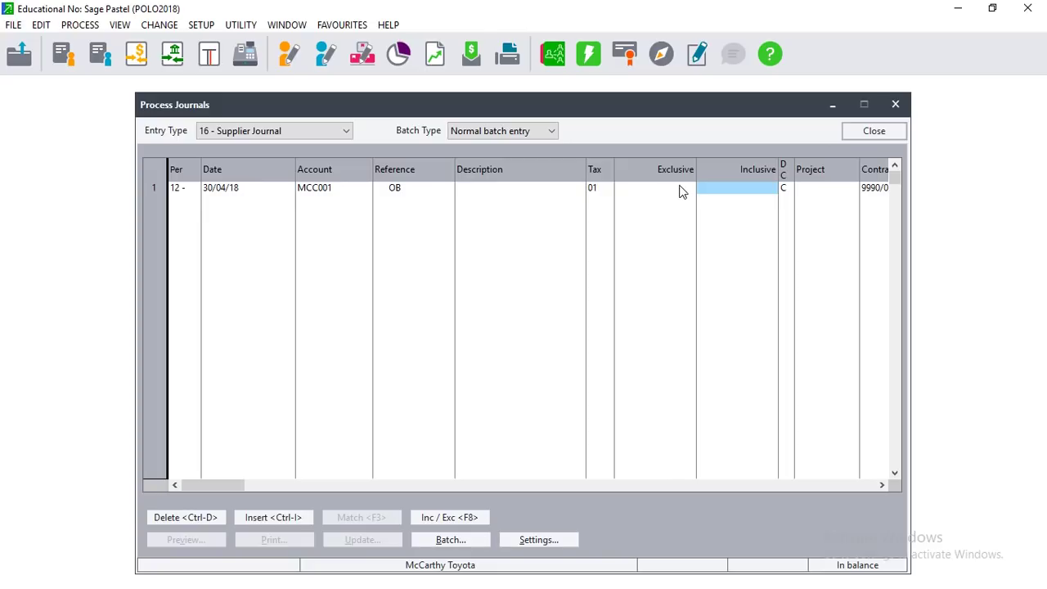
type("28500")
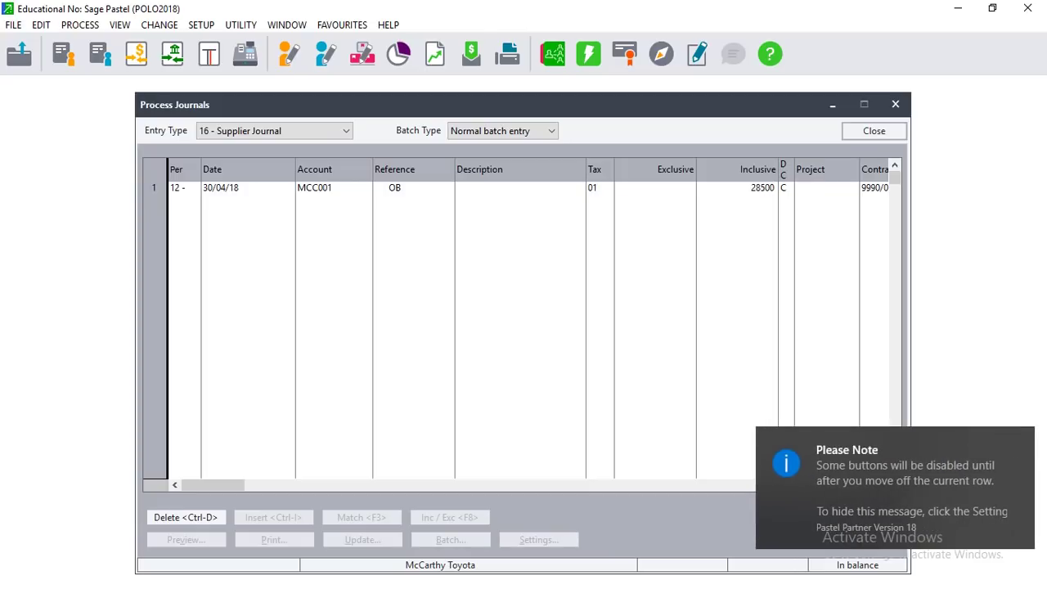
left_click(1021, 439)
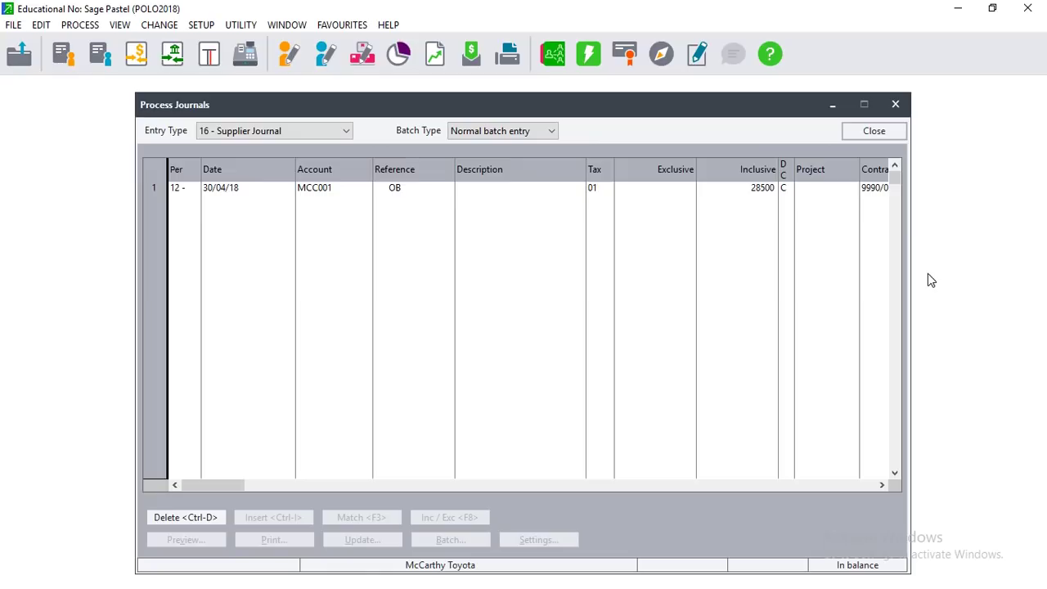
Mark the McCarthy Toyota line as a debit (D) and leave its project blank.
left_click(795, 188)
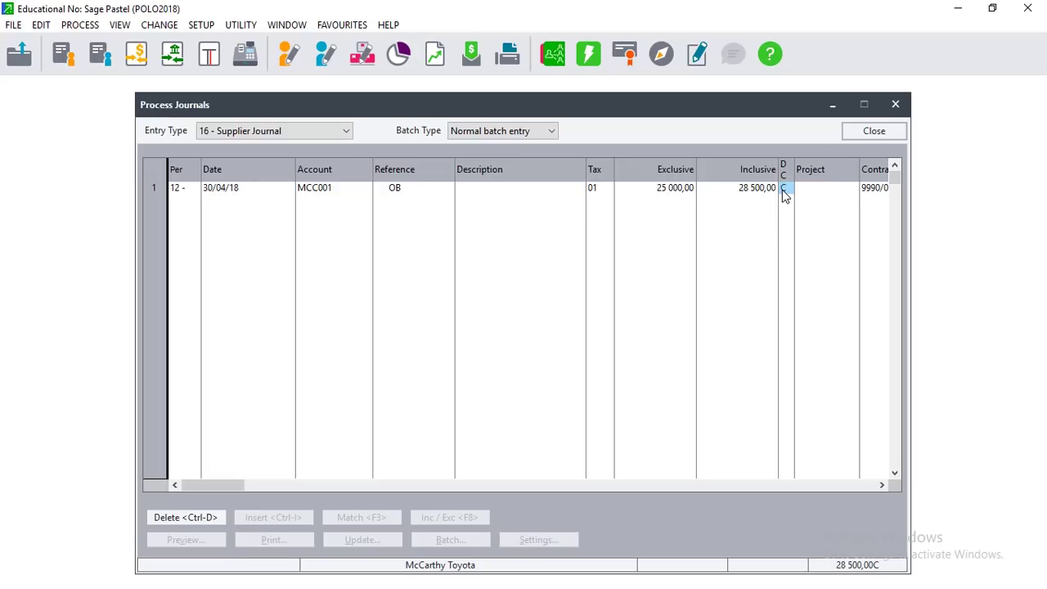
type("D")
key("Tab")
key("Tab")
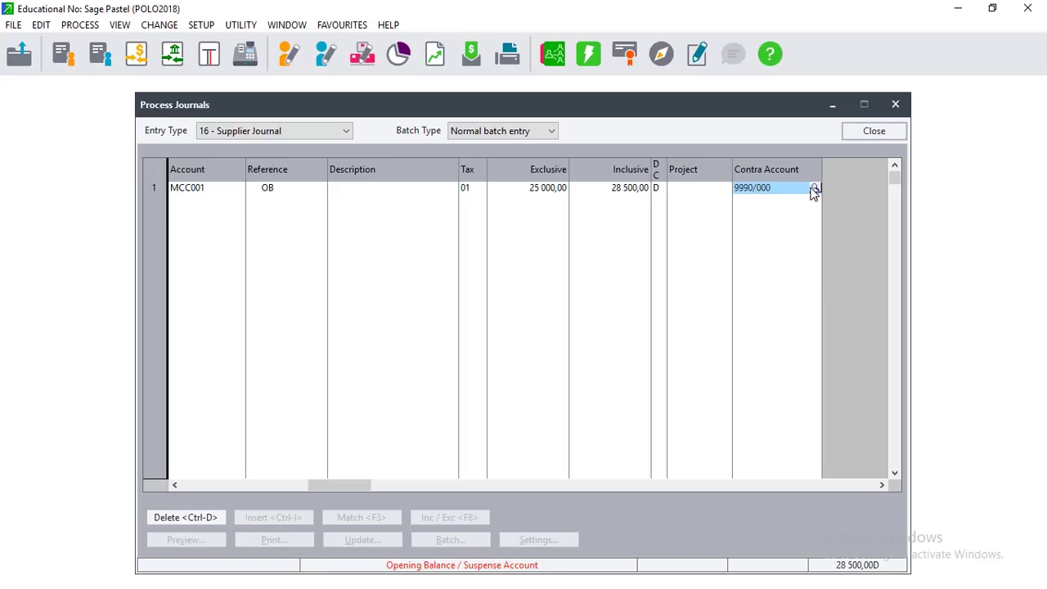
Find the motor accounts in the general ledger and set Motor Vehicles - @ Cost as the line's contra account.
left_click(814, 189)
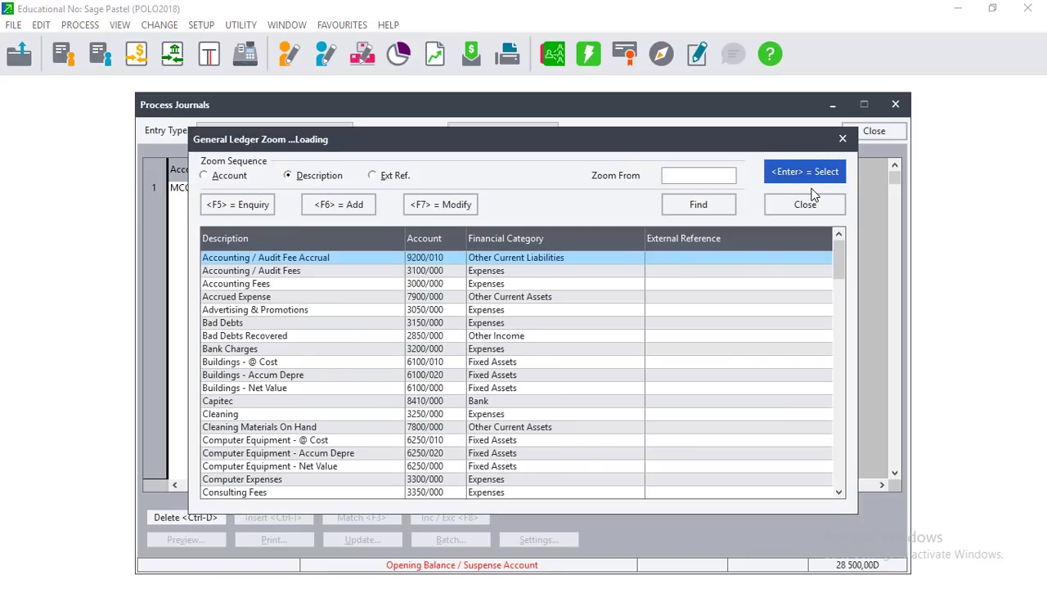
type("motor")
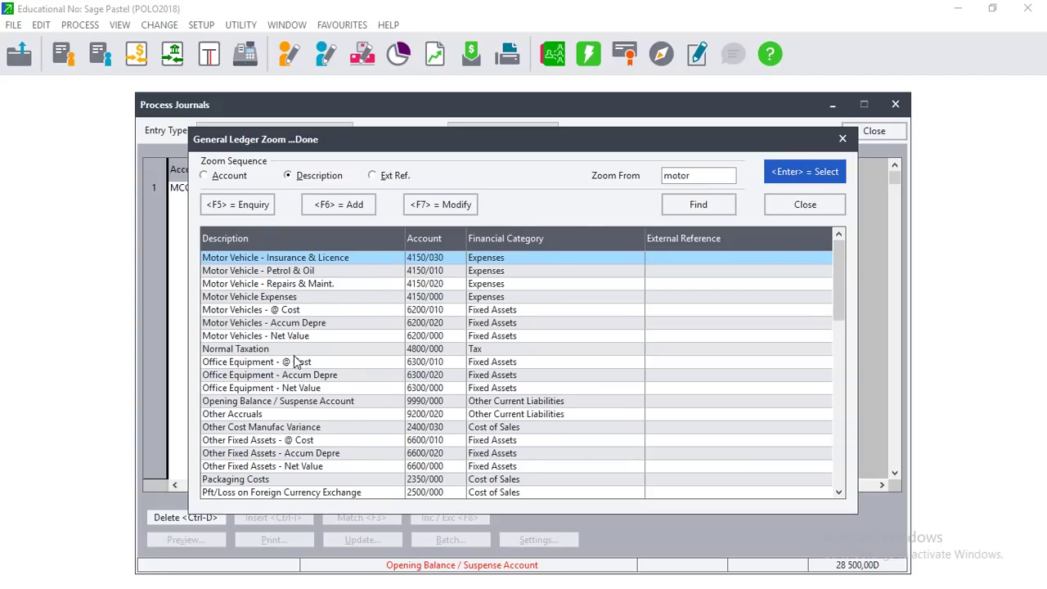
left_click(279, 317)
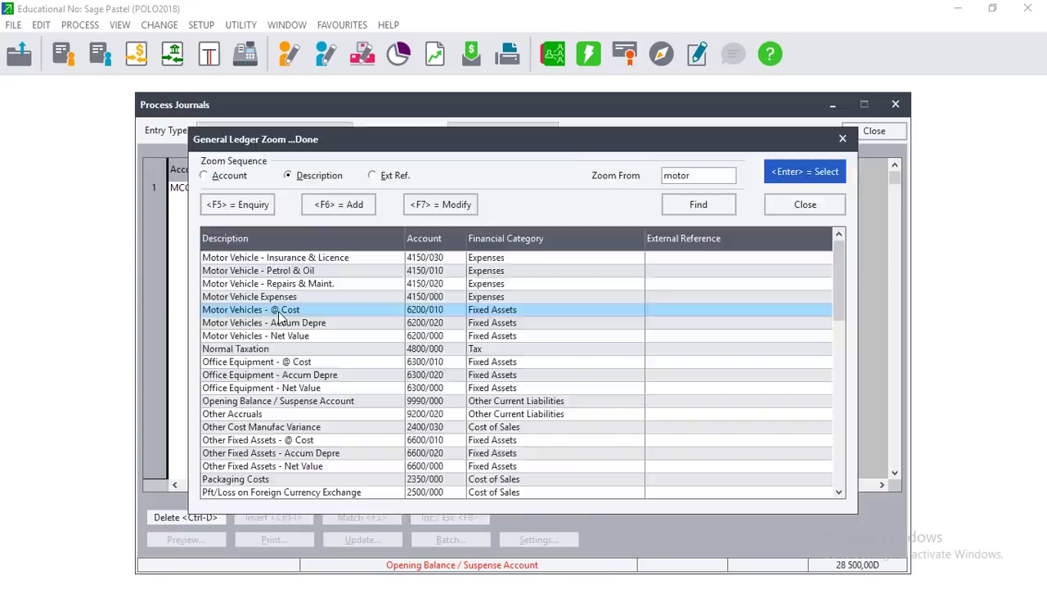
double_click(279, 313)
key("Return")
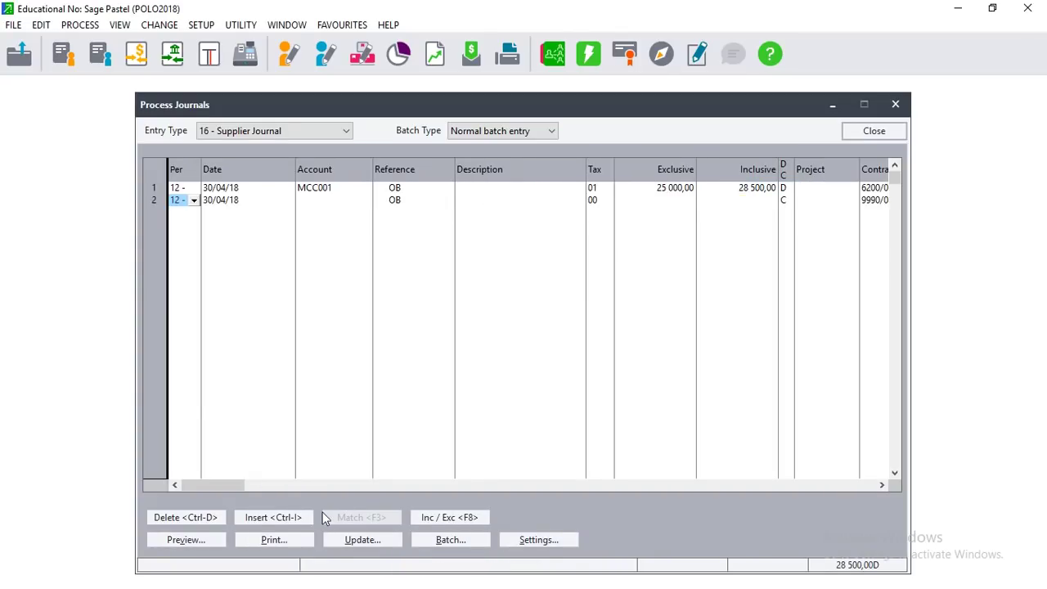
Update only this supplier journal batch and confirm the posting.
left_click(359, 540)
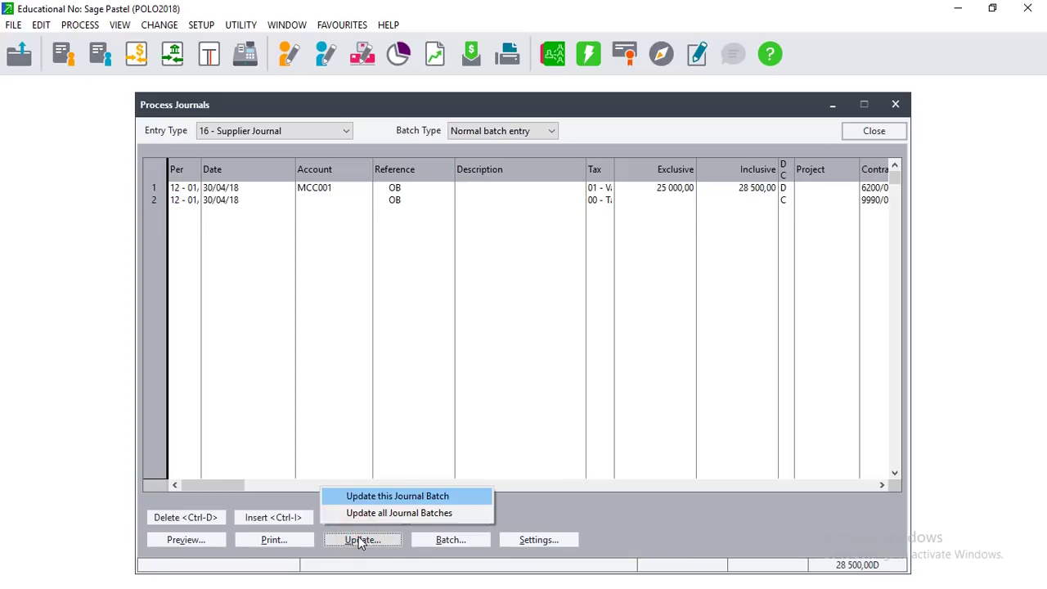
left_click(379, 497)
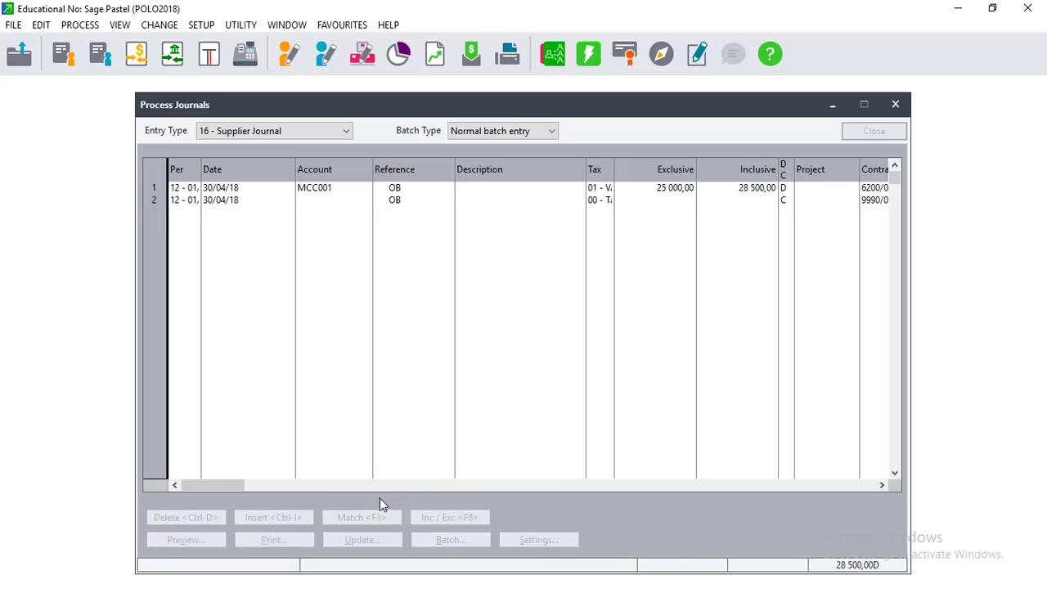
left_click(641, 302)
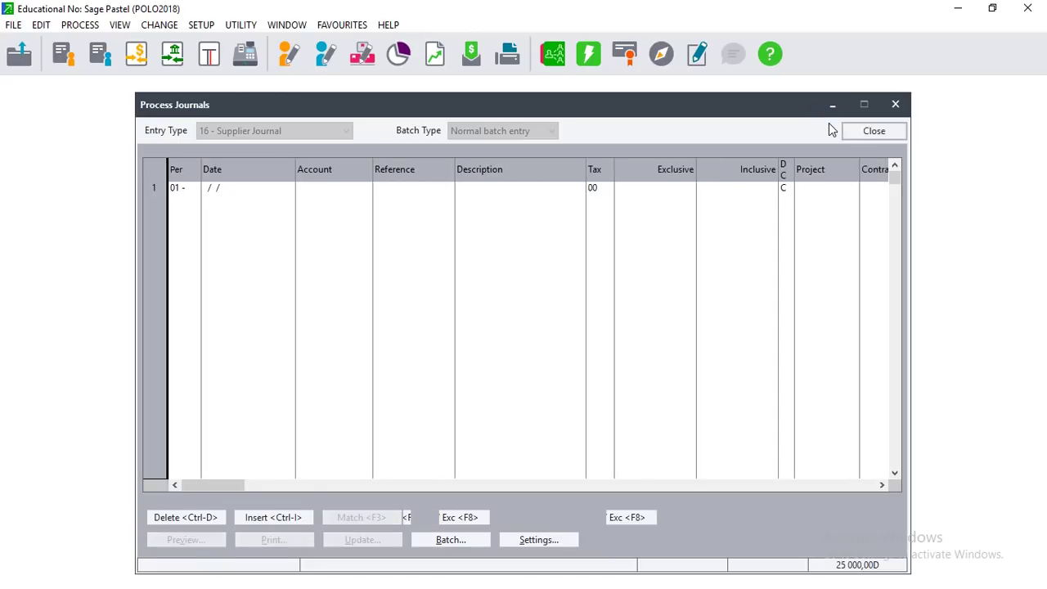
Switch to Pastel_03_Adjustments.pdf and examine the vehicle cost adjustment and the original motor vehicle purchase in the Example 1 slides.
left_click(831, 105)
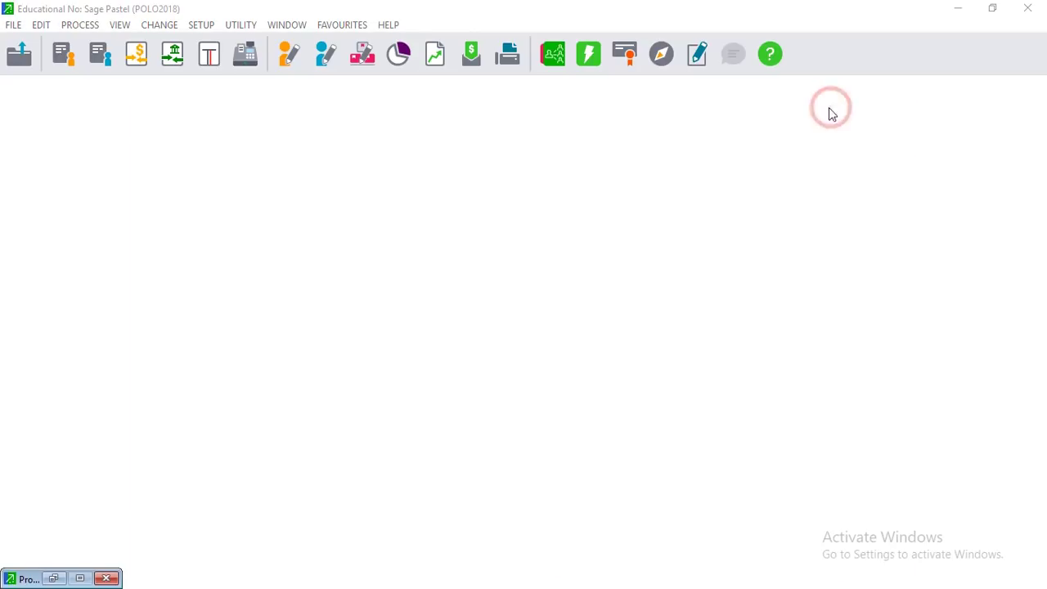
left_click(993, 10)
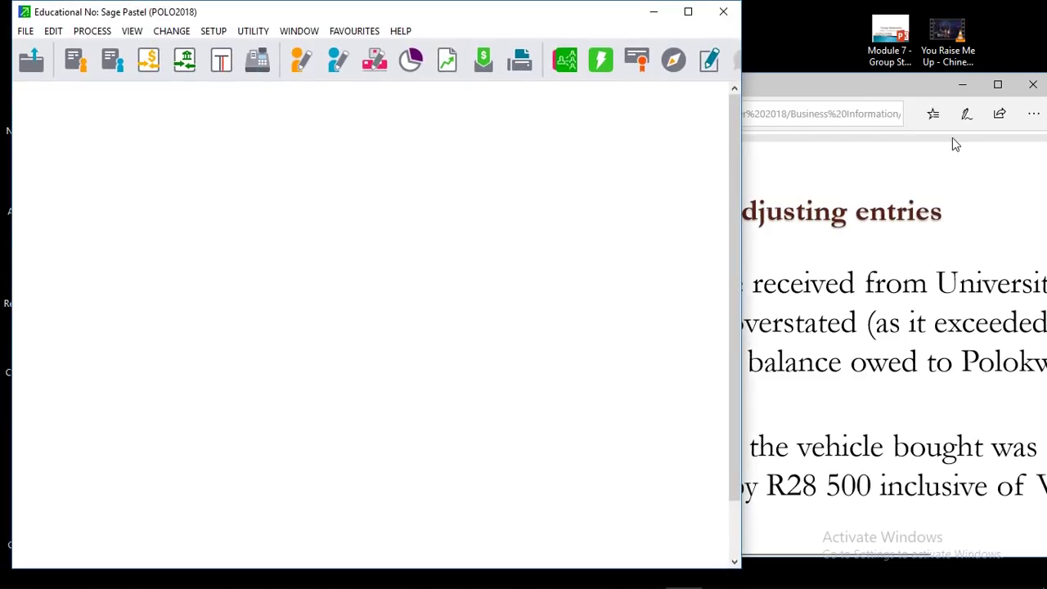
left_click(997, 84)
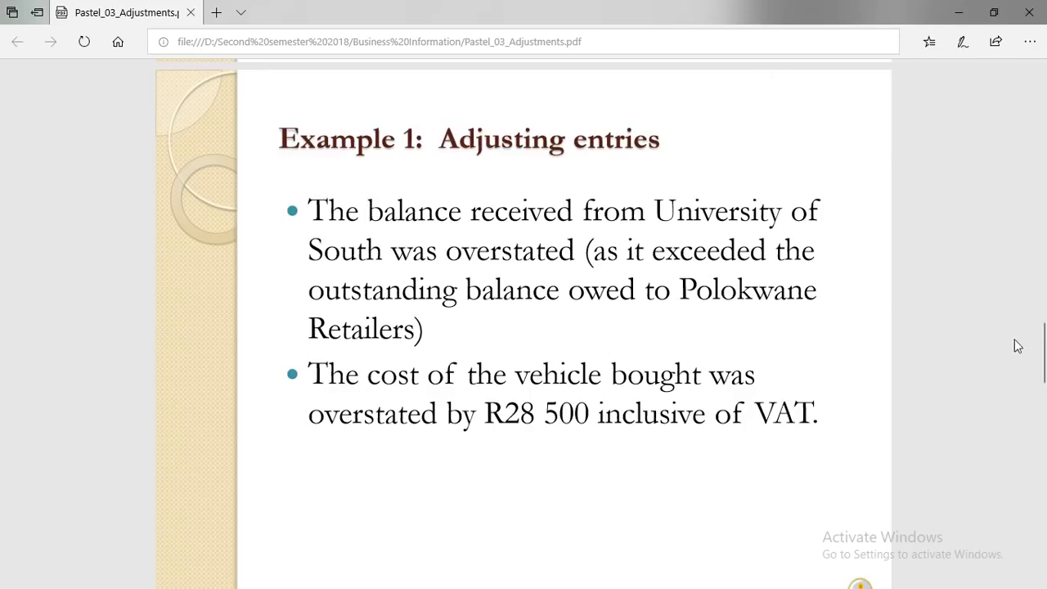
scroll(3, 350, "up", 5)
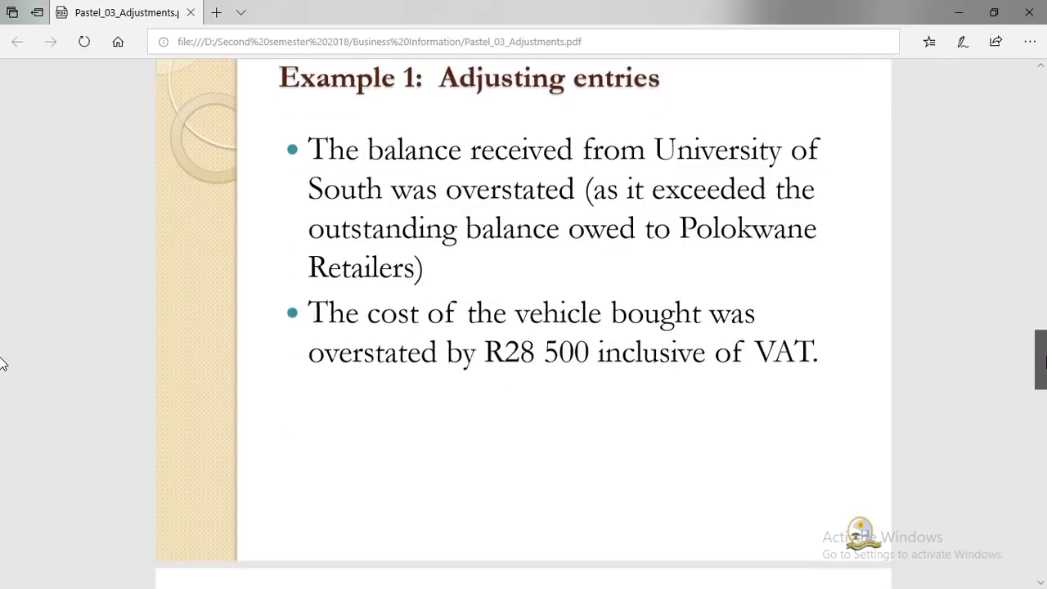
scroll(2, 291, "up", 3)
scroll(2, 299, "down", 8)
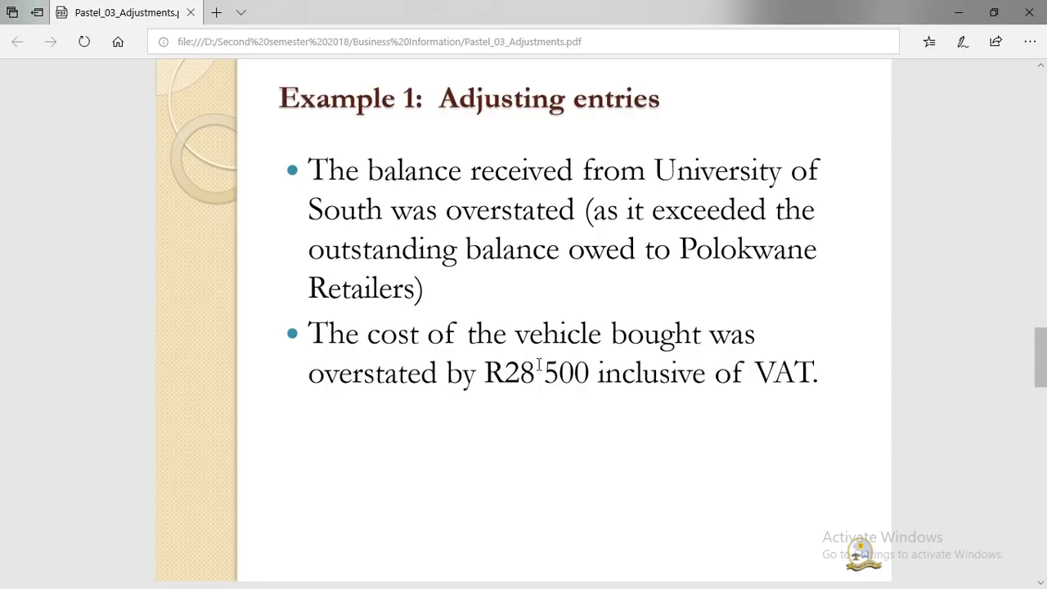
left_click_drag(1041, 350, 1041, 218)
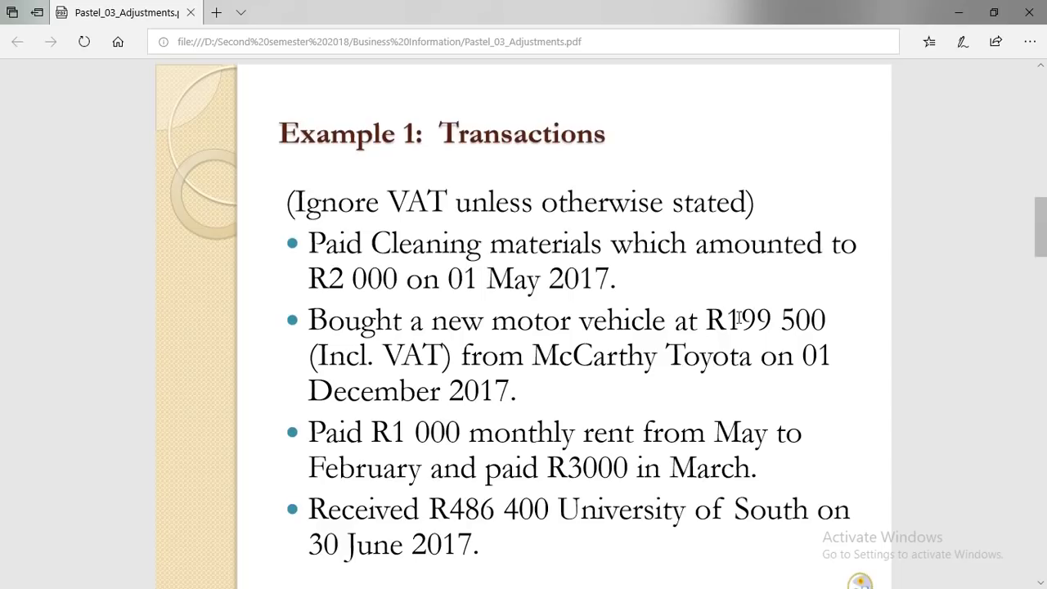
left_click(771, 319)
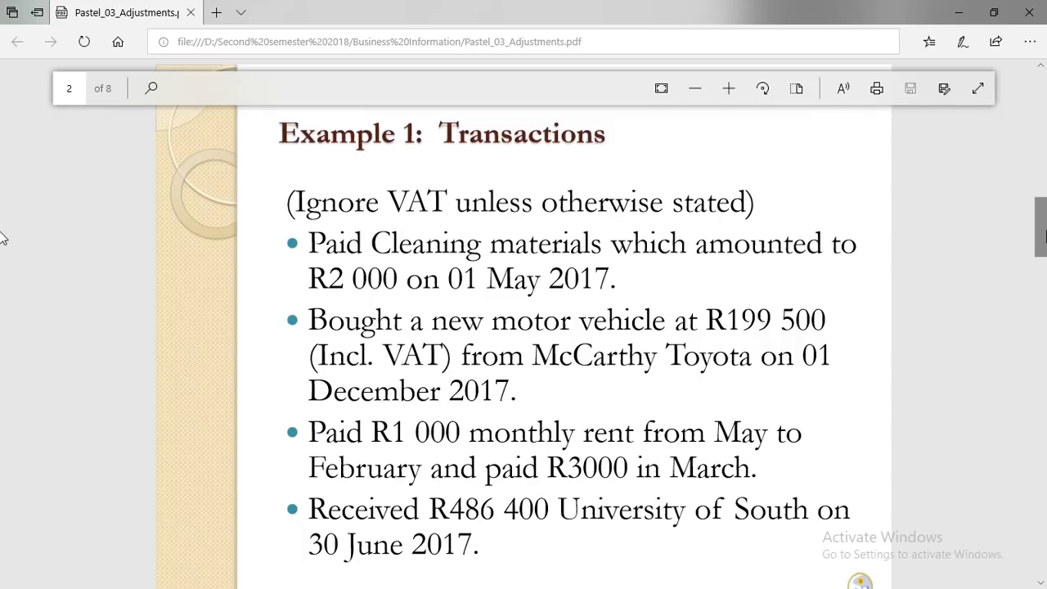
Reread the Example 1 adjusting entry about the overstated cost of the vehicle bought.
scroll(3, 233, "down", 10)
scroll(4, 327, "down", 6)
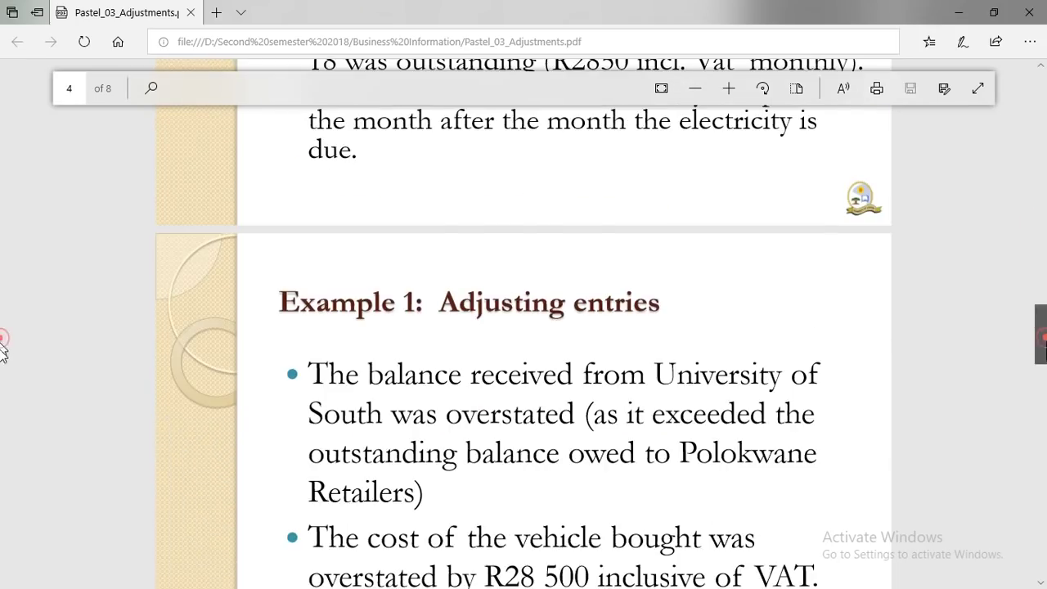
left_click_drag(646, 311, 514, 272)
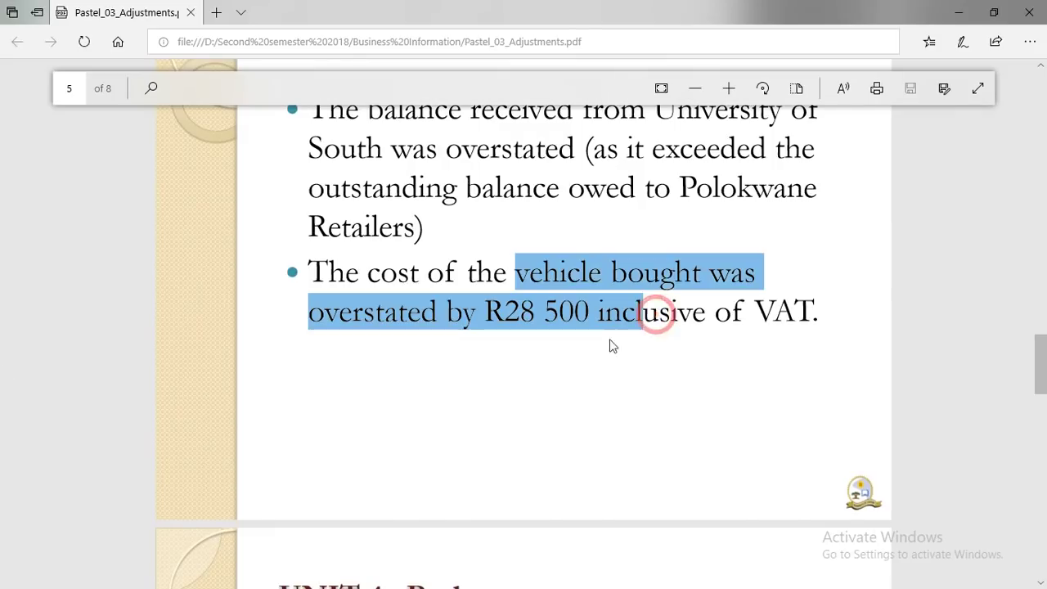
left_click(532, 319)
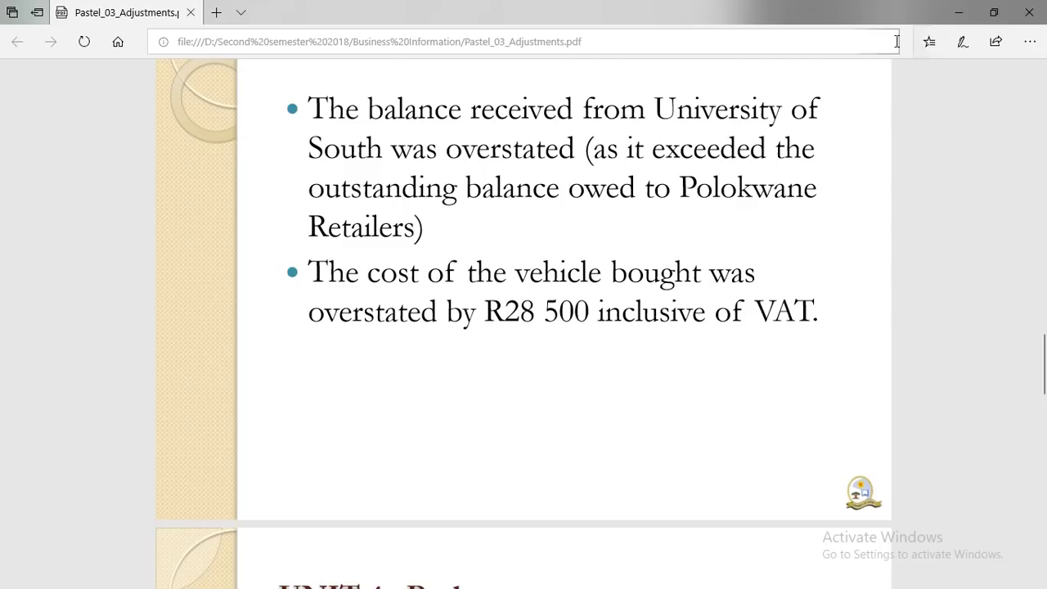
left_click(999, 9)
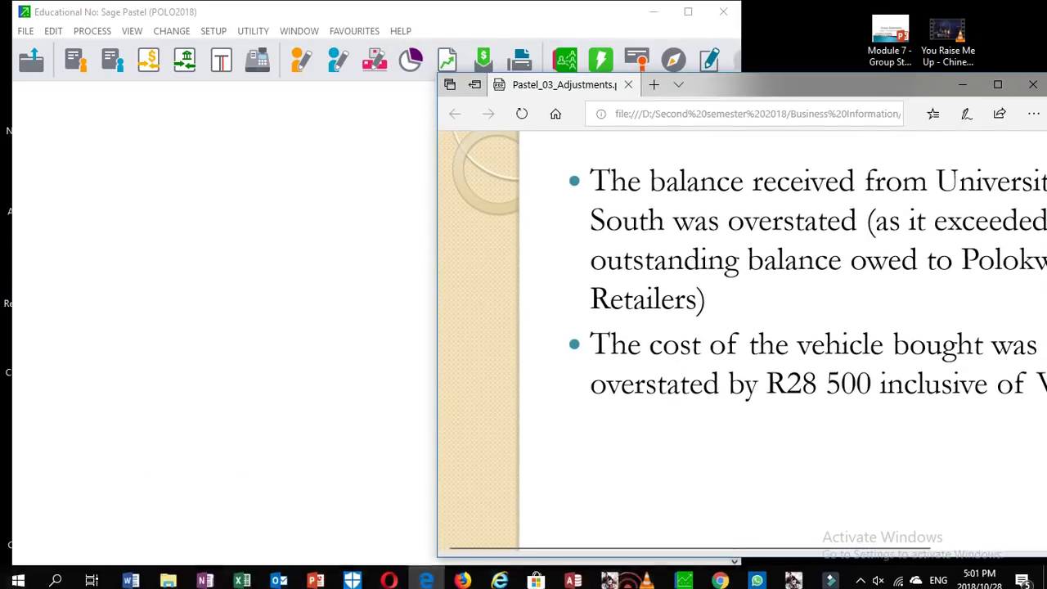
Switch to Excel and create a blank workbook for the depreciation calculation.
left_click(251, 577)
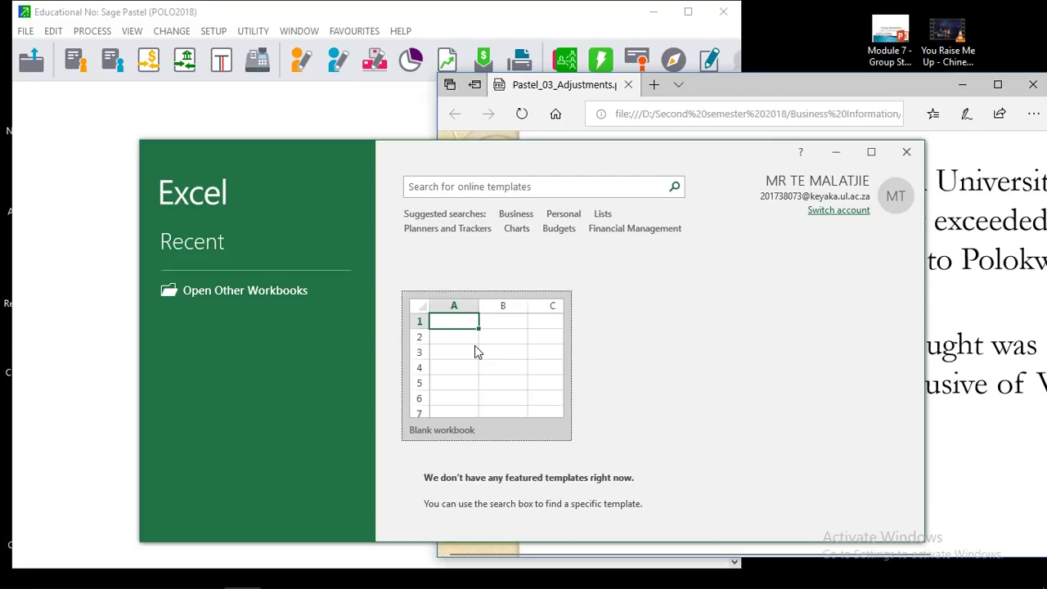
left_click(474, 345)
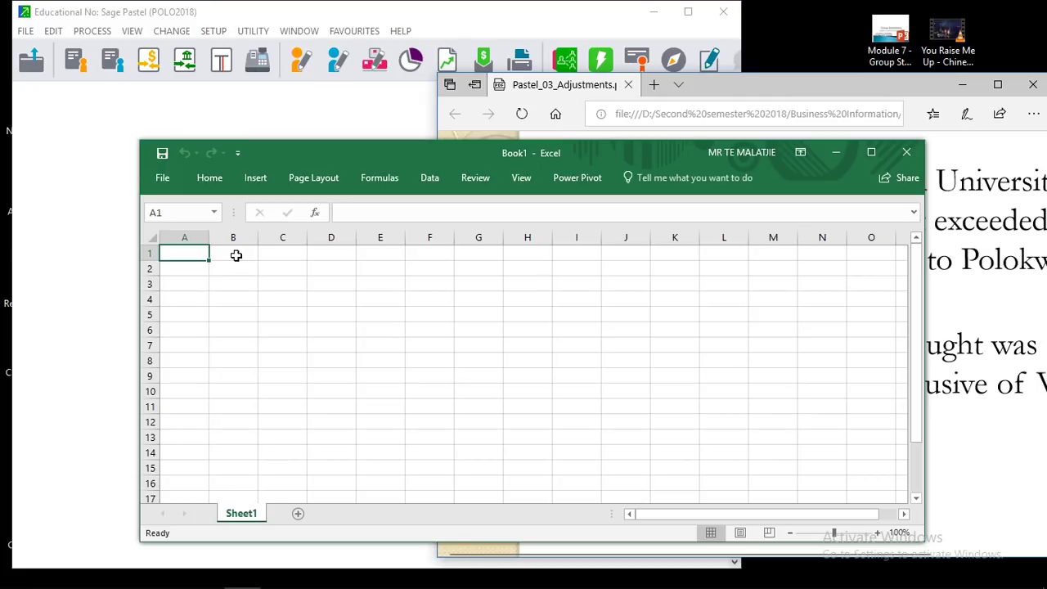
left_click(18, 574)
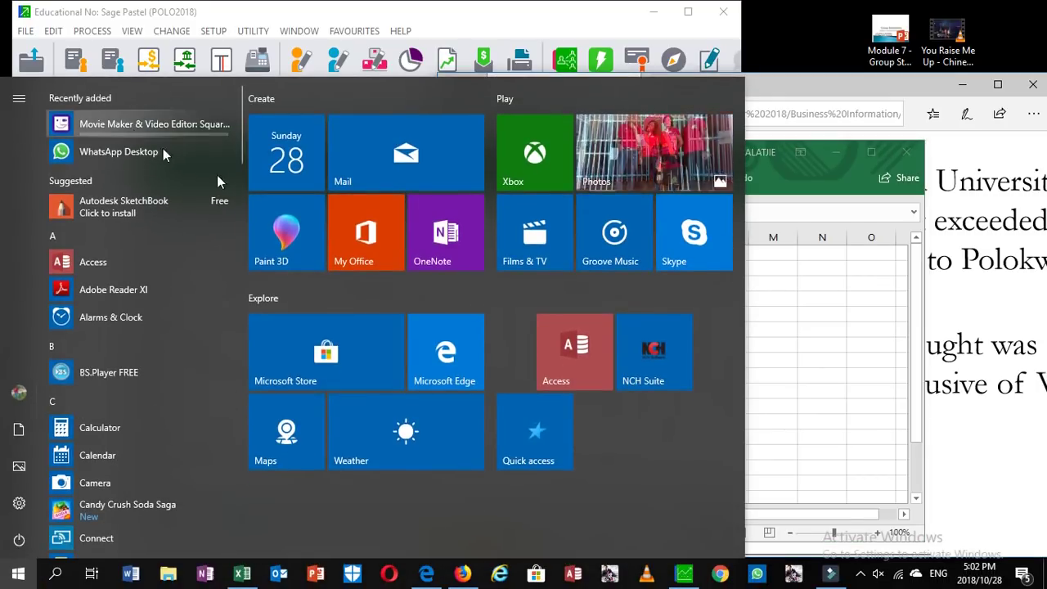
left_click(815, 262)
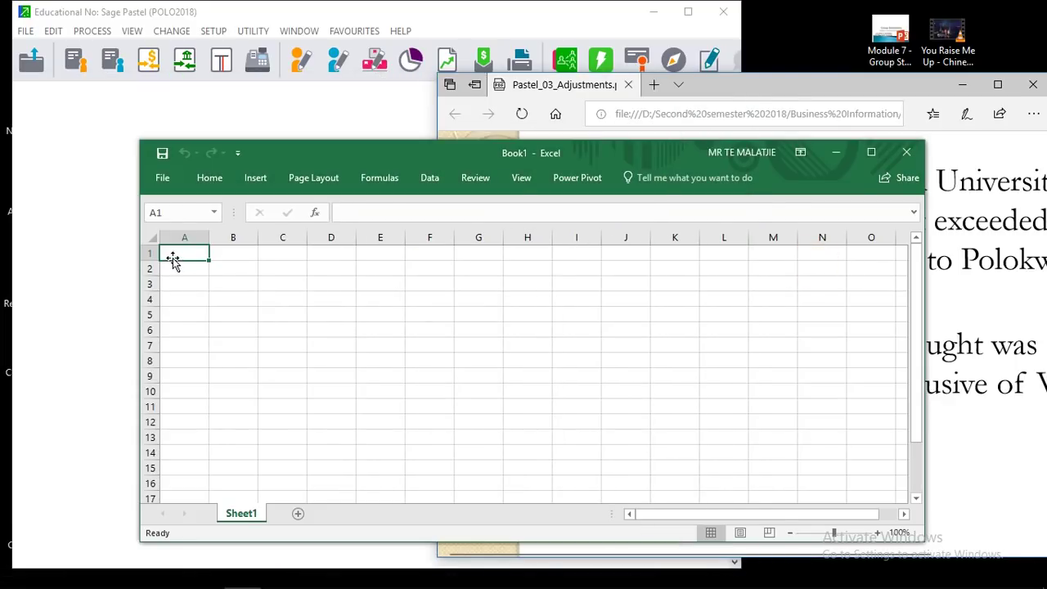
Enter 175000 in cell A1 and 50000 in cell A2.
type("175000")
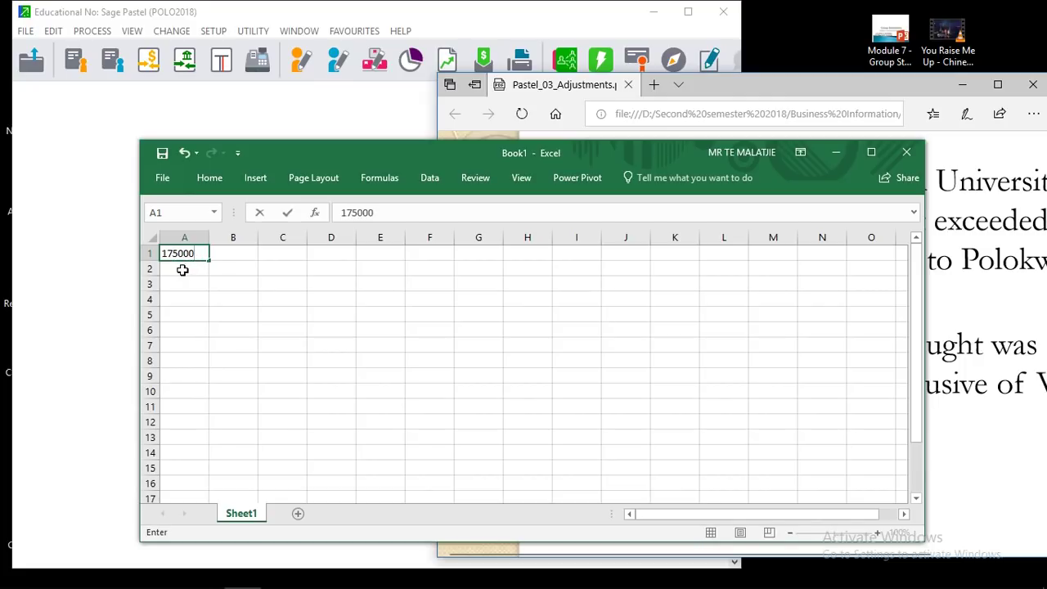
left_click(182, 270)
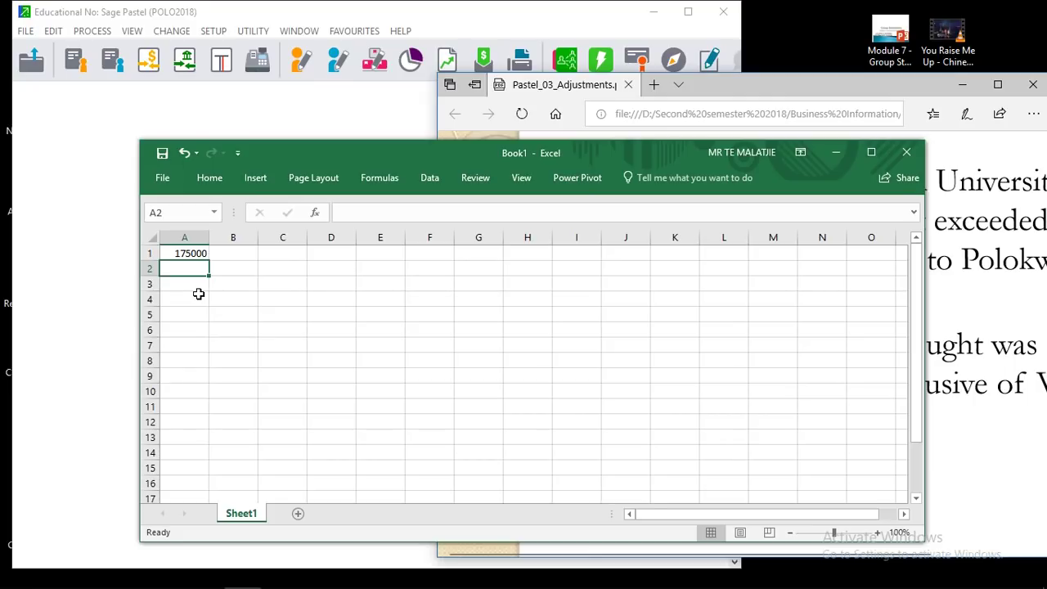
type("50000")
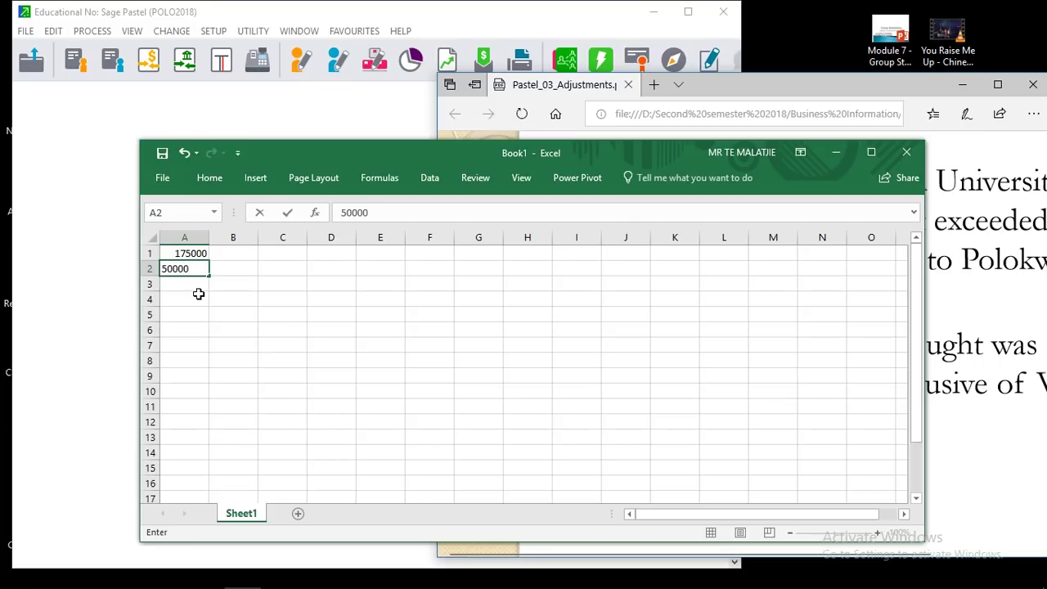
left_click(191, 282)
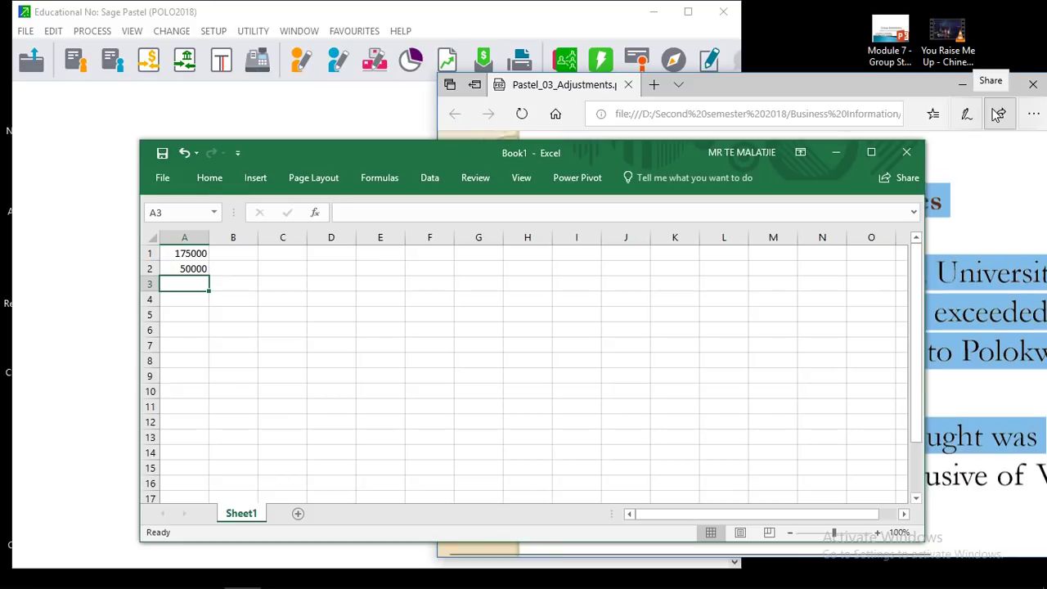
Switch to Pastel_03_Adjustments.pdf and check the motor vehicle depreciation terms in the Example 1 adjusting entries.
left_click(998, 85)
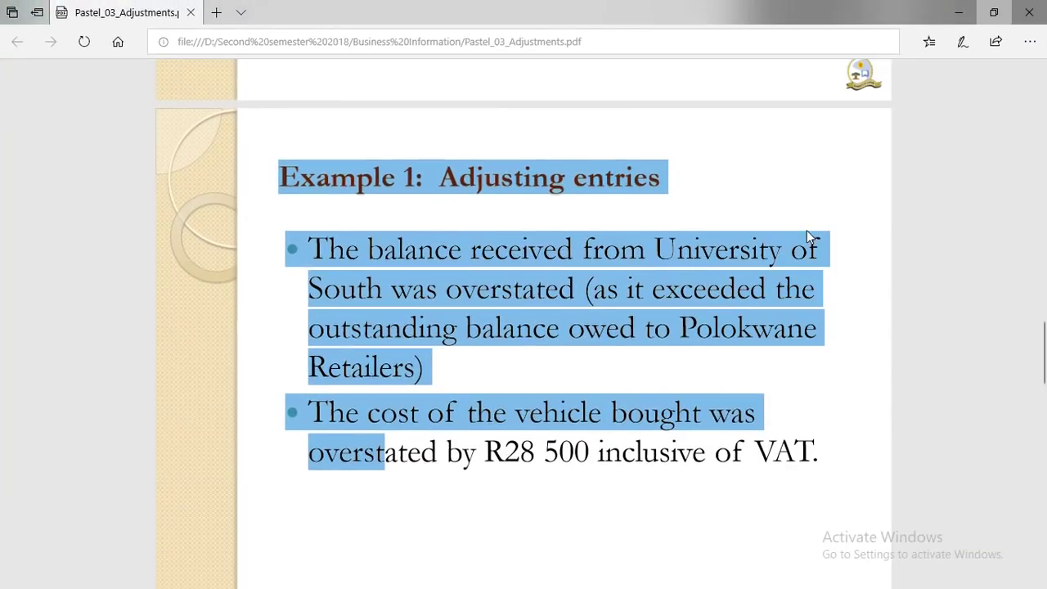
left_click(807, 230)
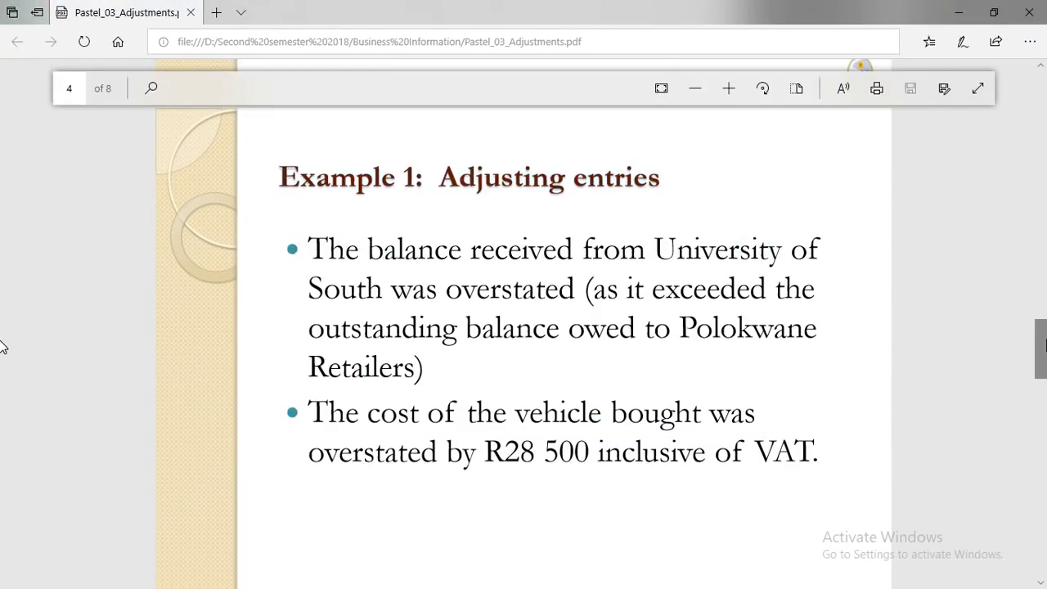
scroll(2, 347, "up", 6)
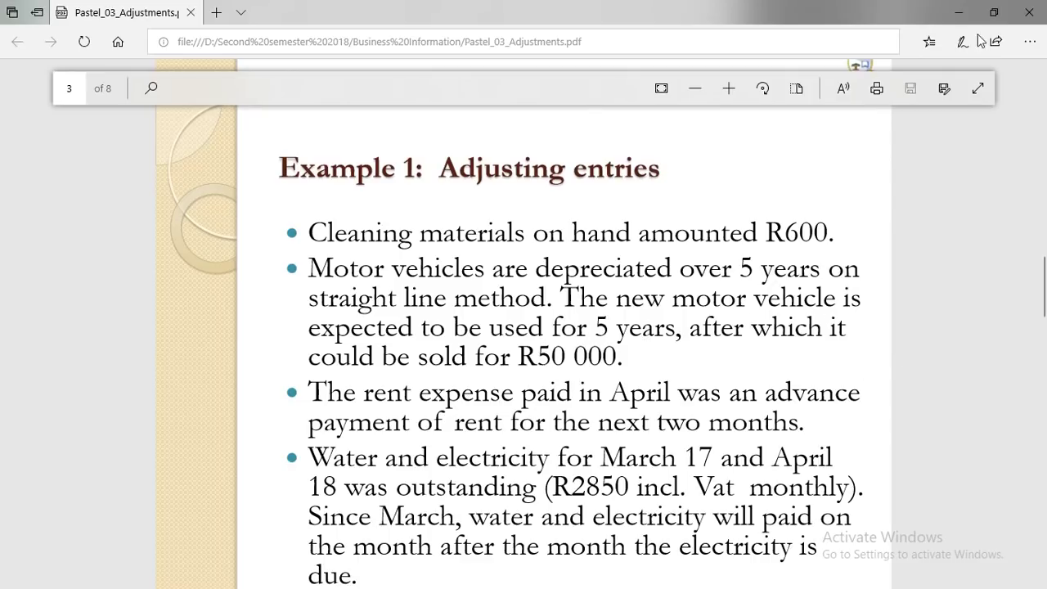
left_click(993, 12)
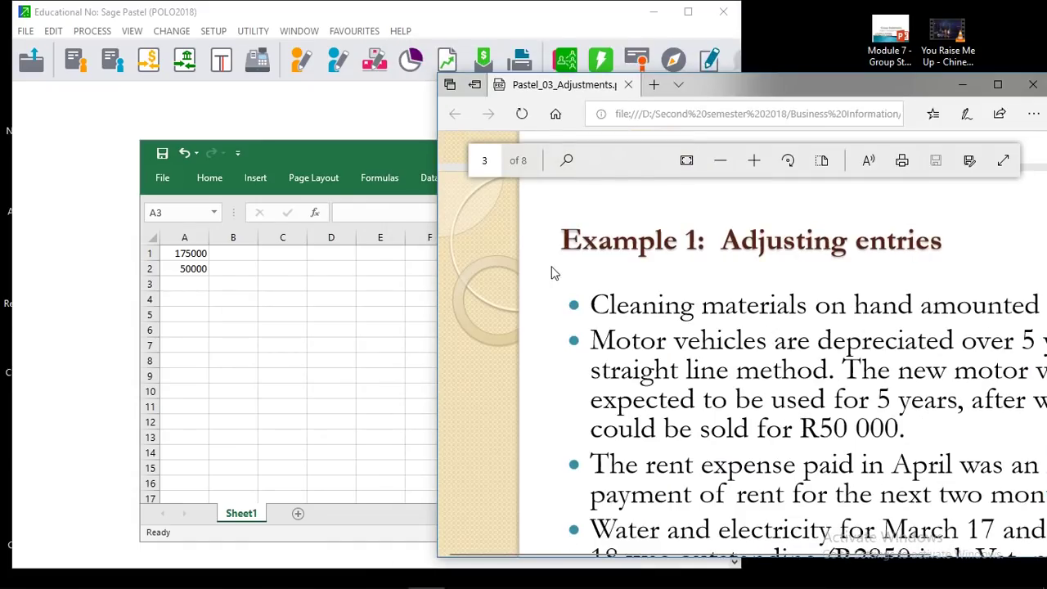
Switch back to Excel and record the vehicle's useful life as 5 in cell A3 and years in cell B3.
left_click(283, 316)
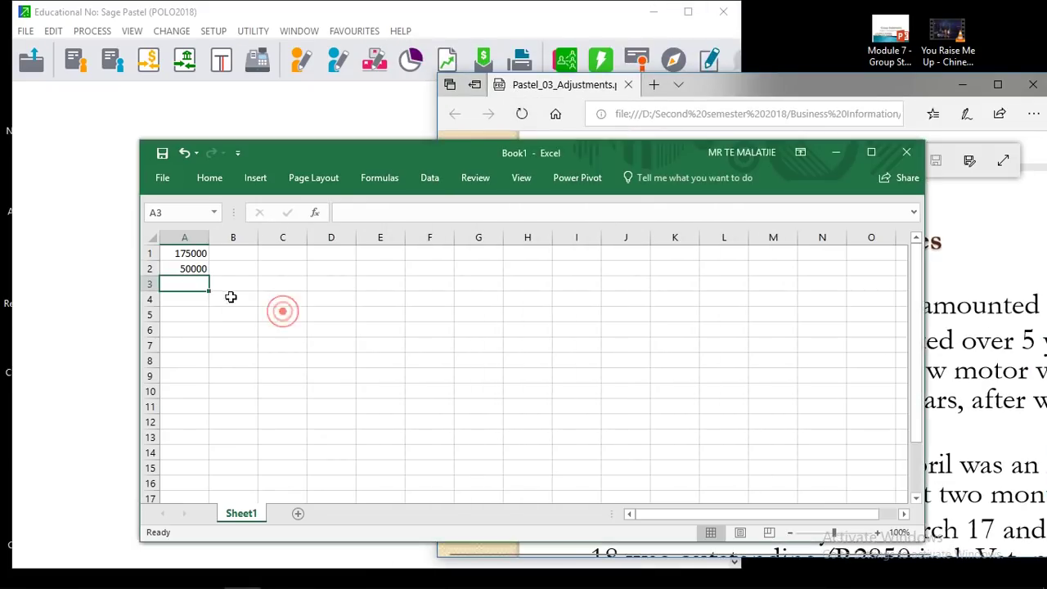
type("5")
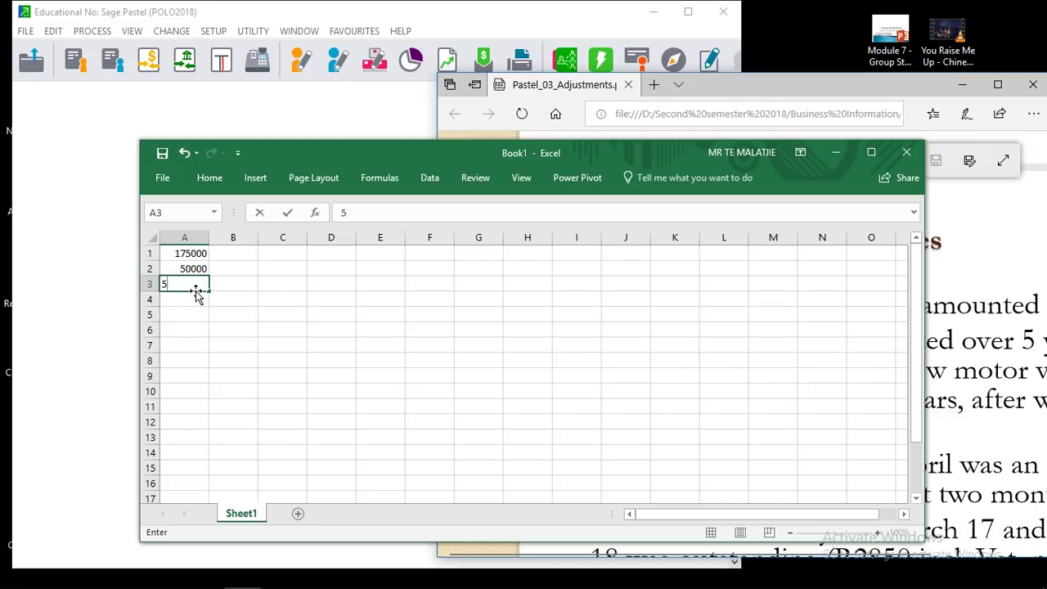
left_click(221, 282)
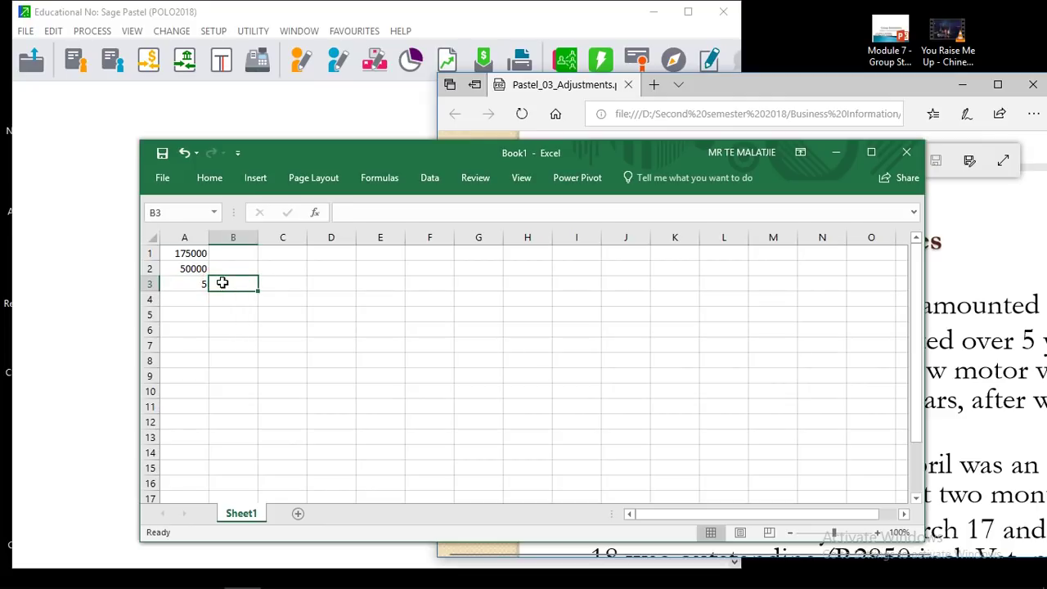
type("yer")
key("BackSpace")
type("ars")
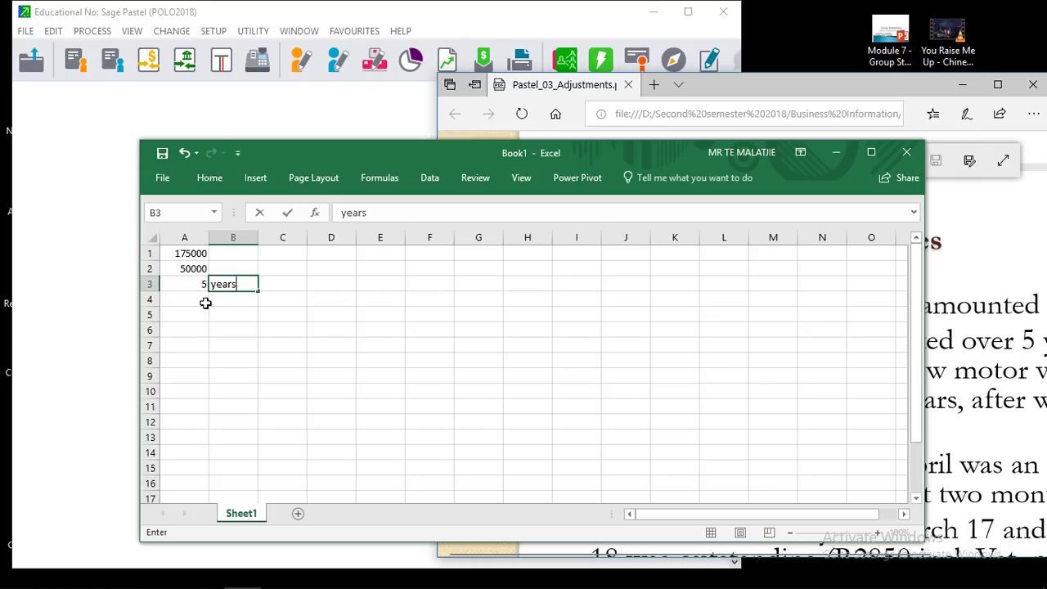
left_click(205, 302)
left_click(198, 317)
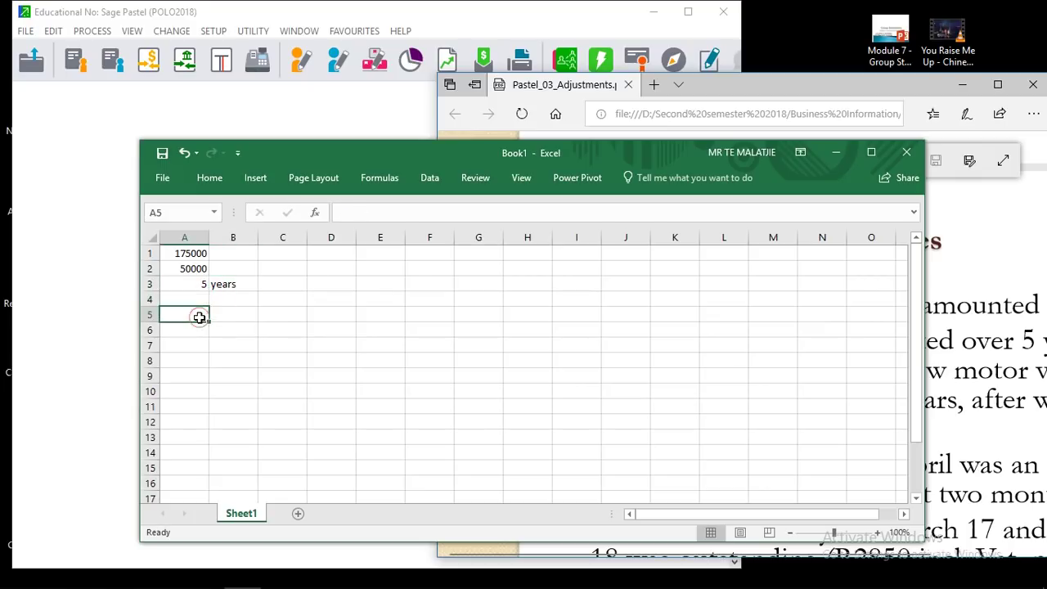
Switch to Pastel_03_Adjustments.pdf and check the motor vehicle's purchase date in the Example 1 transactions.
left_click(998, 85)
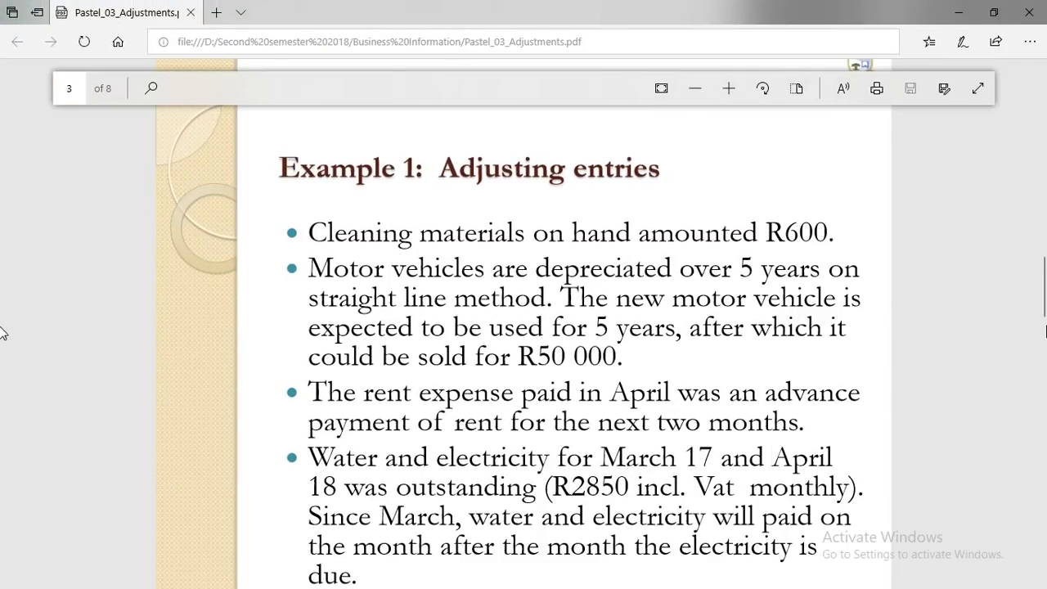
left_click_drag(1045, 315, 1045, 253)
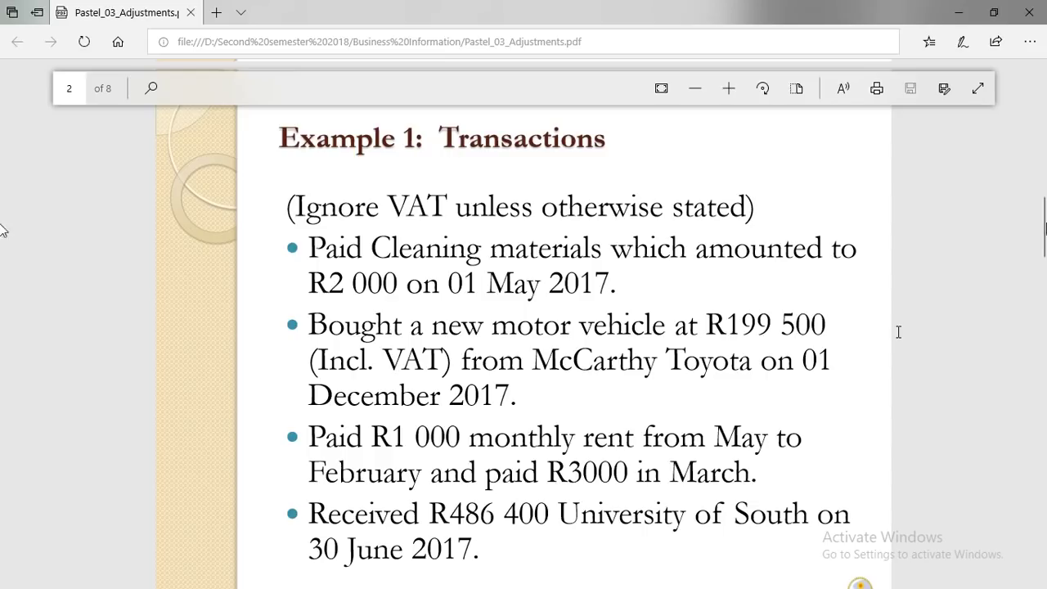
left_click(995, 11)
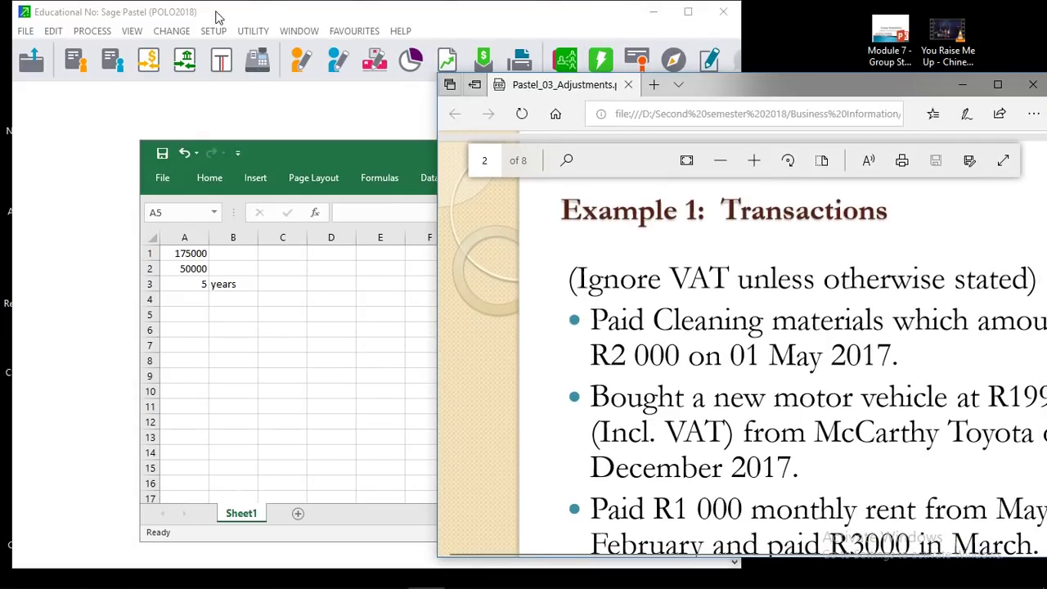
Switch to Sage Pastel, enlarge its window and try to open the Periods setup.
left_click(689, 13)
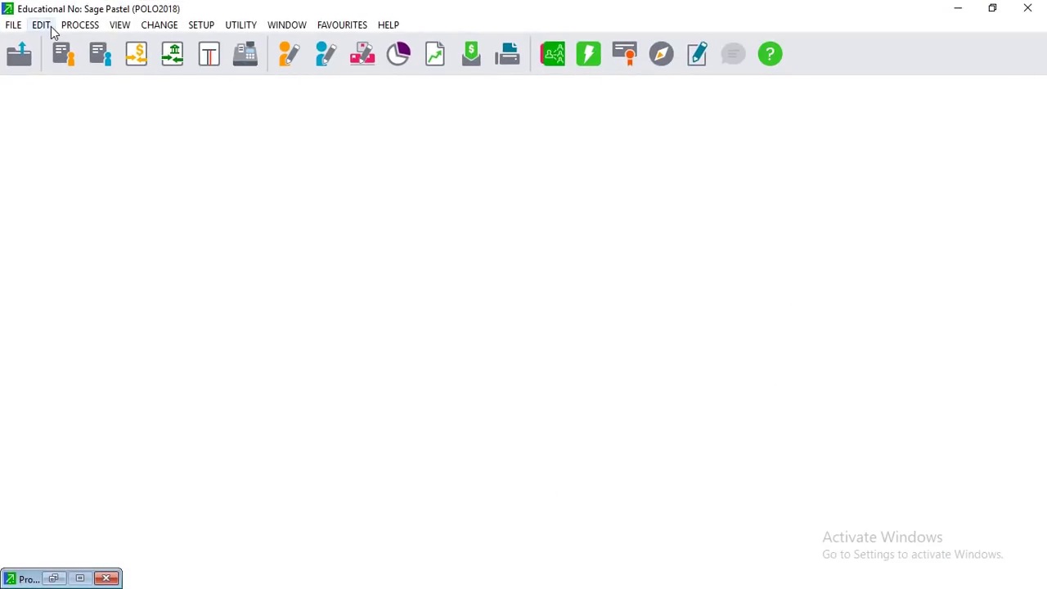
left_click(43, 26)
mouse_move(80, 25)
mouse_move(149, 25)
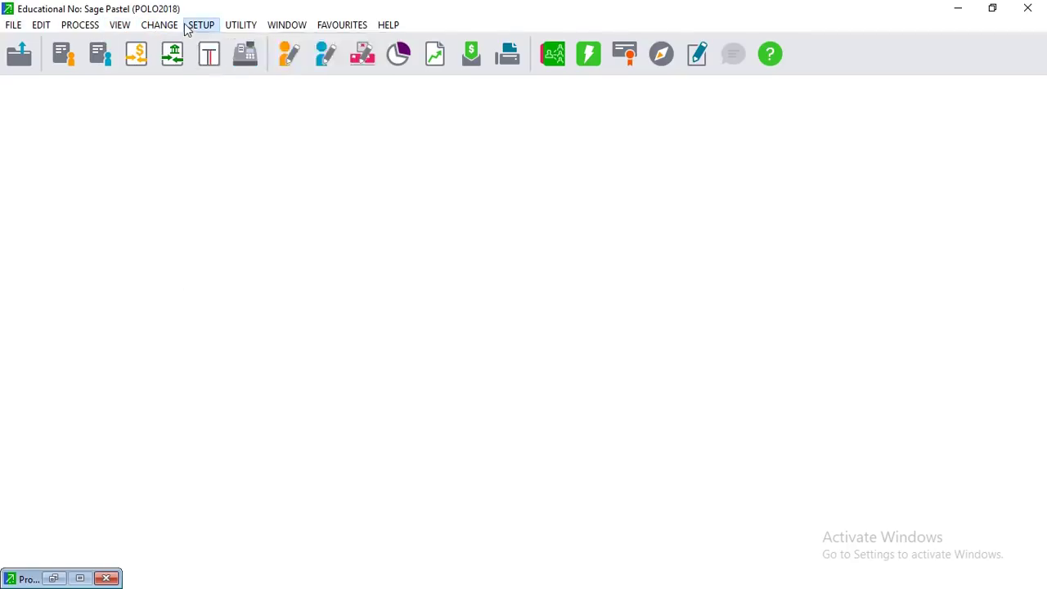
mouse_move(191, 30)
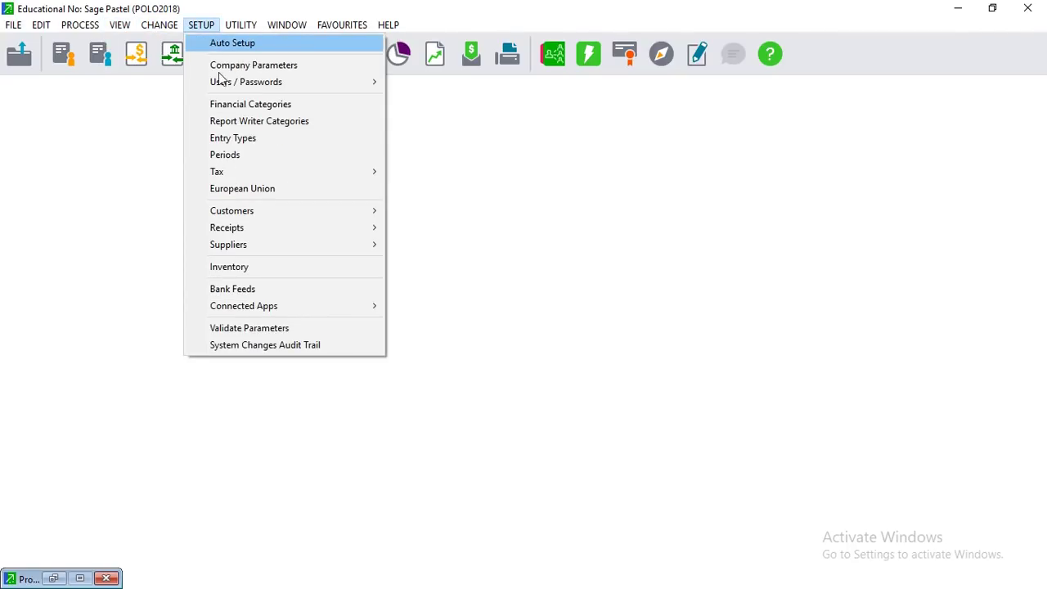
mouse_move(226, 90)
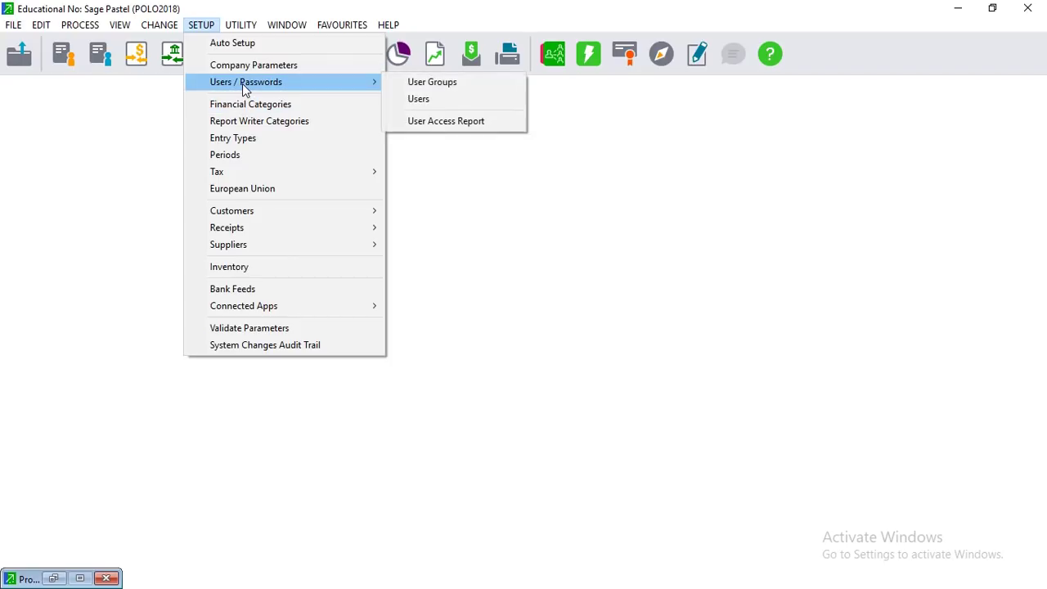
mouse_move(253, 173)
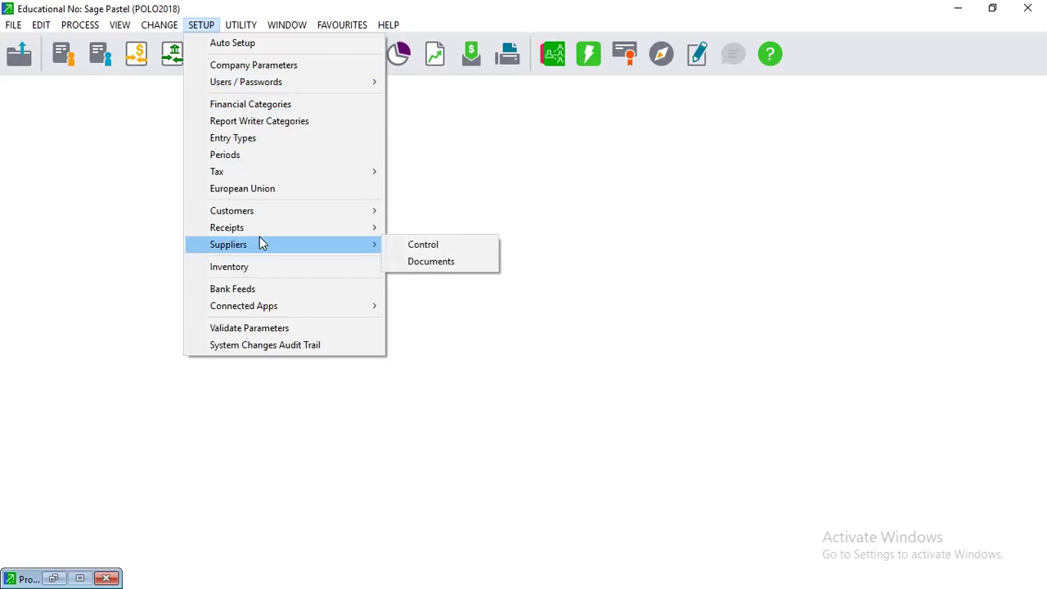
left_click(238, 160)
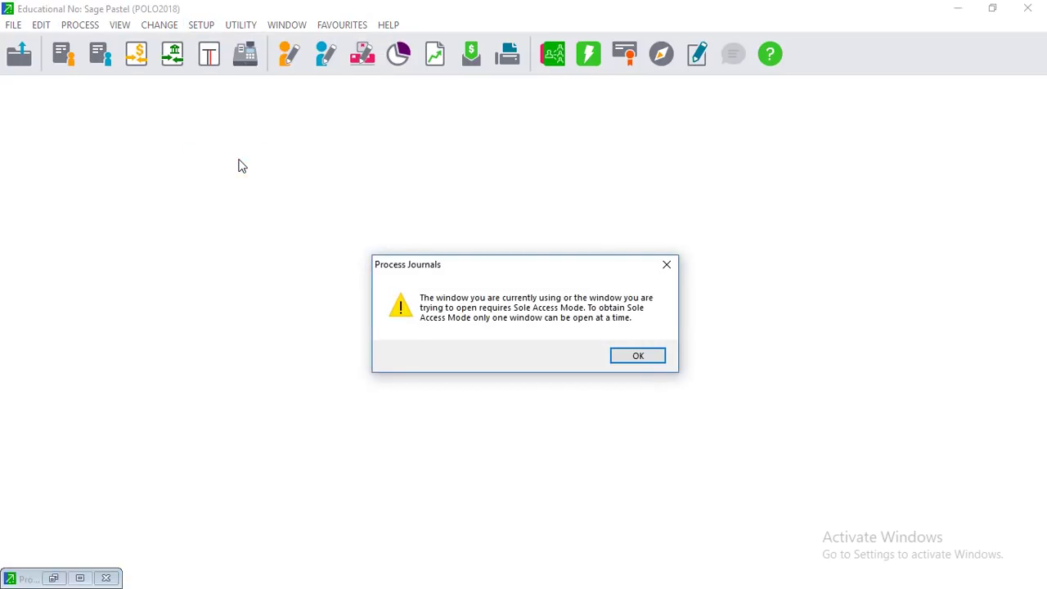
left_click(625, 360)
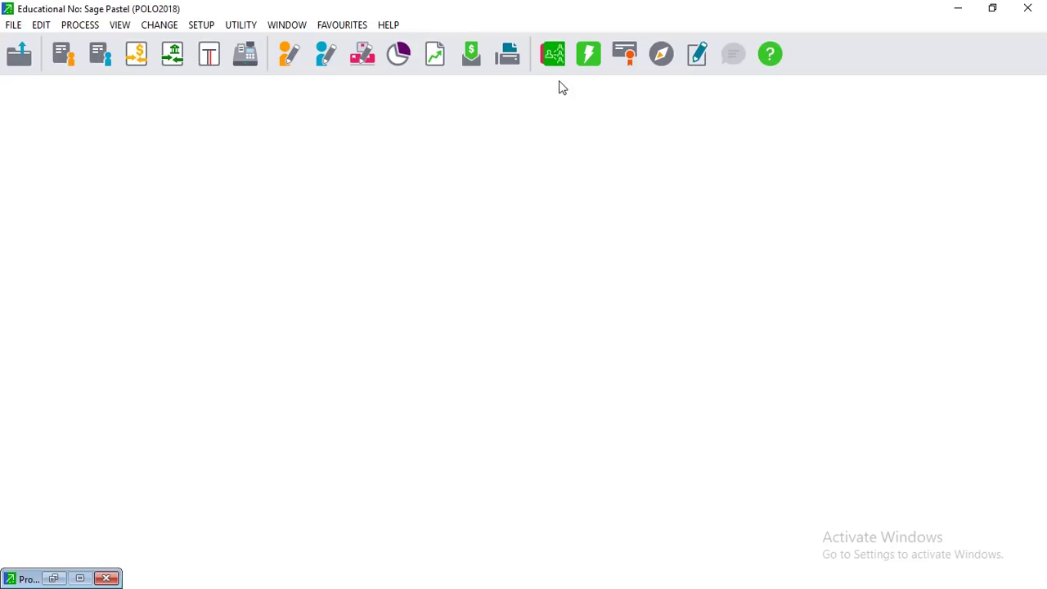
Try to open the Explorer in Sage Pastel.
left_click(640, 59)
left_click(655, 64)
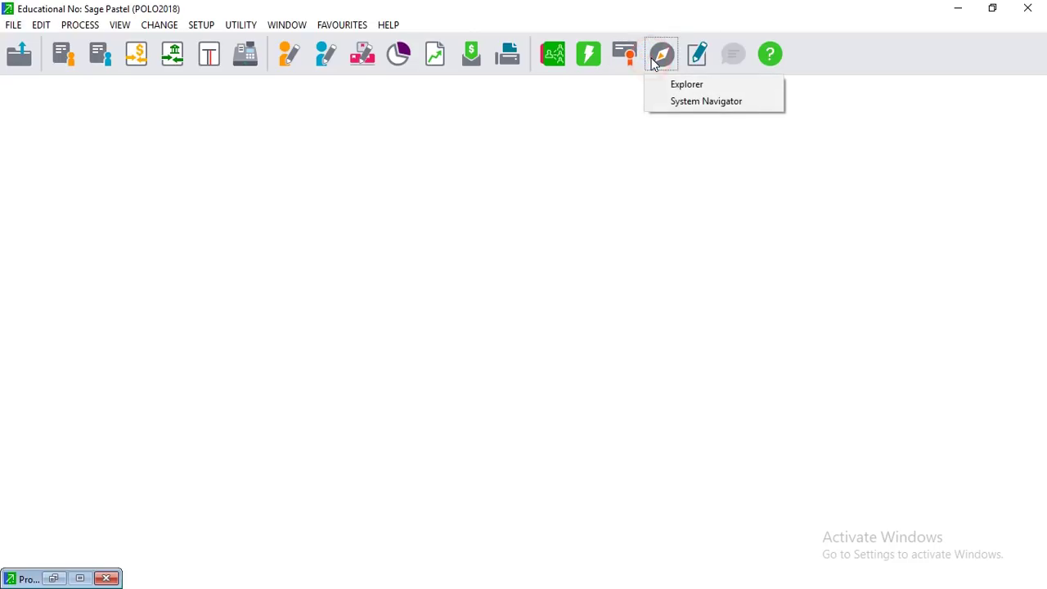
left_click(678, 84)
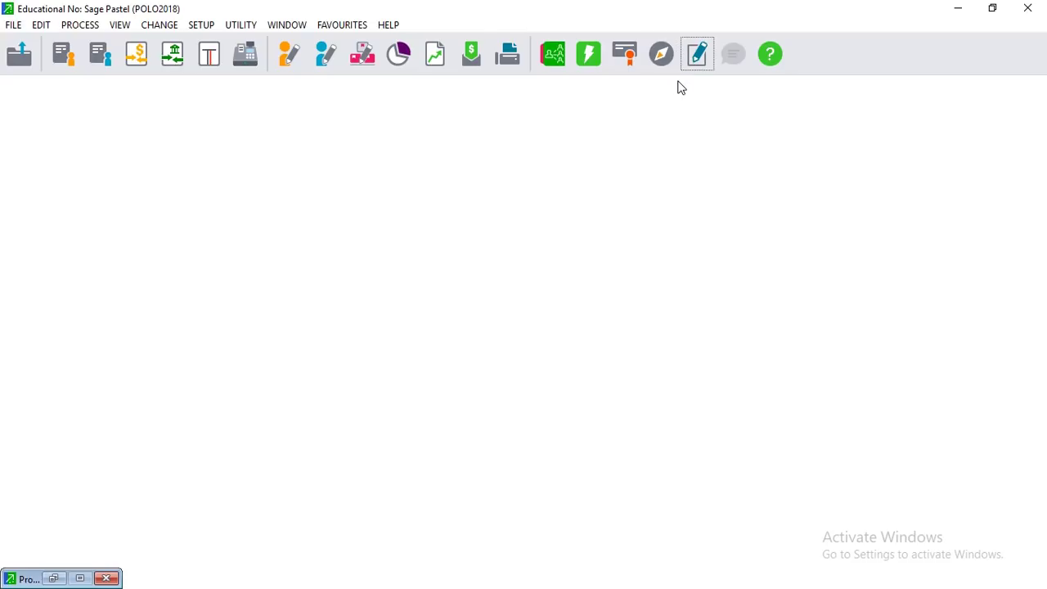
left_click(662, 64)
left_click(680, 83)
Try again to open the Periods setup while the journal window is still open.
left_click(120, 26)
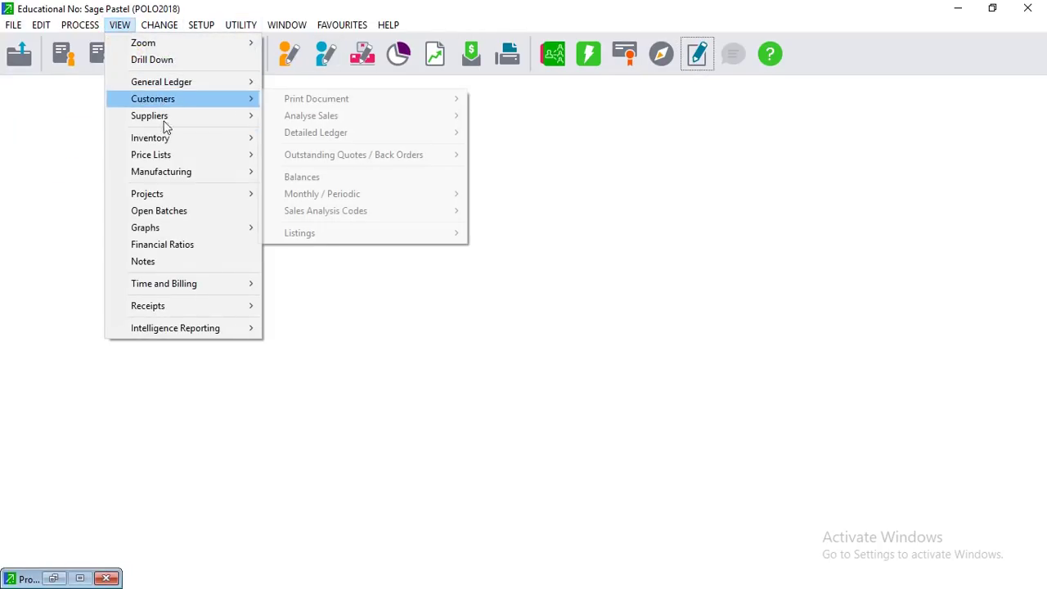
mouse_move(201, 25)
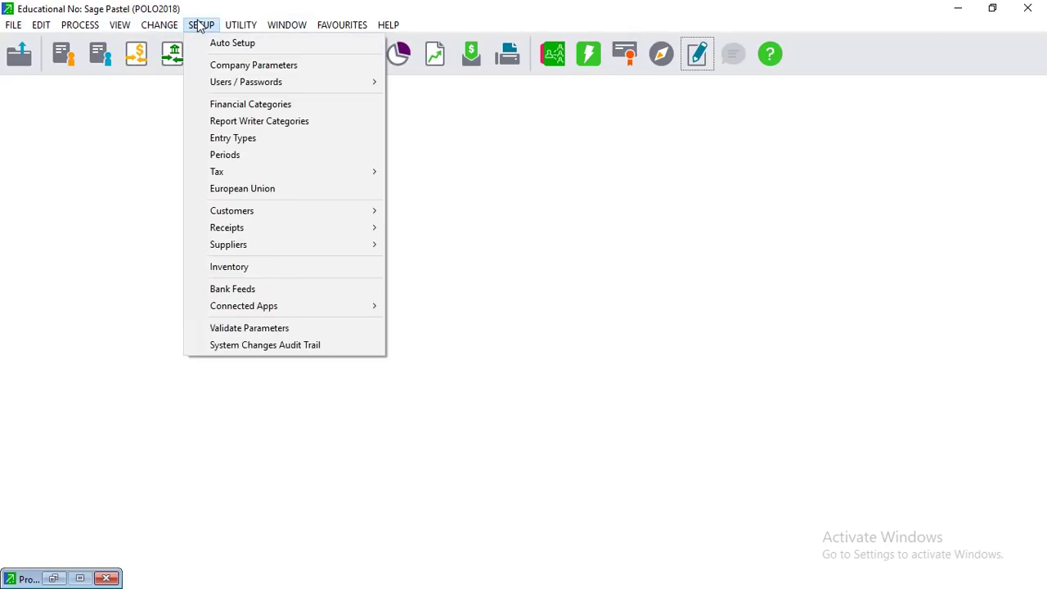
left_click(225, 154)
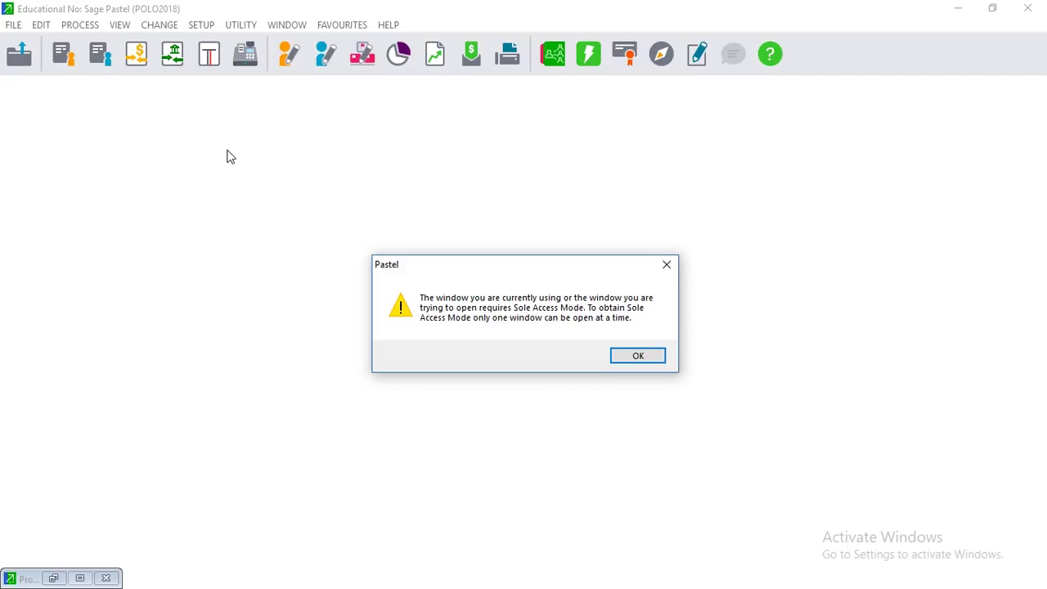
left_click(641, 359)
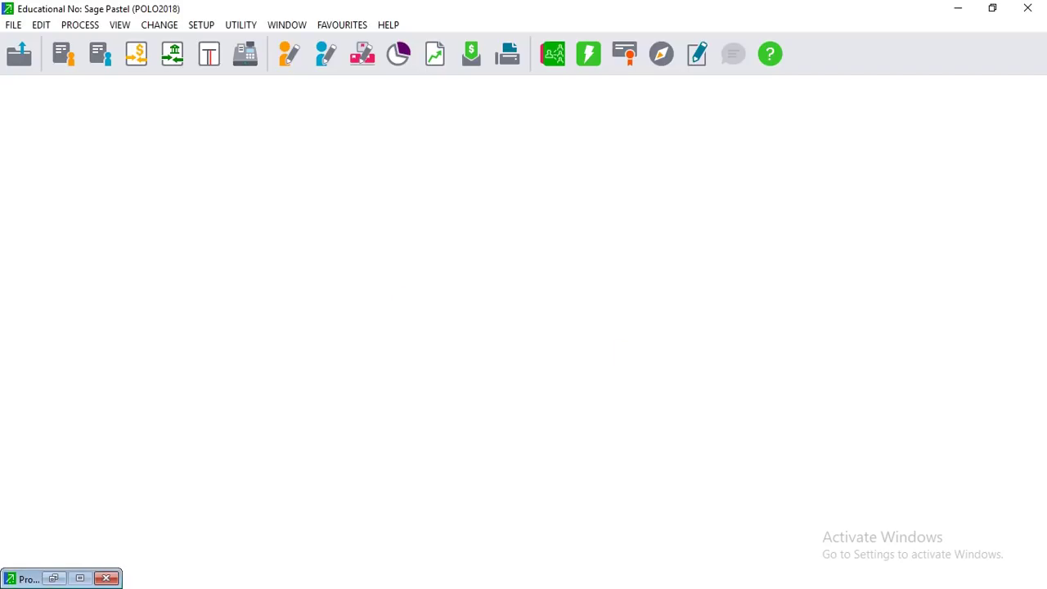
Restore the minimized Process Journals window and close it.
left_click(112, 578)
left_click(78, 578)
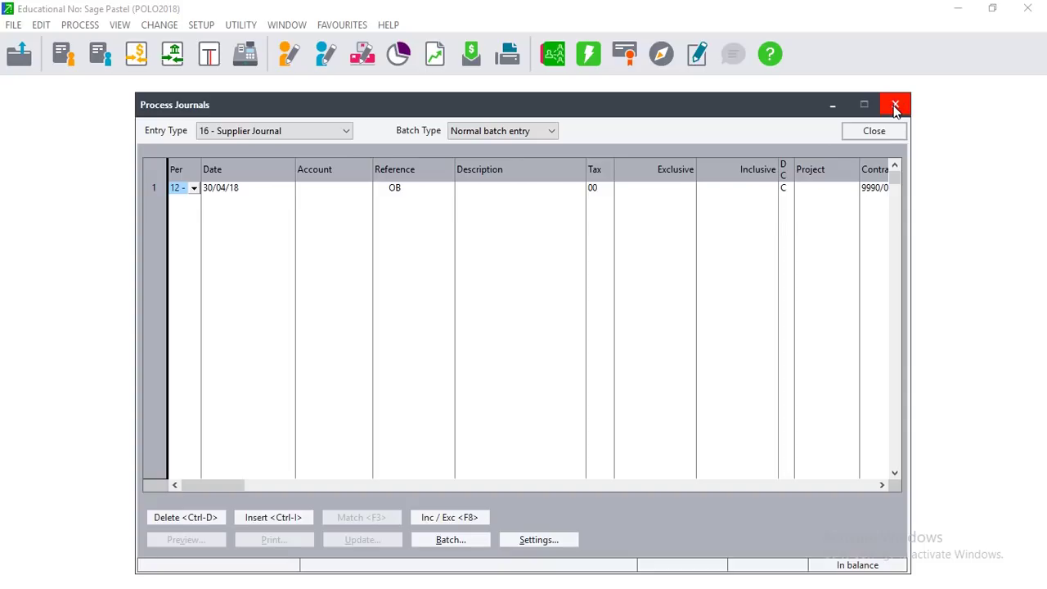
left_click(883, 138)
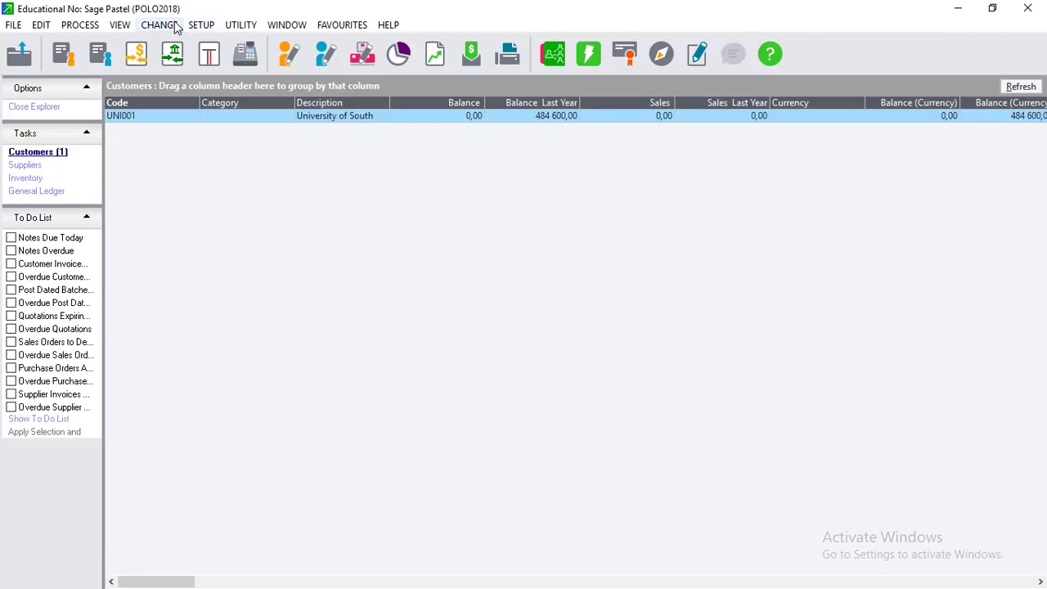
Open the Periods setup with the account password, check this year's periods from the vehicle's purchase to year-end, and close it.
left_click(199, 26)
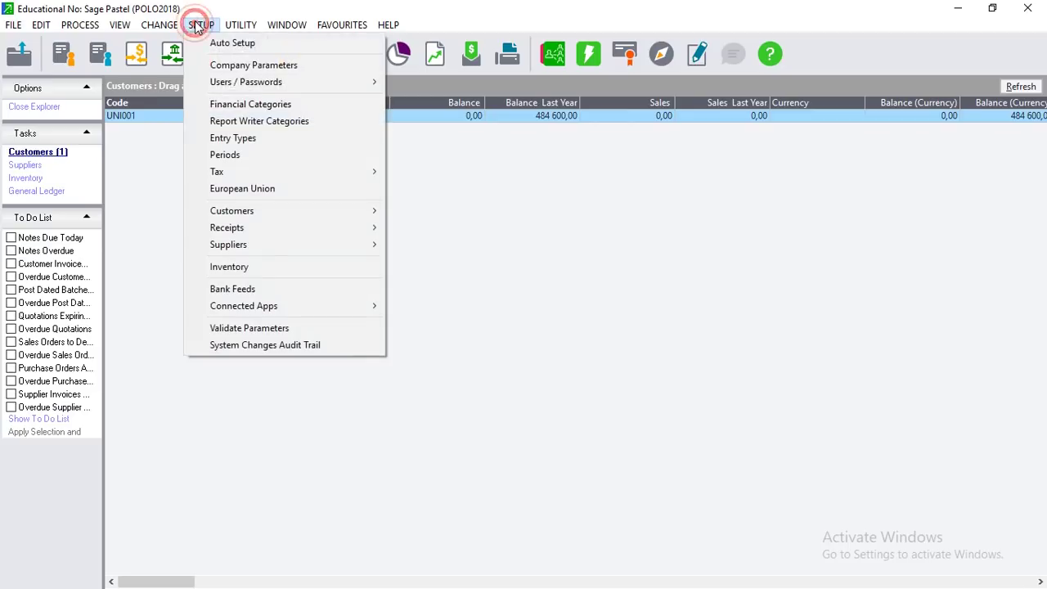
left_click(231, 155)
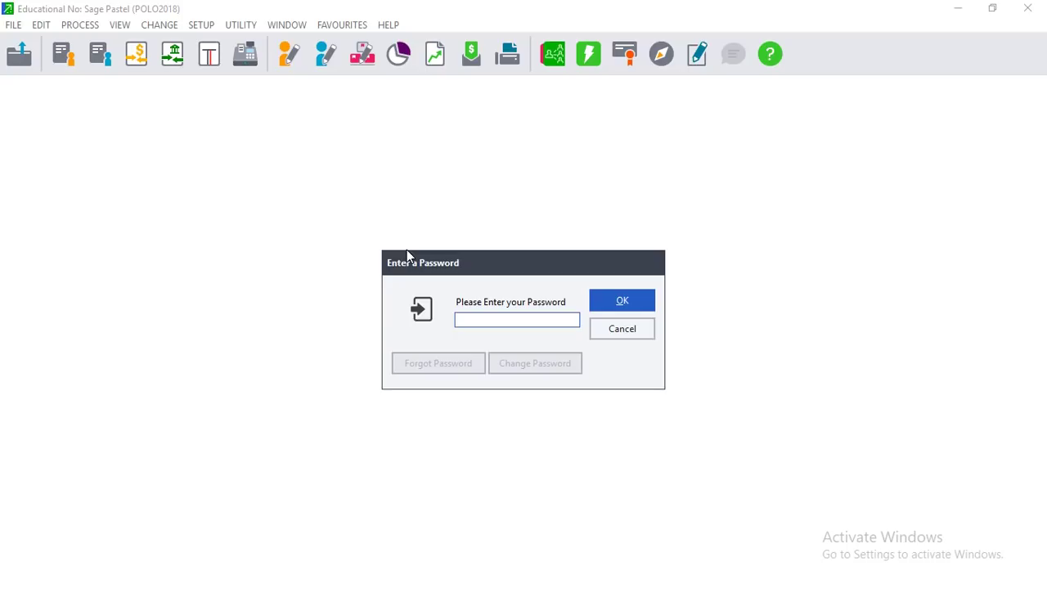
type("•••••")
key("Caps_Lock")
type("•••••")
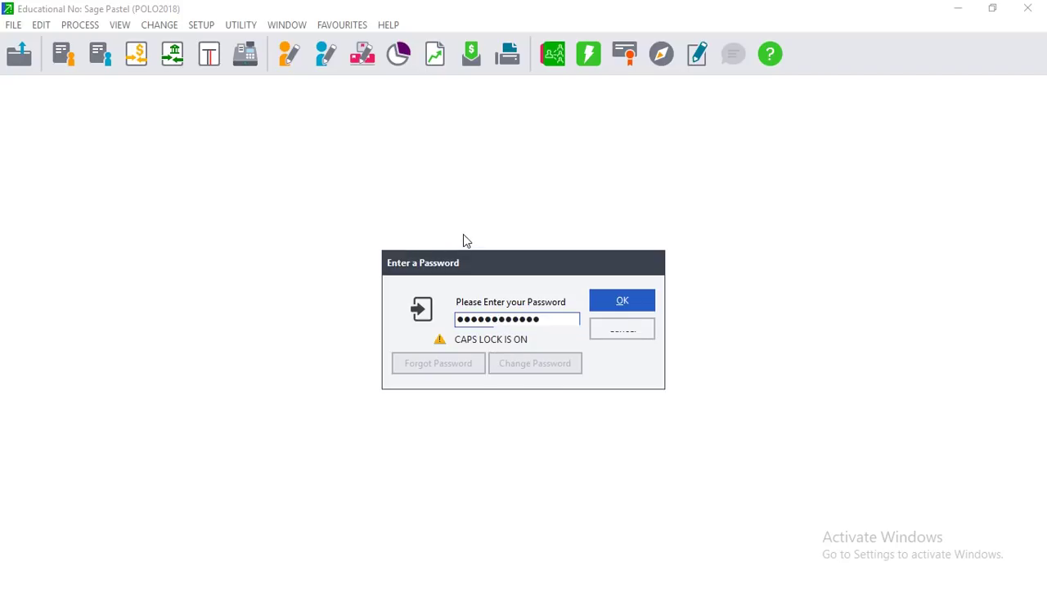
left_click(620, 304)
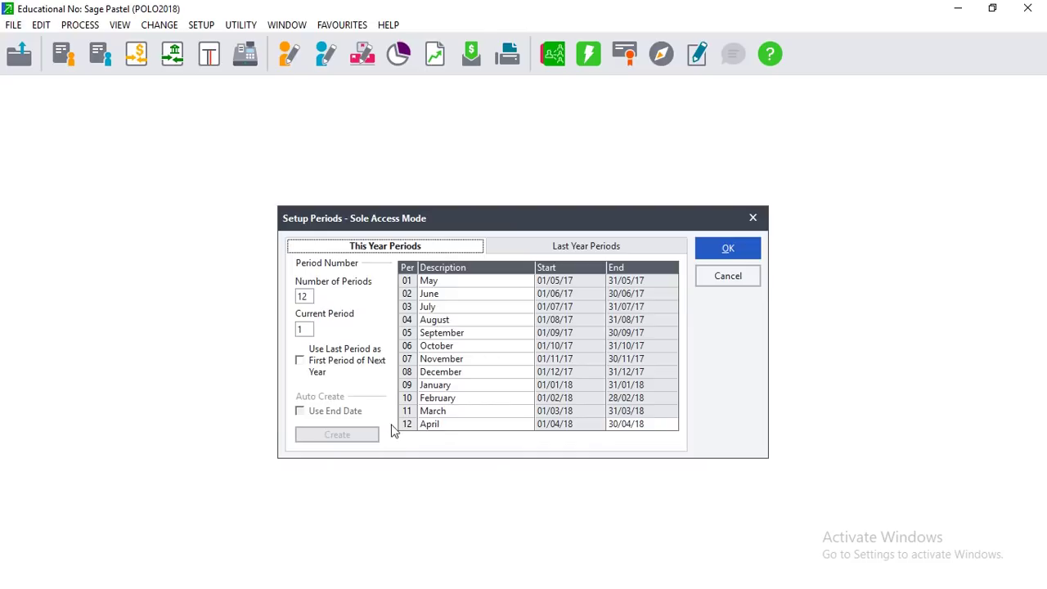
left_click(751, 219)
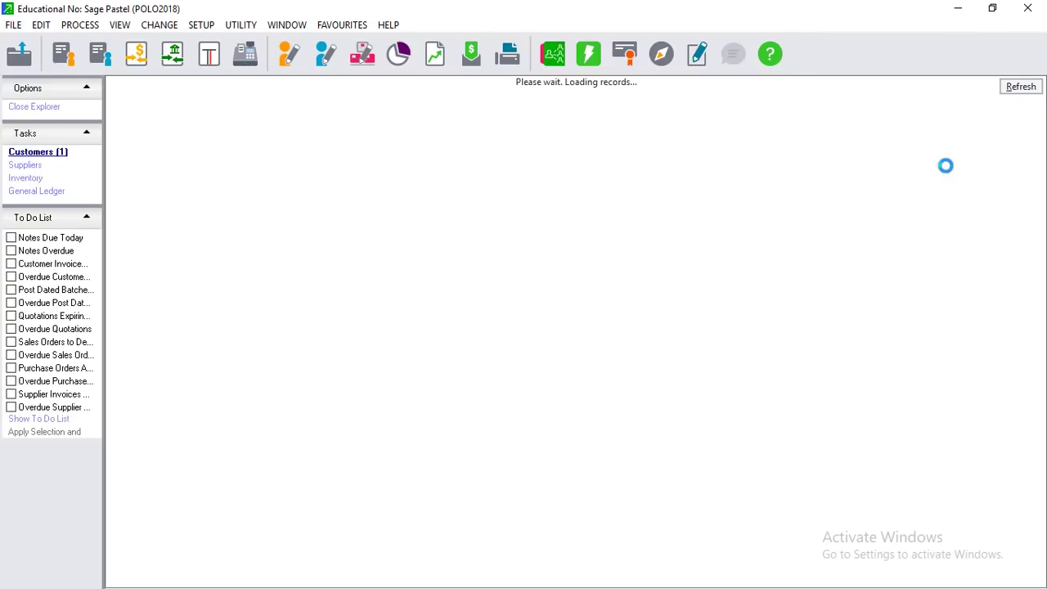
Switch to Pastel_03_Adjustments.pdf and review the motor vehicle depreciation terms in the Example 1 adjusting entries.
left_click(991, 9)
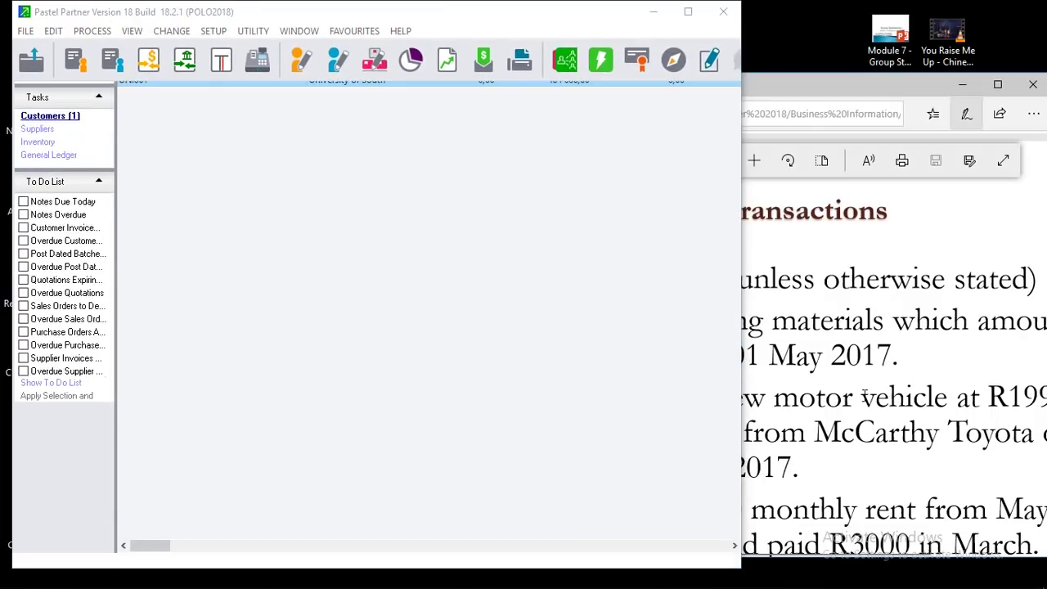
left_click(996, 86)
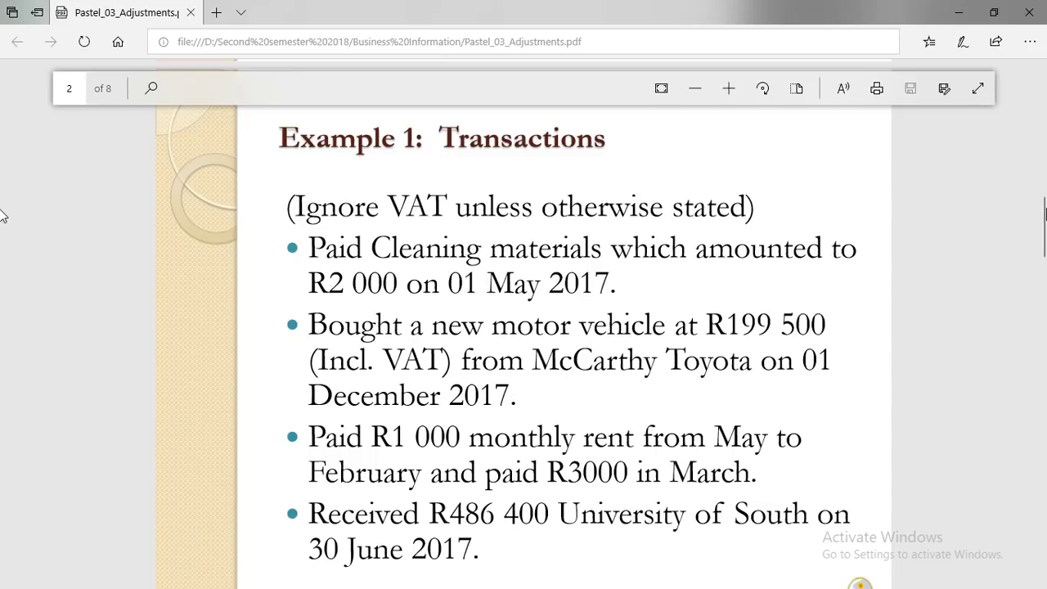
scroll(2, 236, "down", 2)
scroll(3, 237, "down", 5)
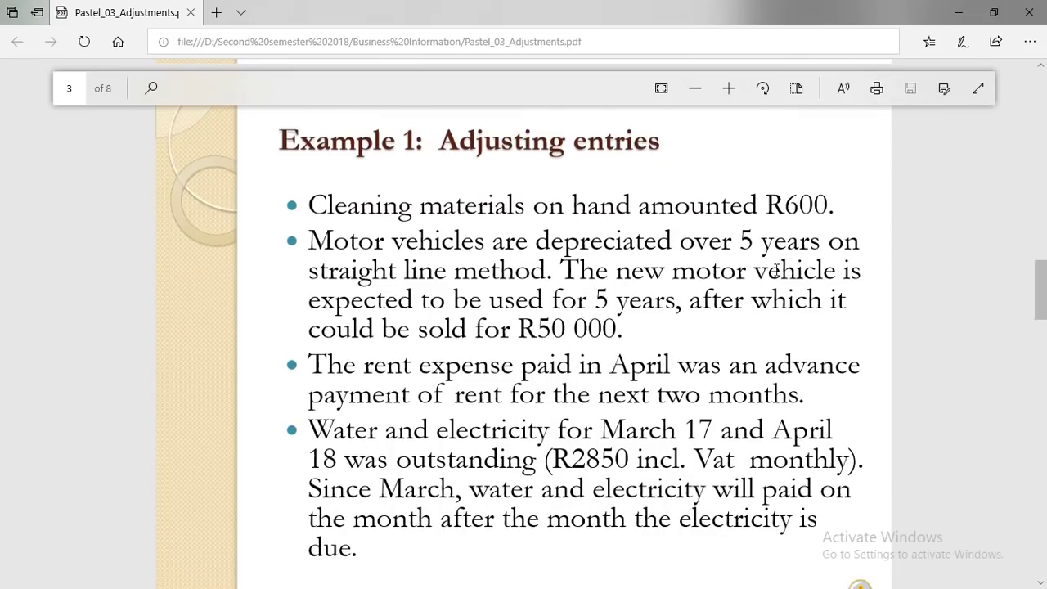
left_click(993, 12)
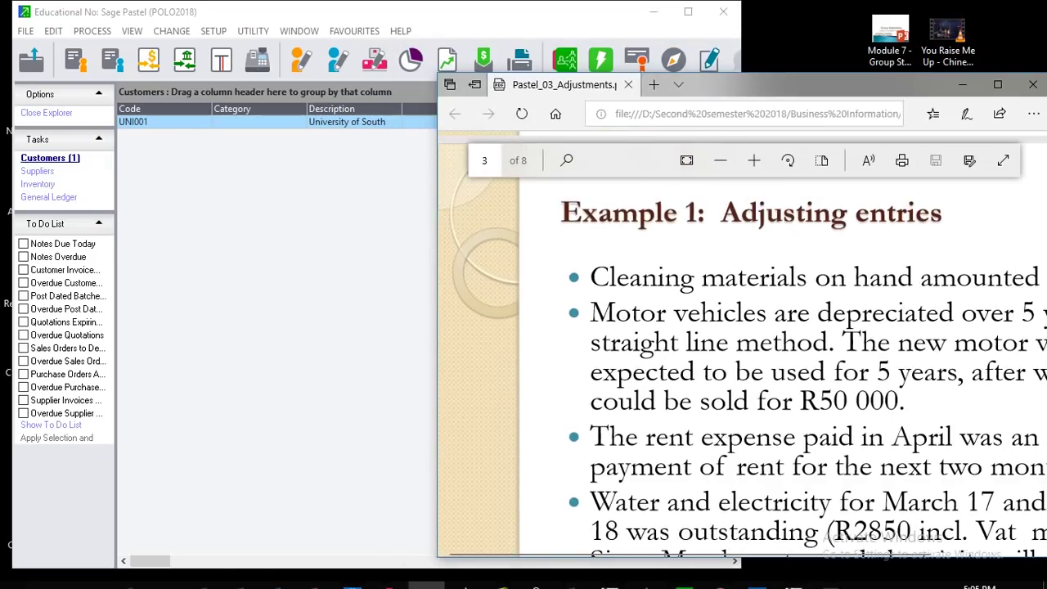
Switch to Excel and record the vehicle's months in use as 5 in cell A5 and MONTHS in cell B5.
left_click(242, 583)
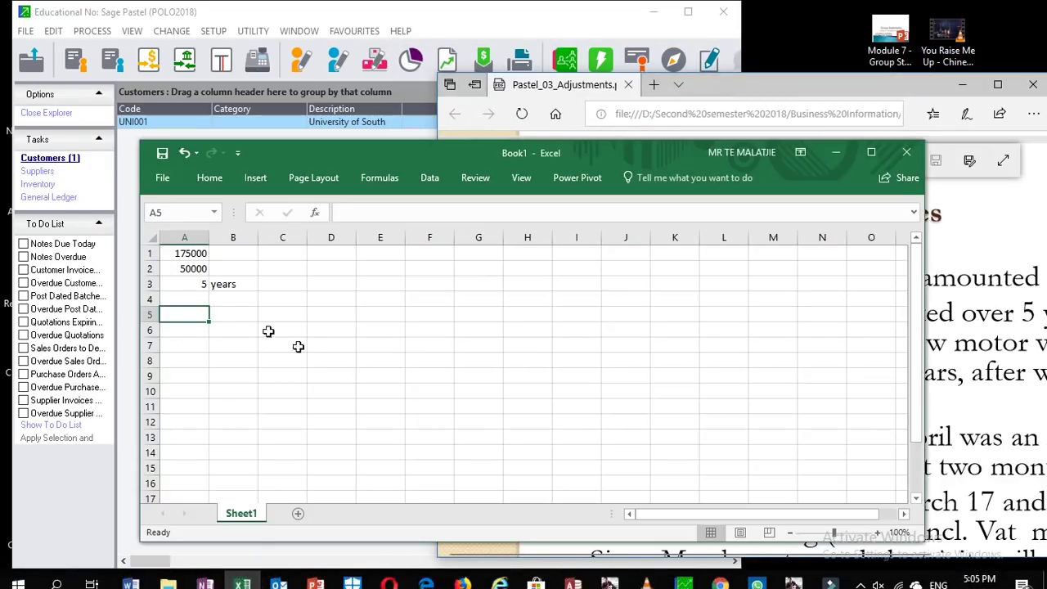
type("5")
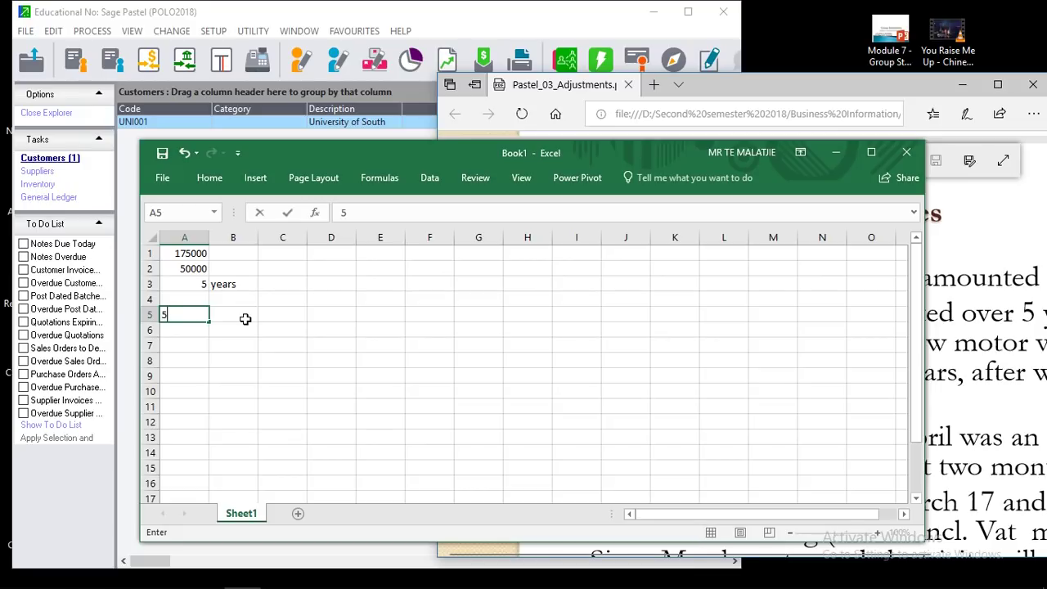
left_click(234, 312)
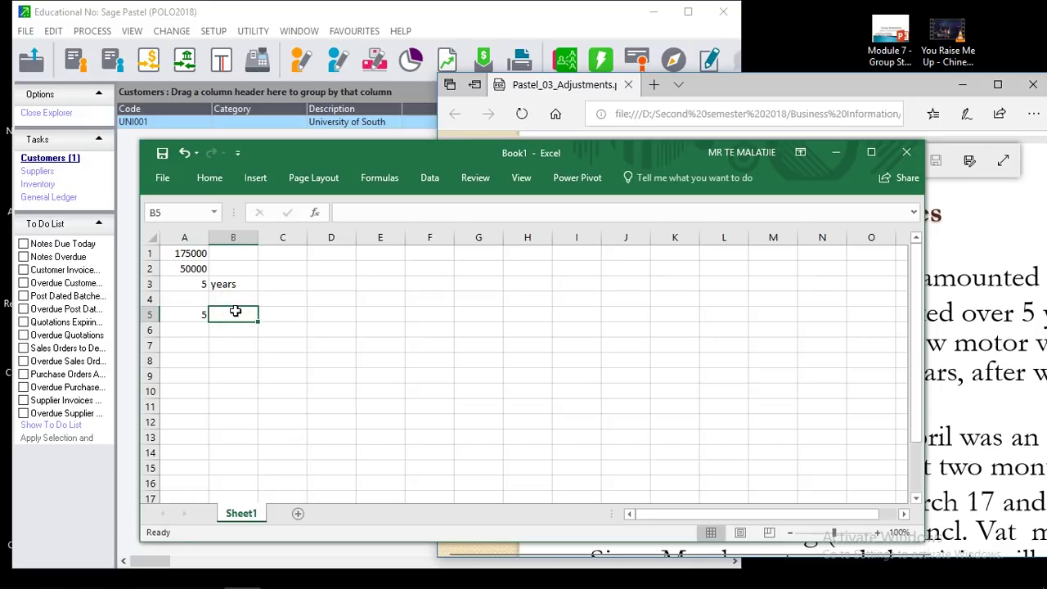
type("MONTHS")
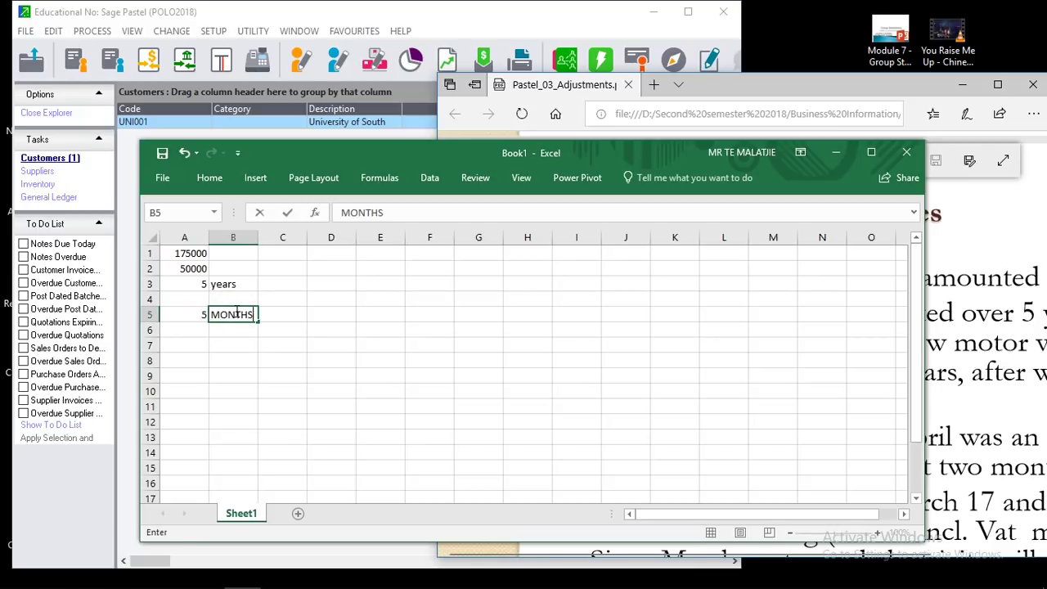
left_click(198, 331)
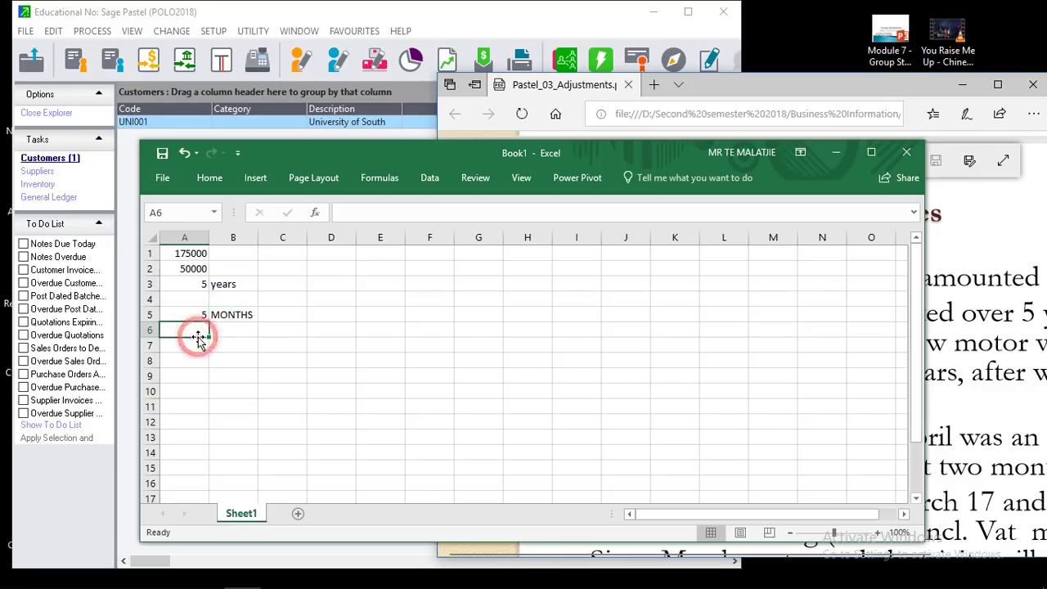
Search for the SLN function and insert it in cell D1.
left_click(319, 258)
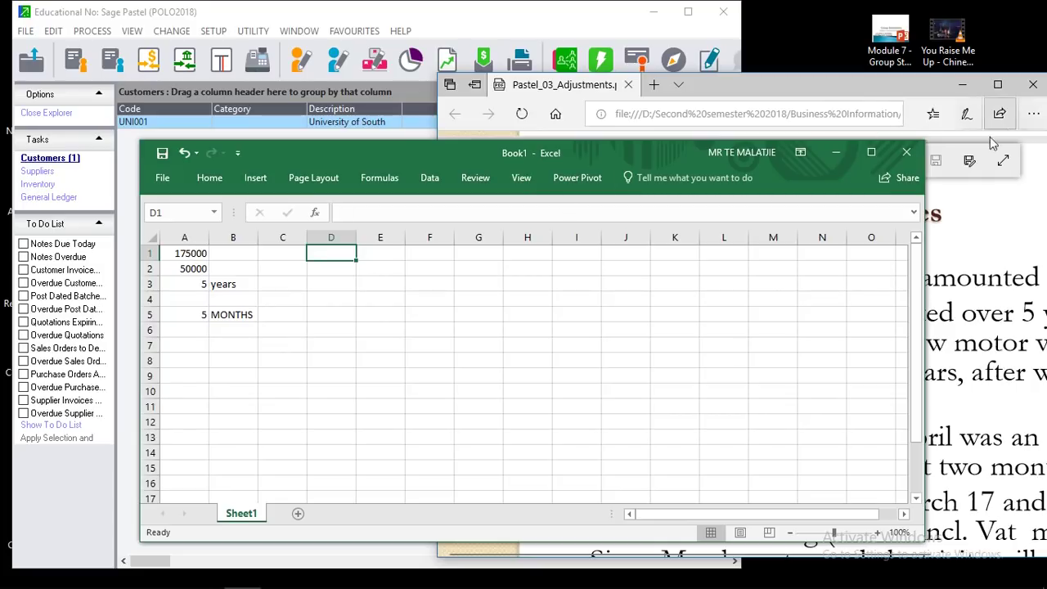
left_click(319, 215)
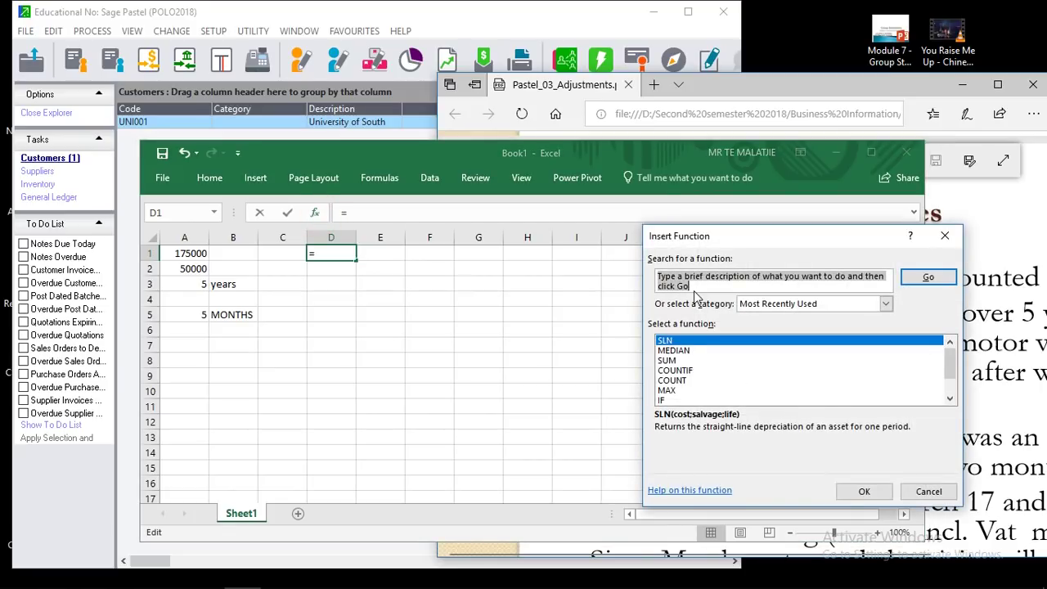
type("SLN")
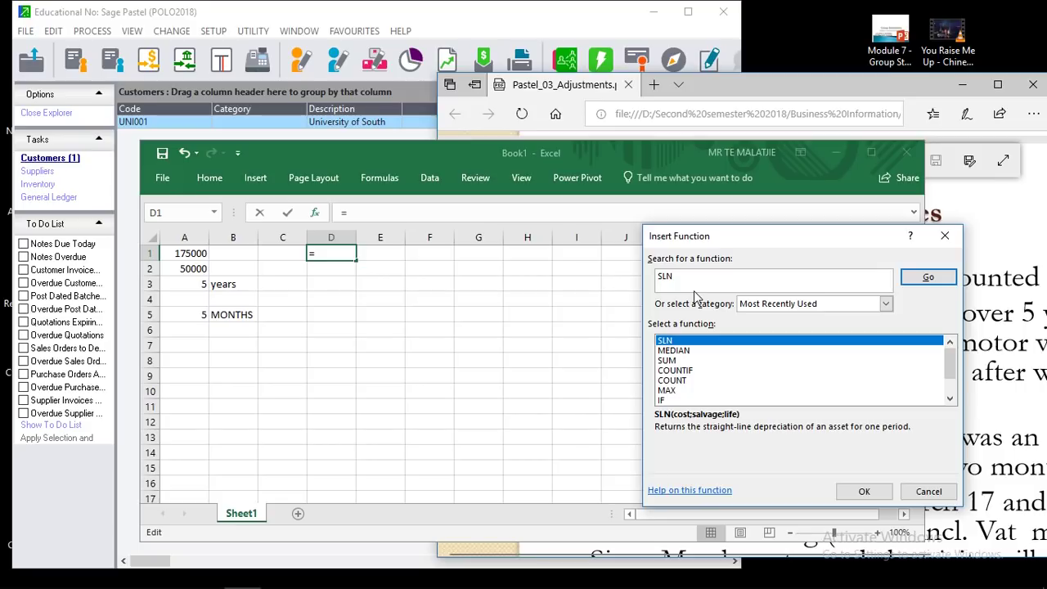
left_click(924, 281)
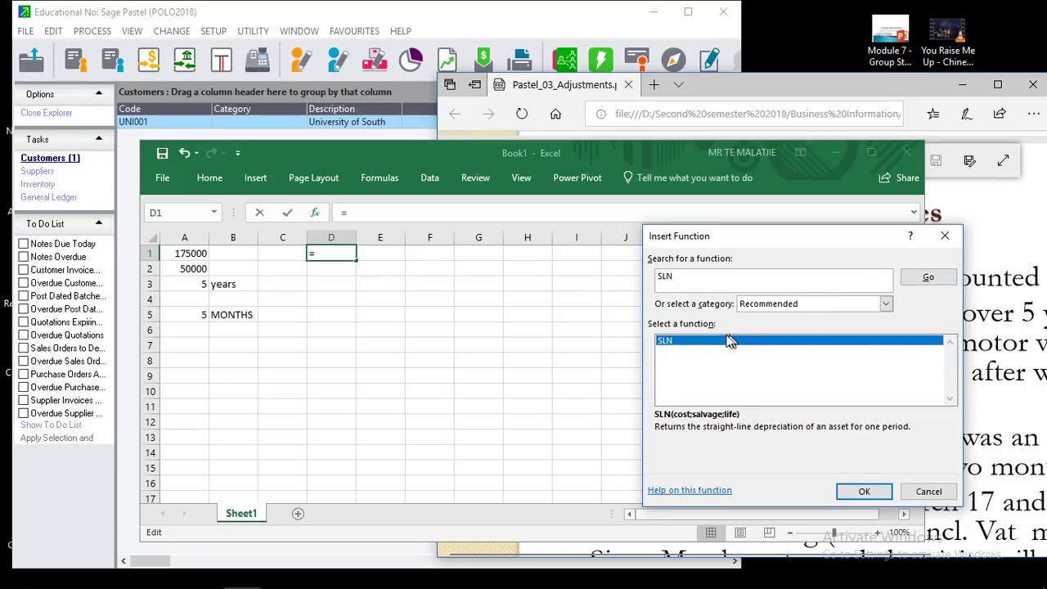
left_click(862, 491)
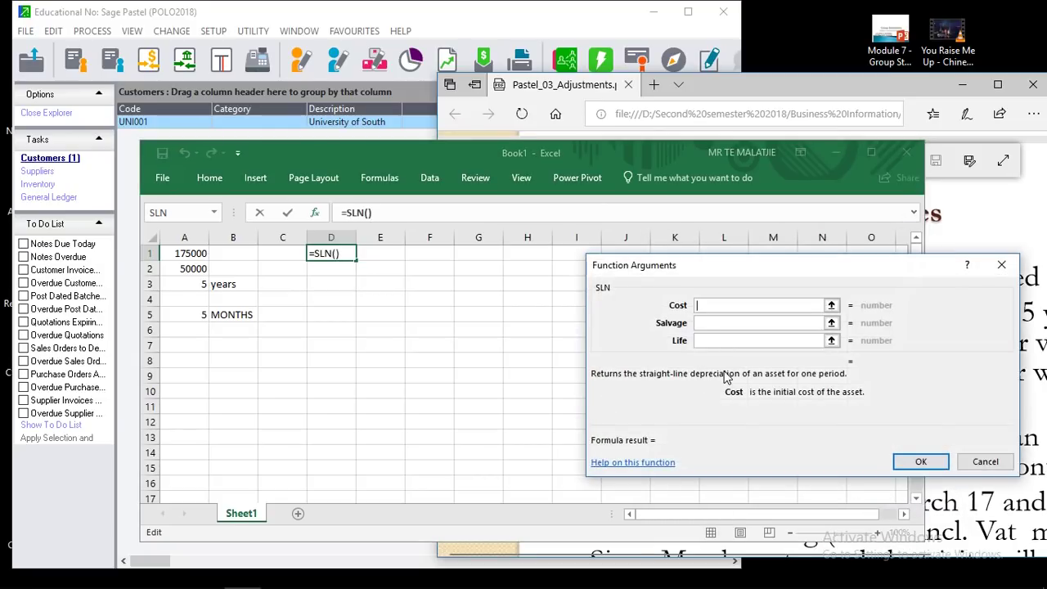
Complete the SLN formula in D1 with A1 as cost, A2 as salvage and A3 as life.
left_click(187, 253)
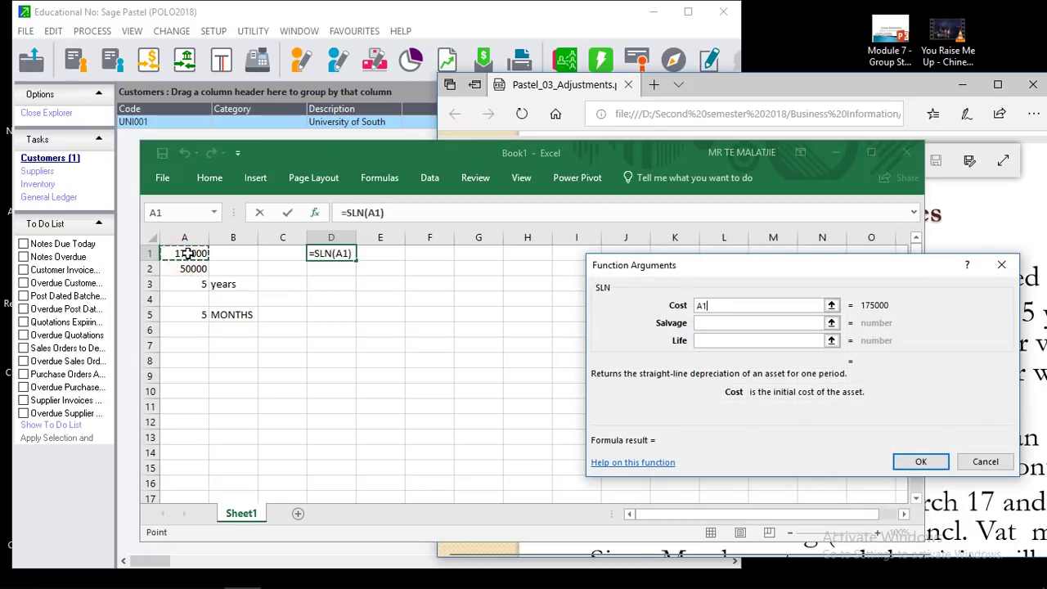
left_click(716, 325)
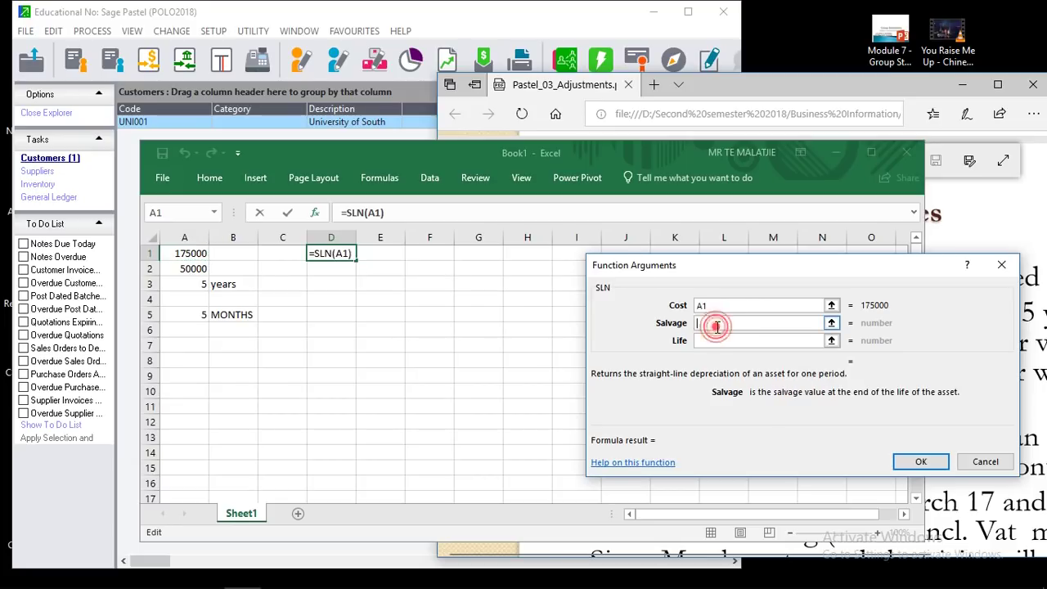
left_click(193, 269)
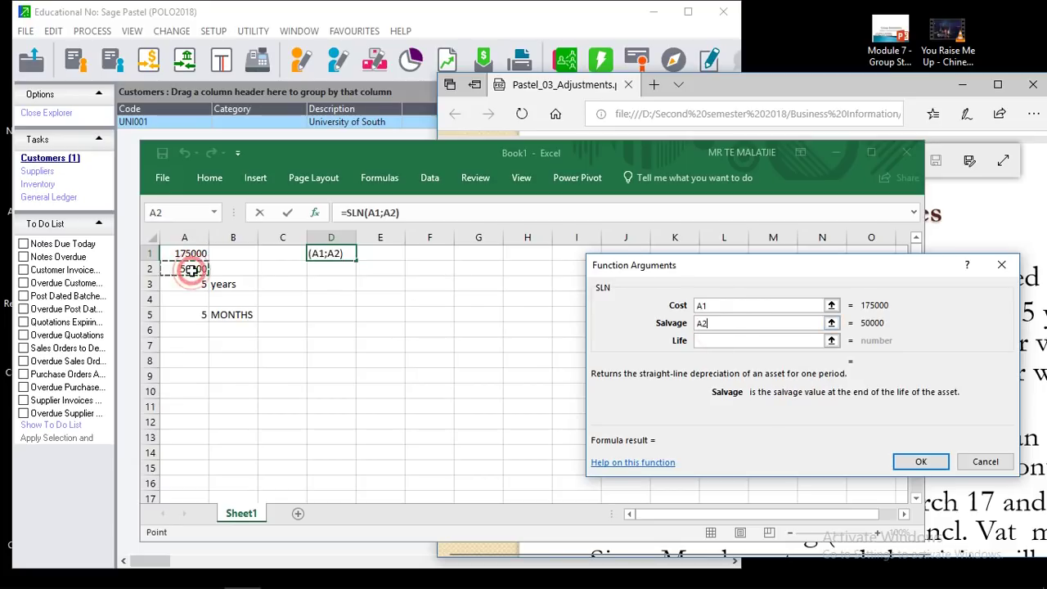
left_click(740, 340)
left_click(198, 283)
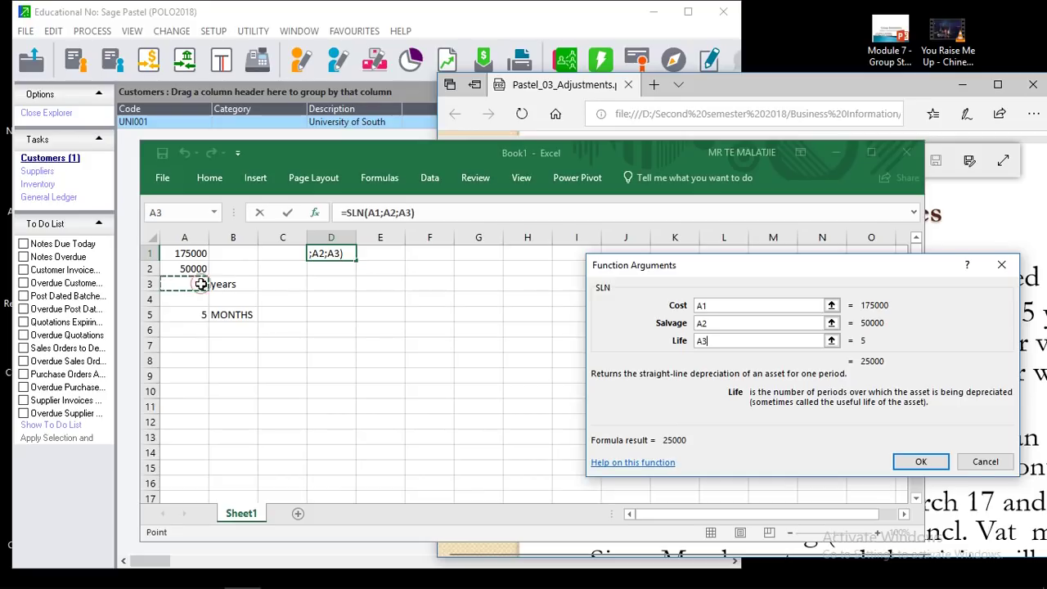
left_click(922, 461)
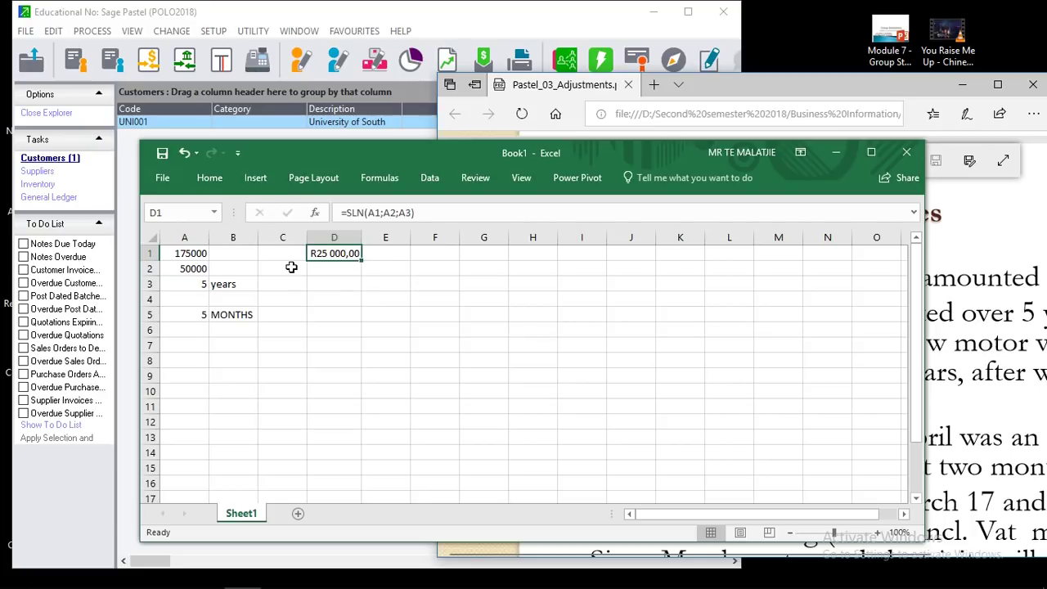
Select cell D3 and open the Windows Calculator.
left_click(333, 286)
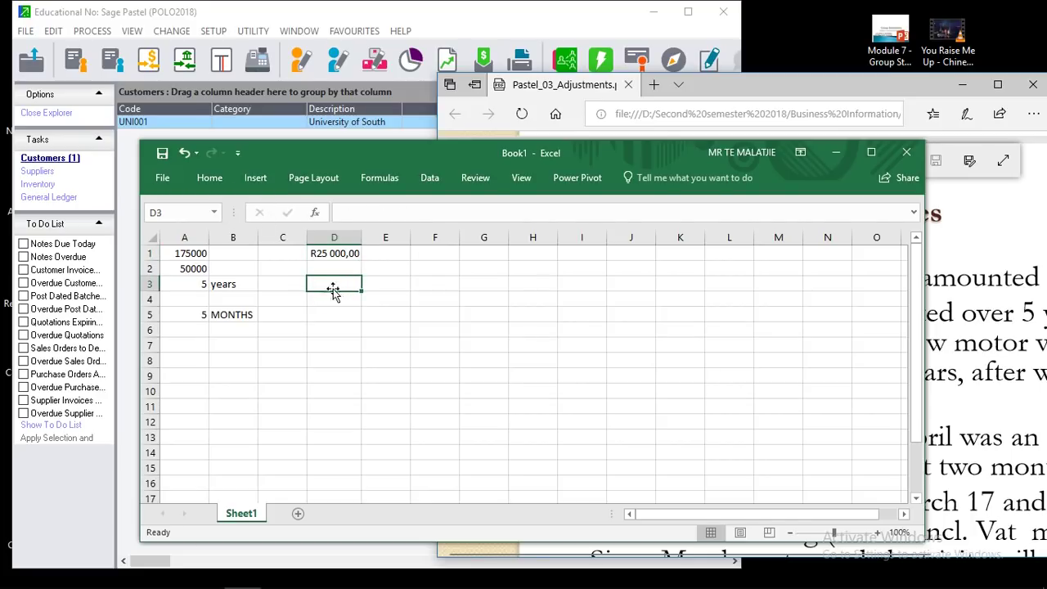
mouse_move(49, 582)
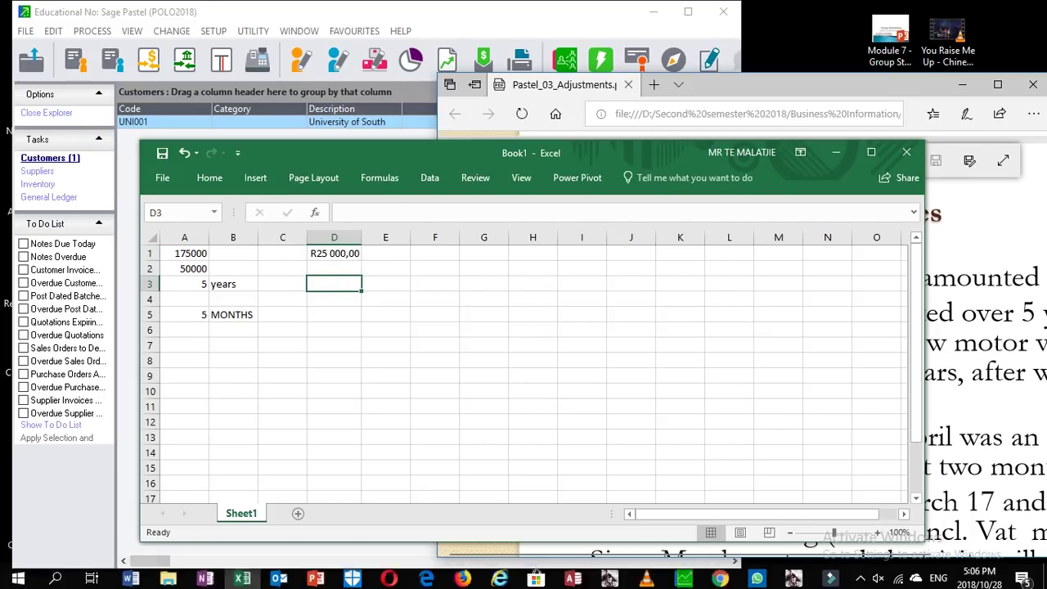
left_click(12, 581)
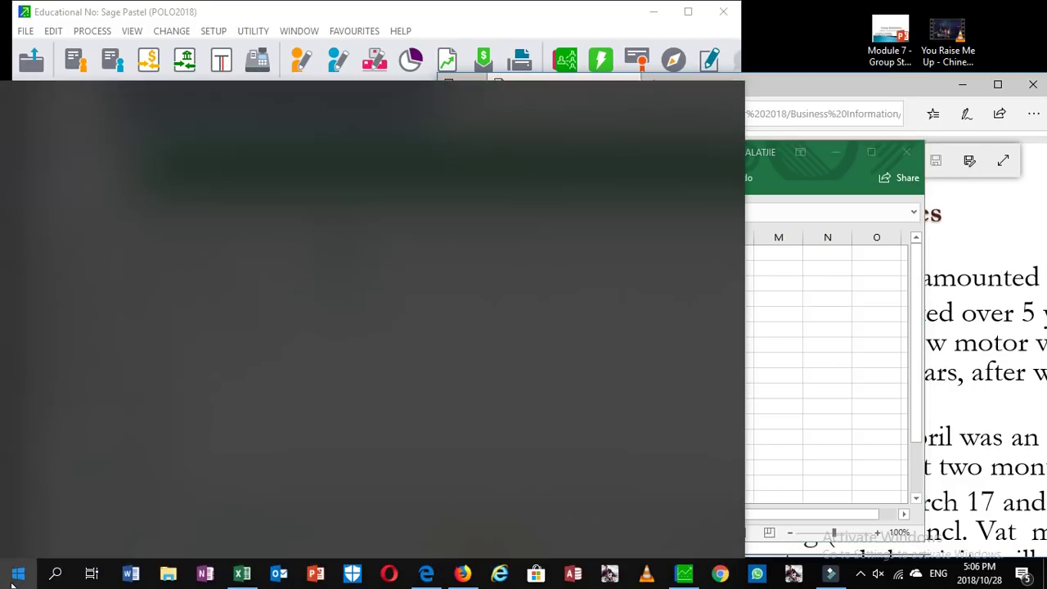
type("CA")
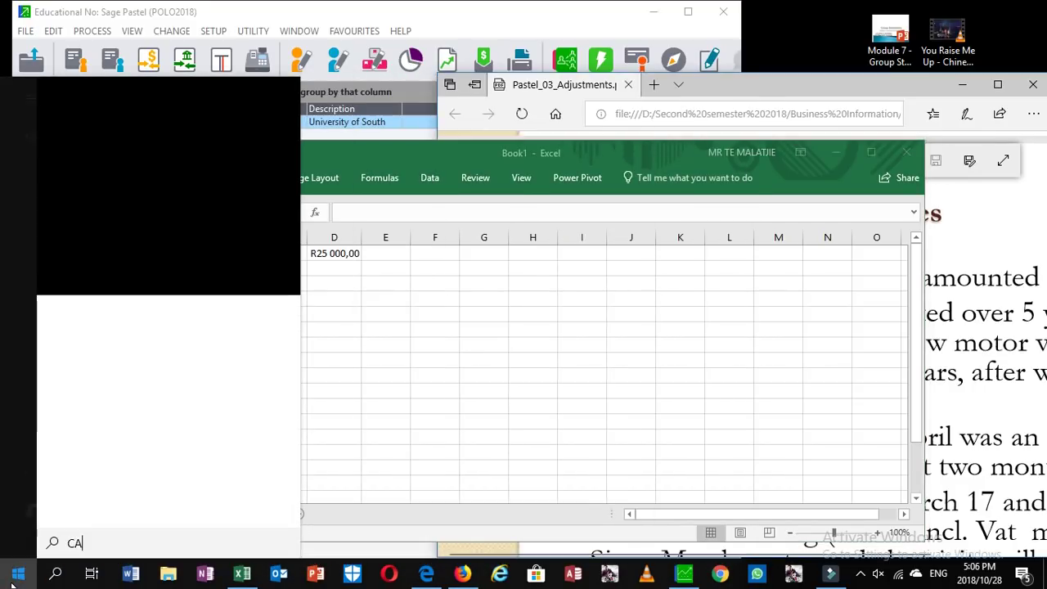
left_click(170, 182)
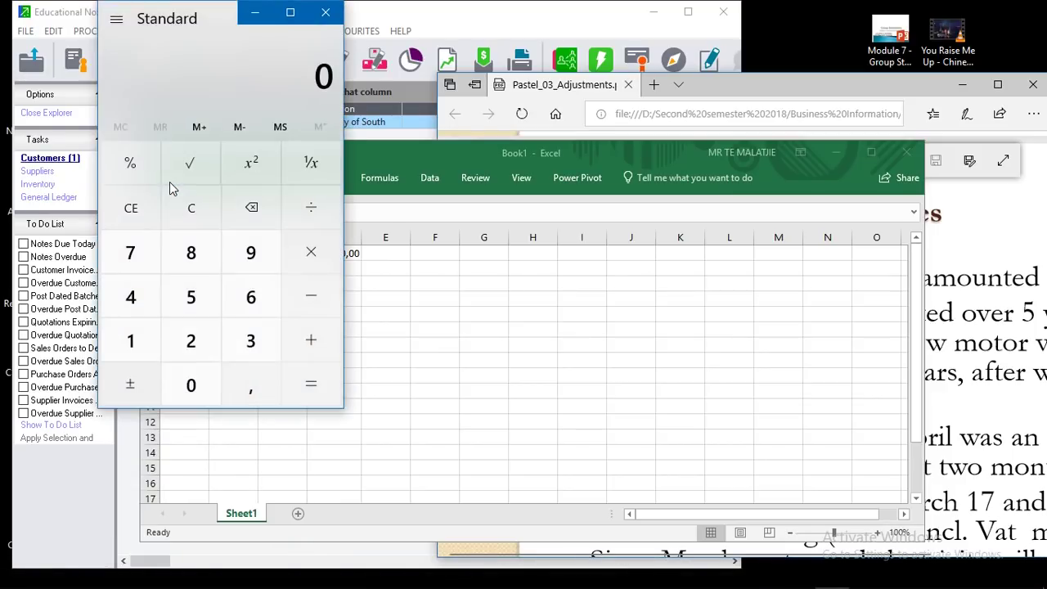
Calculate the vehicle's monthly depreciation as 25000 ÷ 12, review the calculation history and close the Calculator.
type("25 000")
key("slash")
type("12")
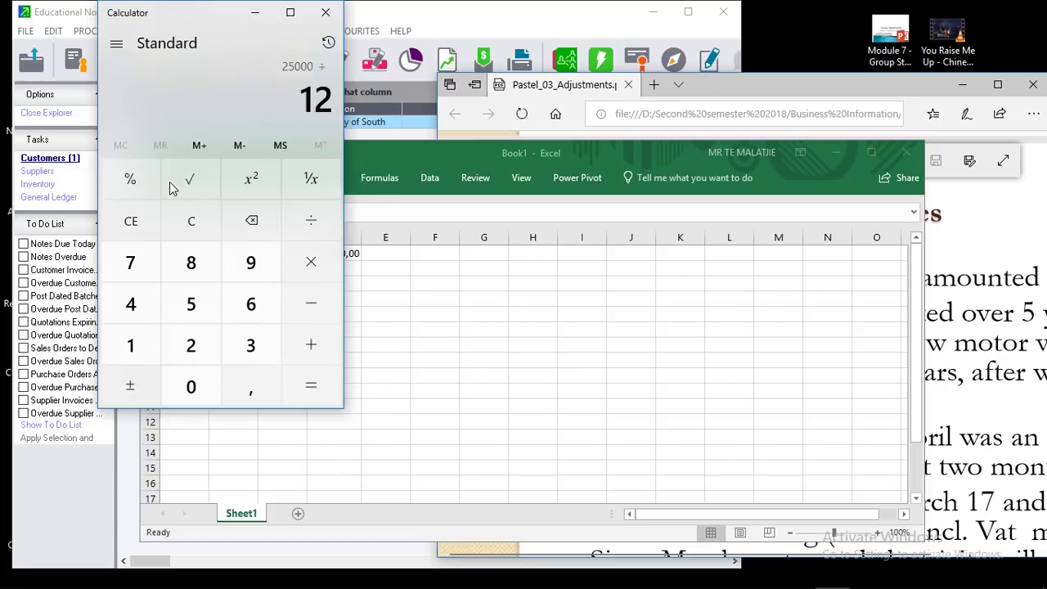
key("Return")
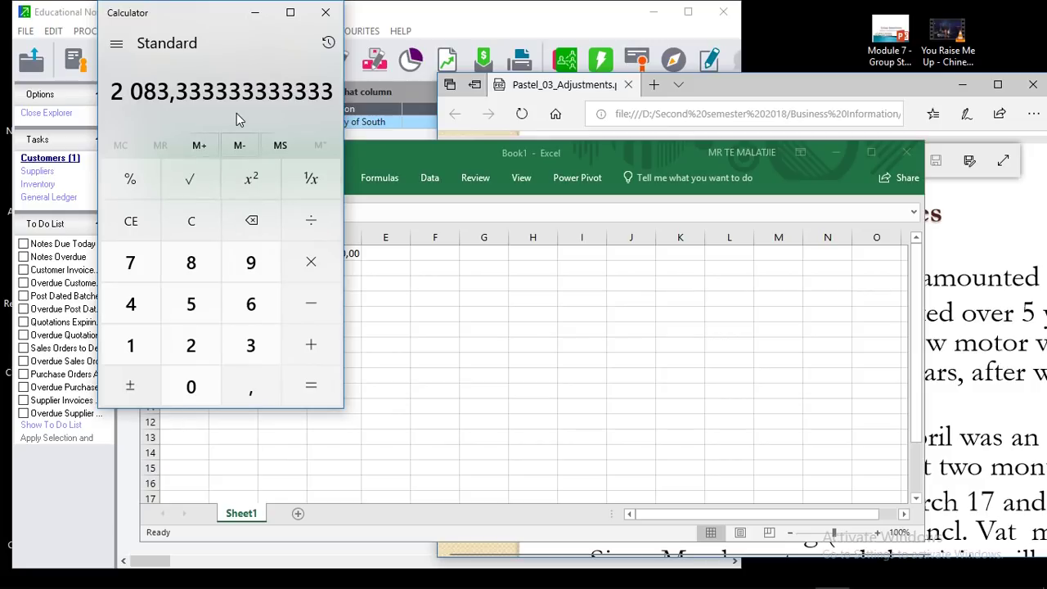
left_click(290, 12)
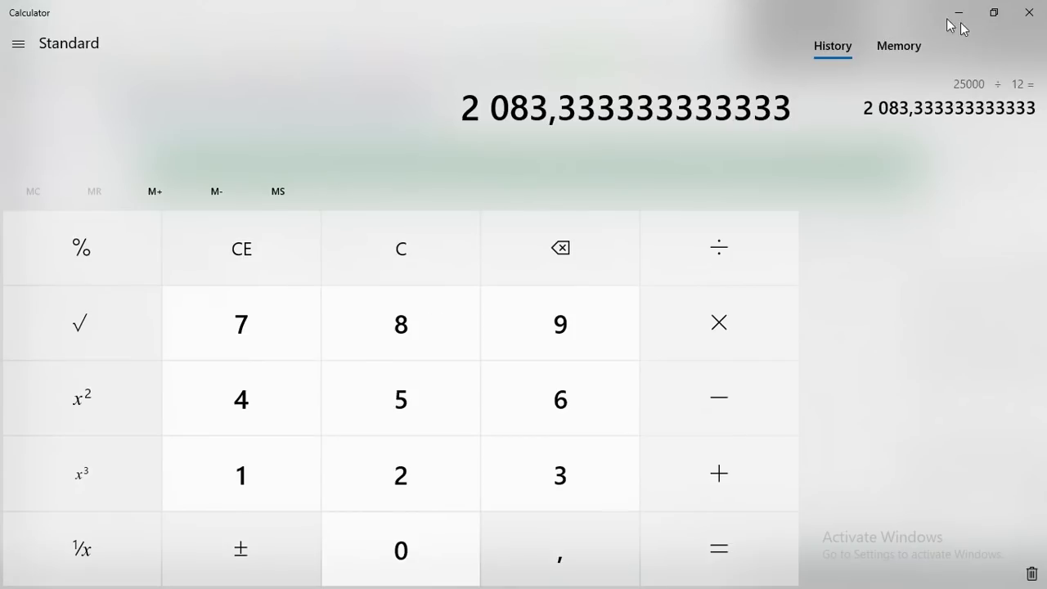
left_click(994, 13)
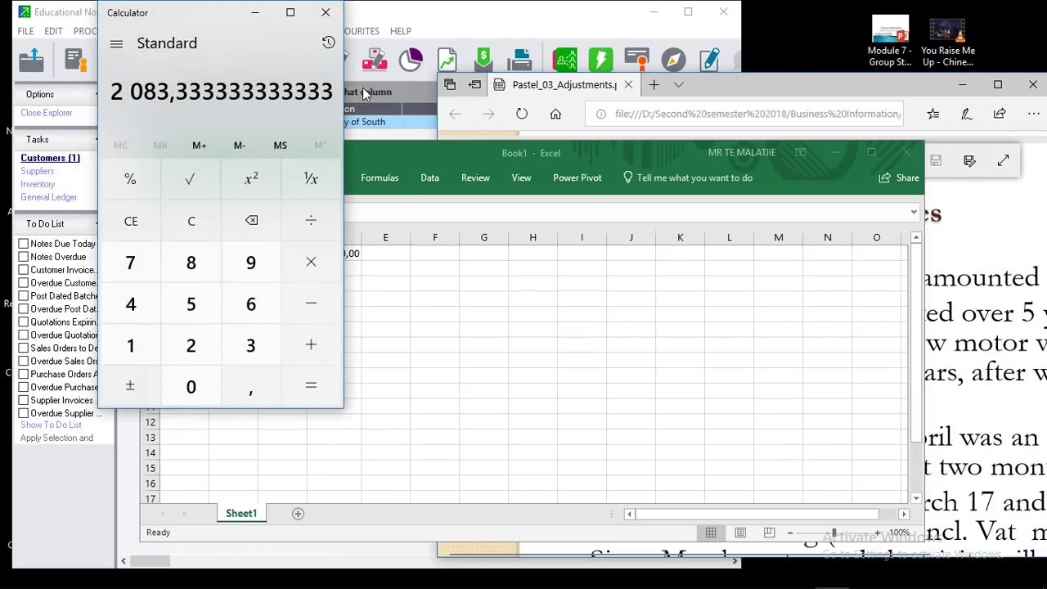
left_click(326, 12)
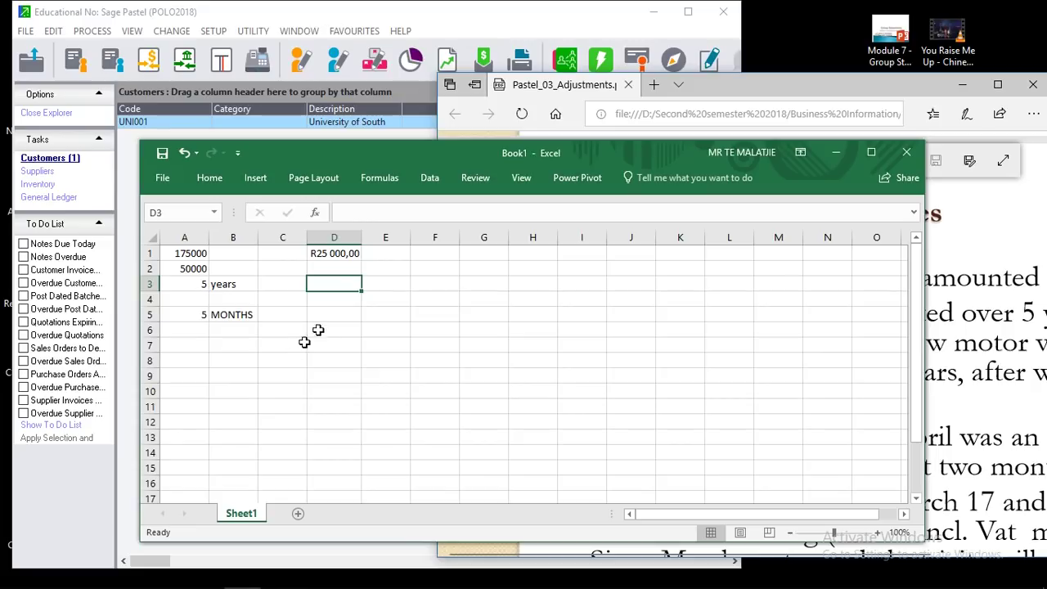
Enter the monthly depreciation of 2083,33 in cell D3 of the worksheet.
type("2083,33")
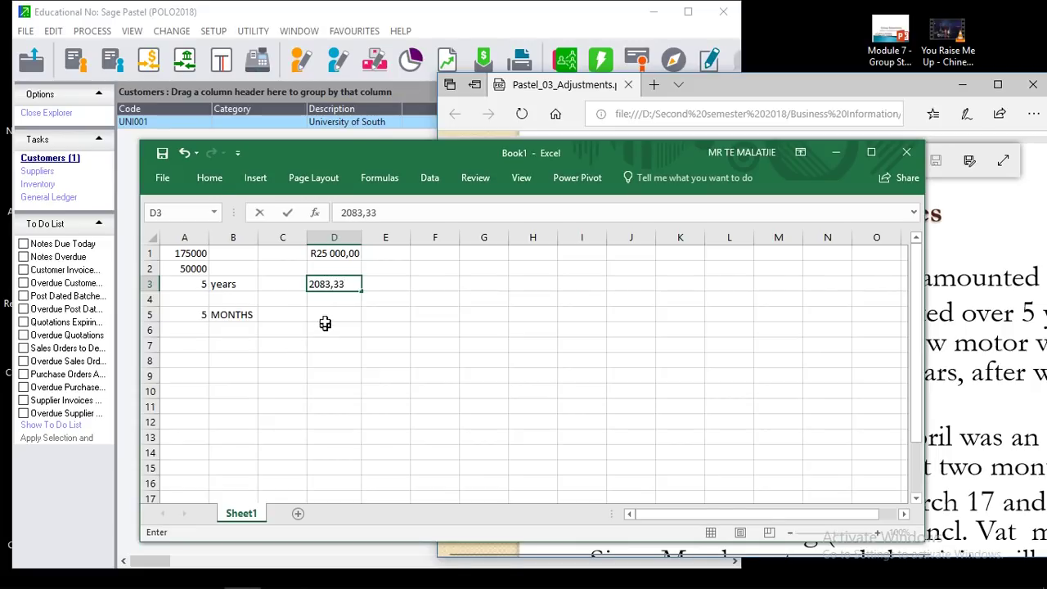
left_click(323, 314)
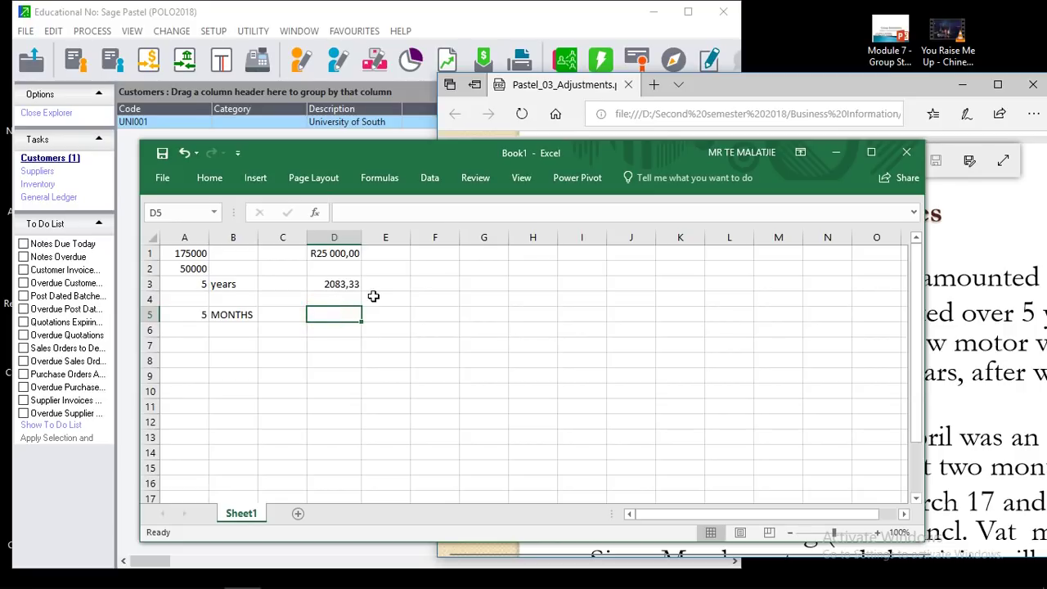
left_click(433, 255)
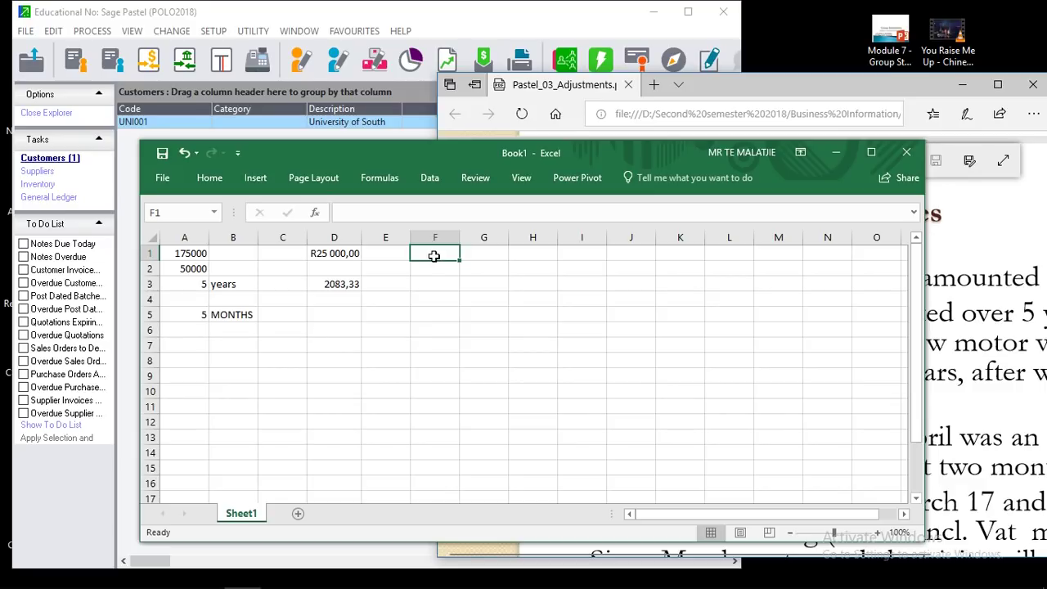
left_click(187, 360)
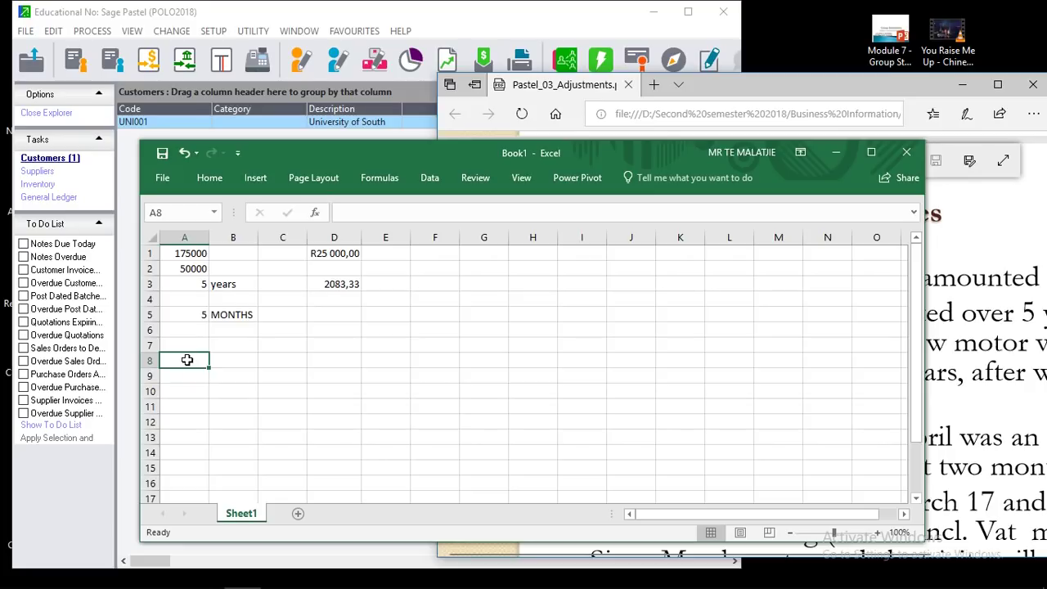
Open the Windows Calculator, subtract 25000 from 175000, review the calculation history and minimize it.
left_click(27, 577)
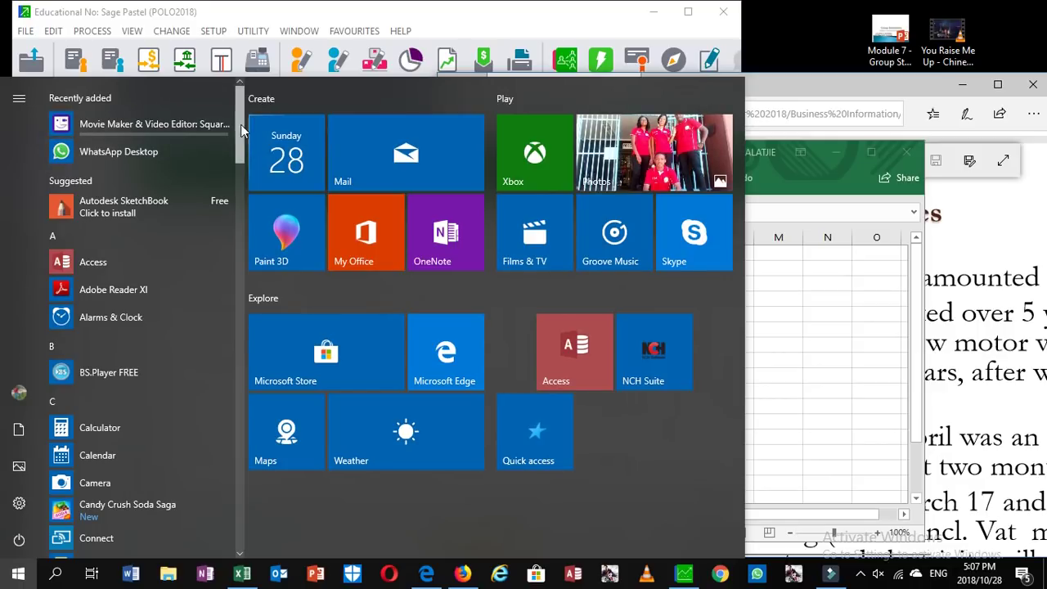
left_click(67, 433)
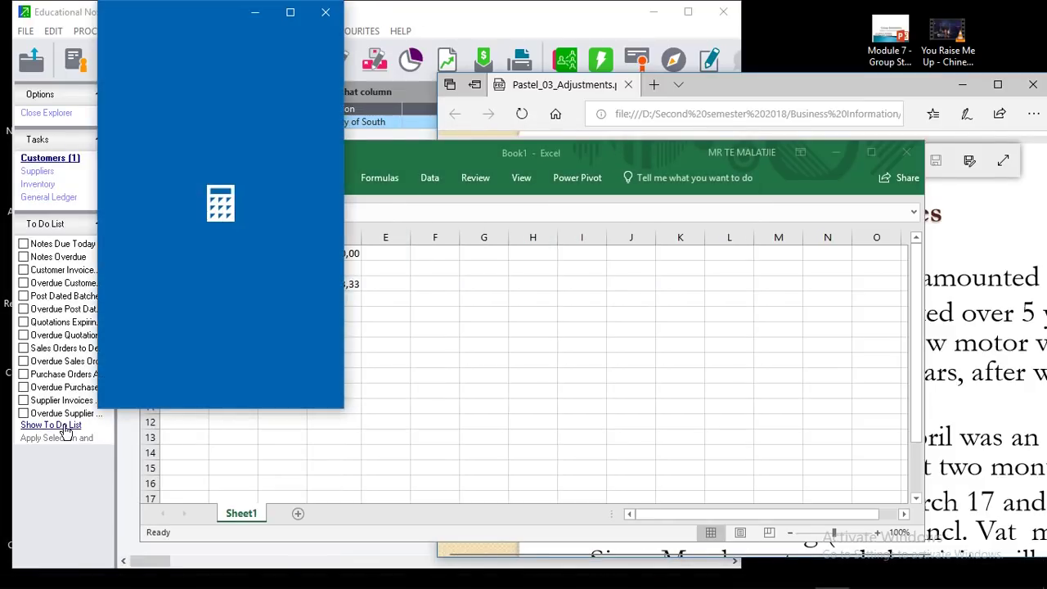
type("17")
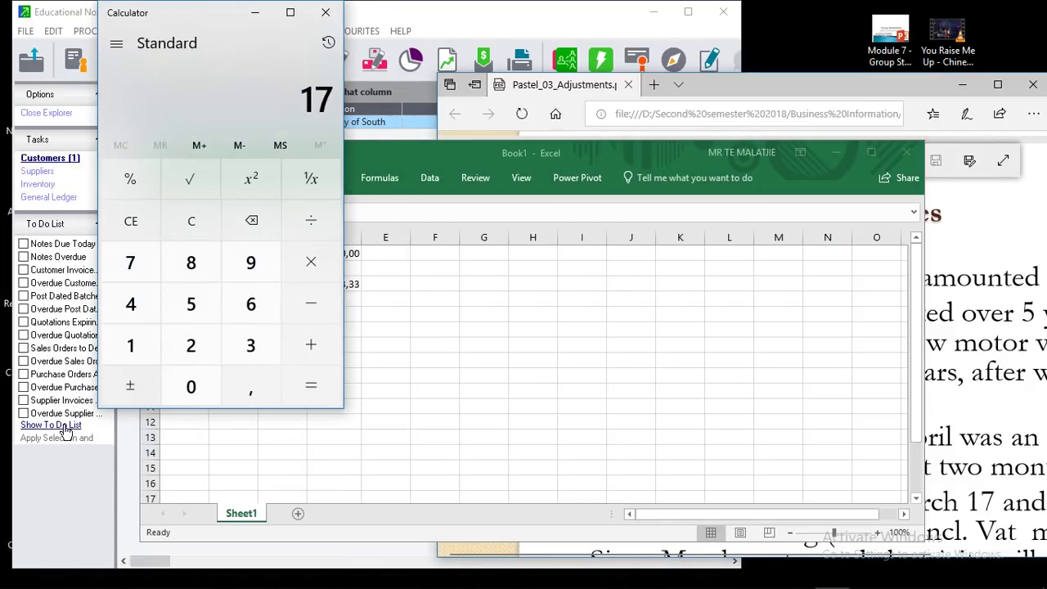
type("5 000")
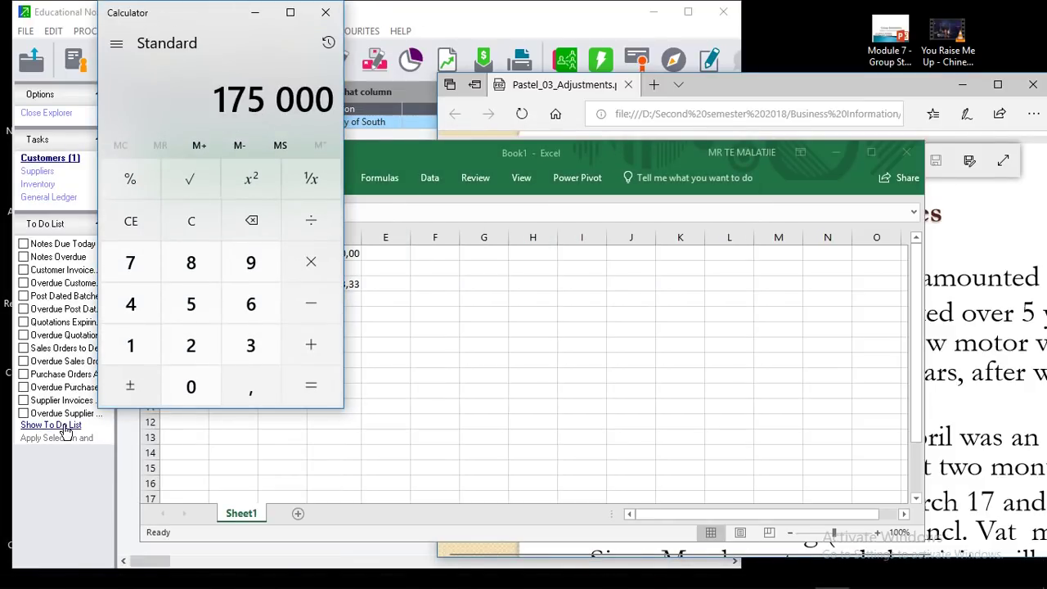
type("25000")
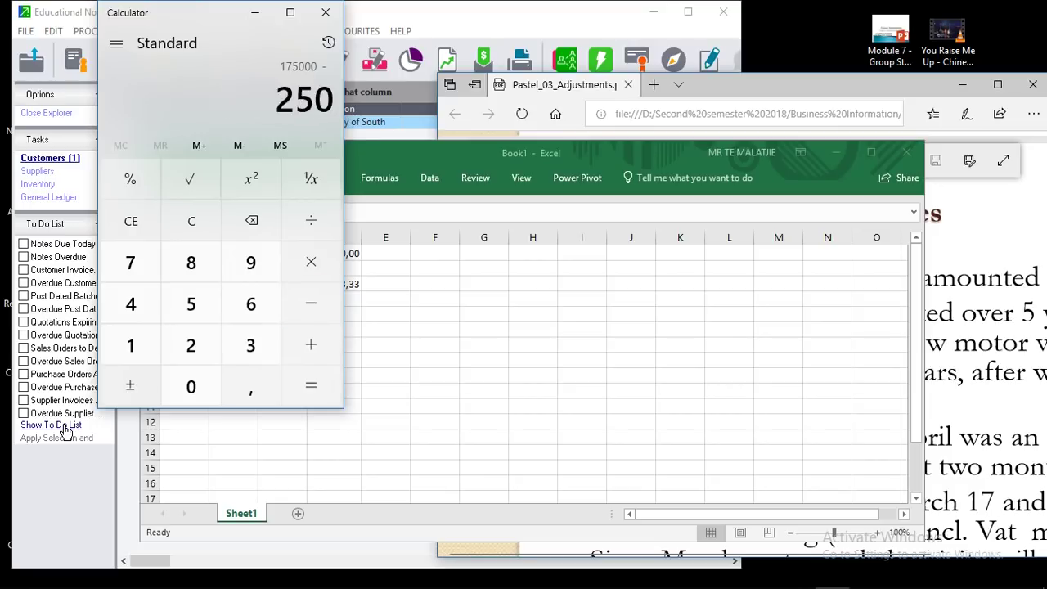
key("Return")
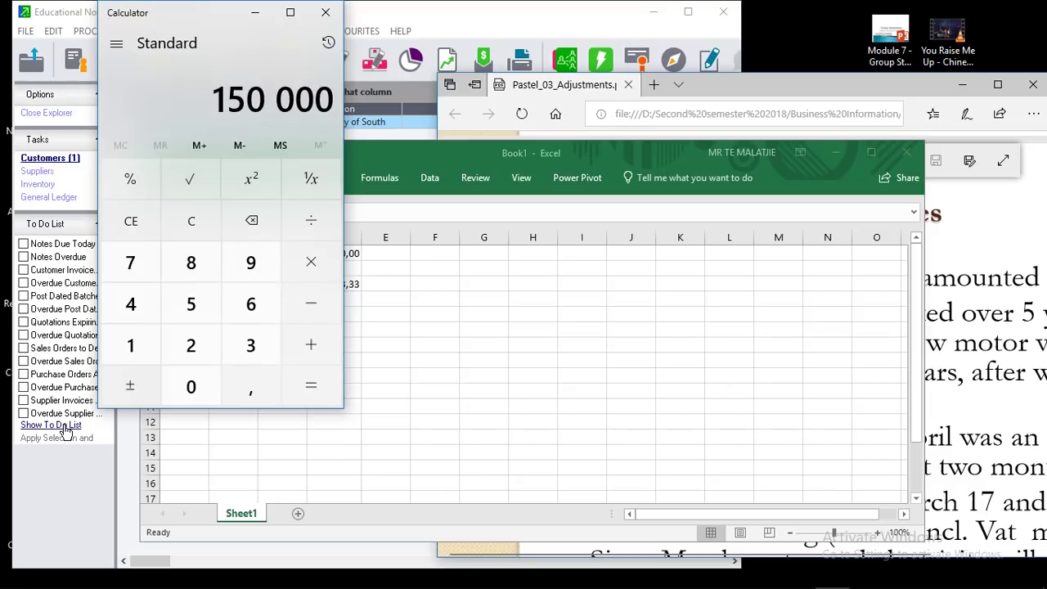
left_click(290, 12)
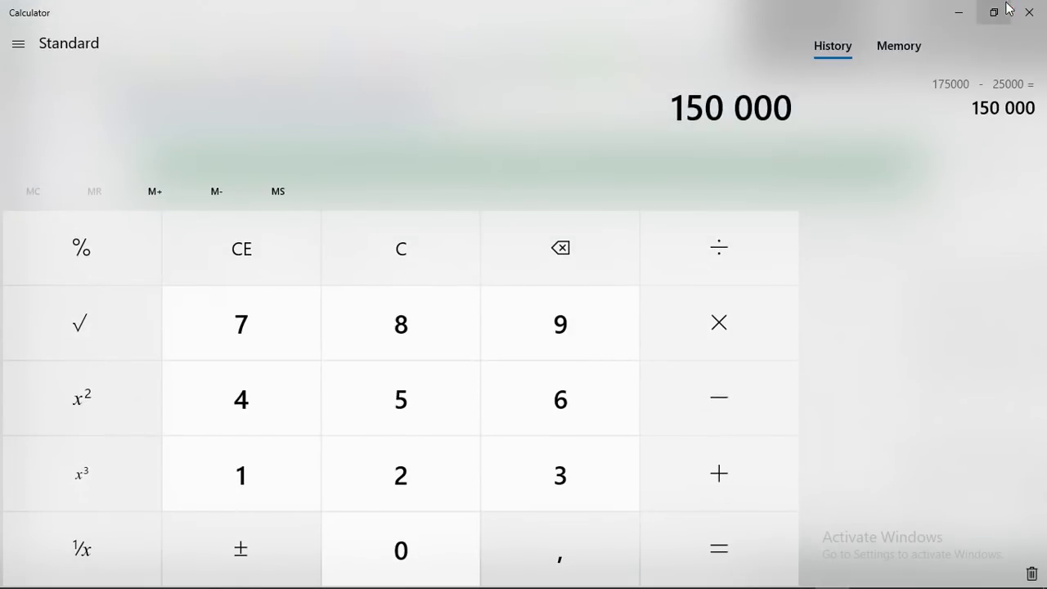
left_click(994, 12)
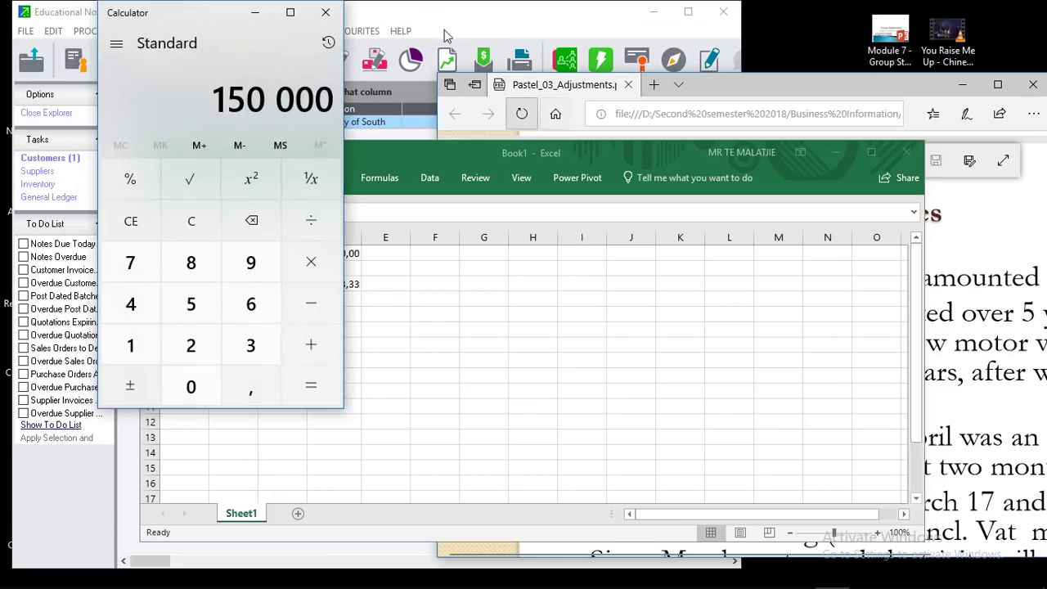
left_click(254, 12)
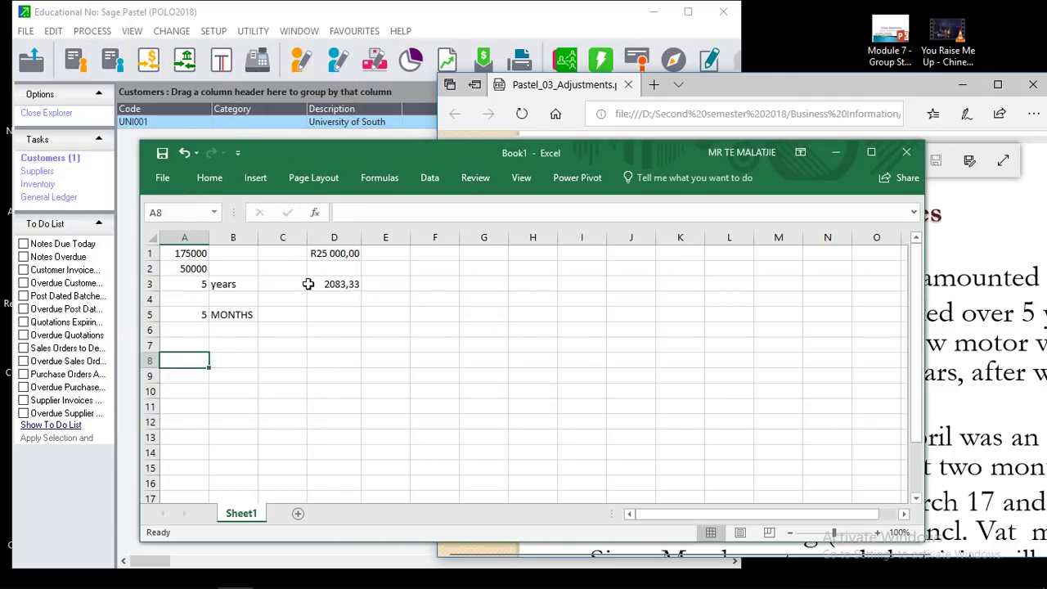
Switch to the adjustments PDF, find the overstated vehicle cost on page 5 and bring the Calculator back over it.
left_click(998, 85)
left_click(999, 87)
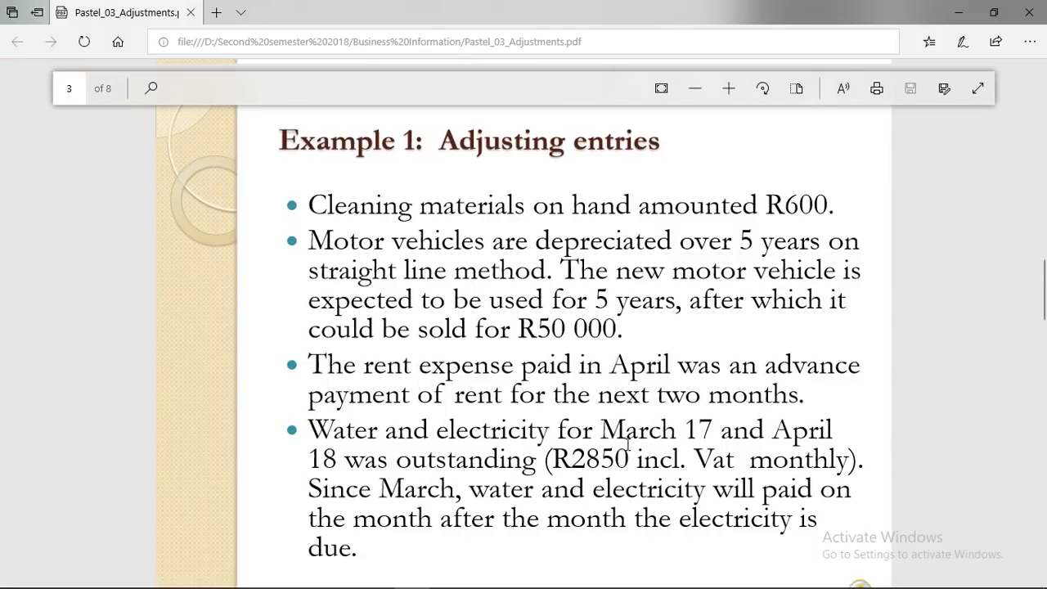
scroll(2, 368, "down", 7)
scroll(2, 367, "down", 1)
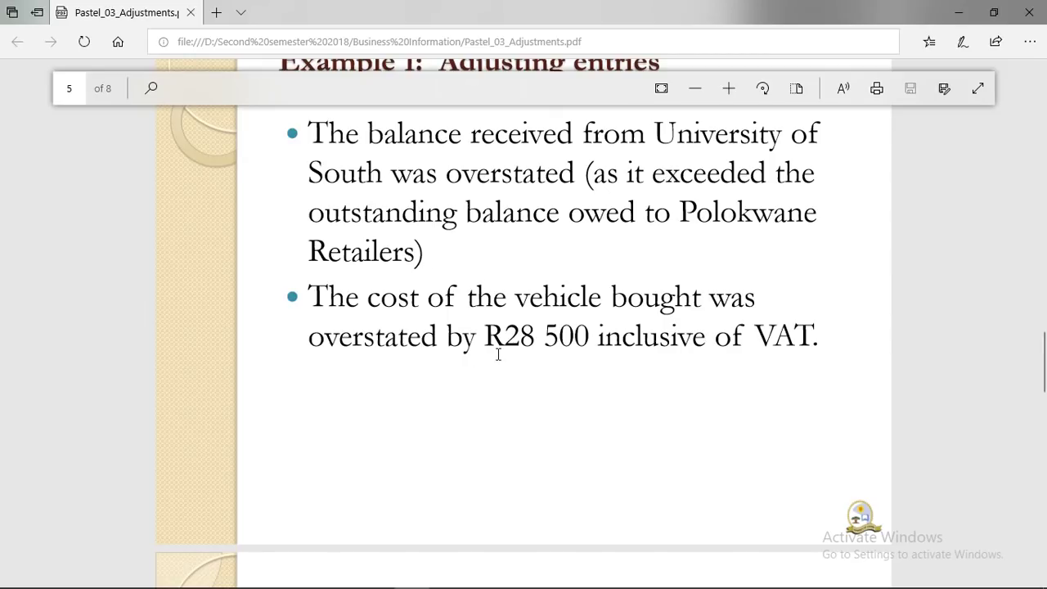
mouse_move(553, 583)
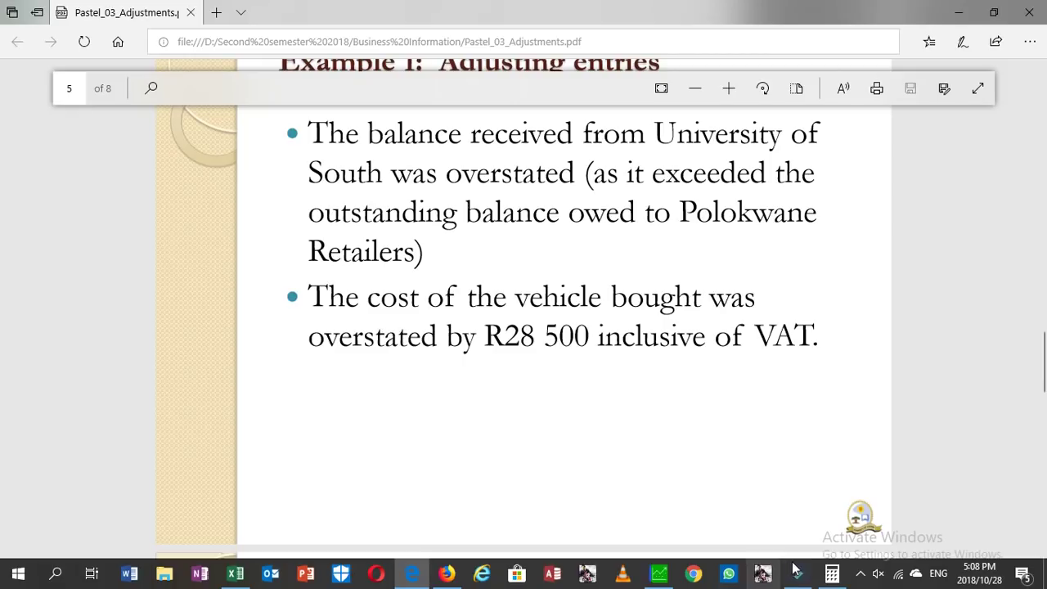
left_click(830, 574)
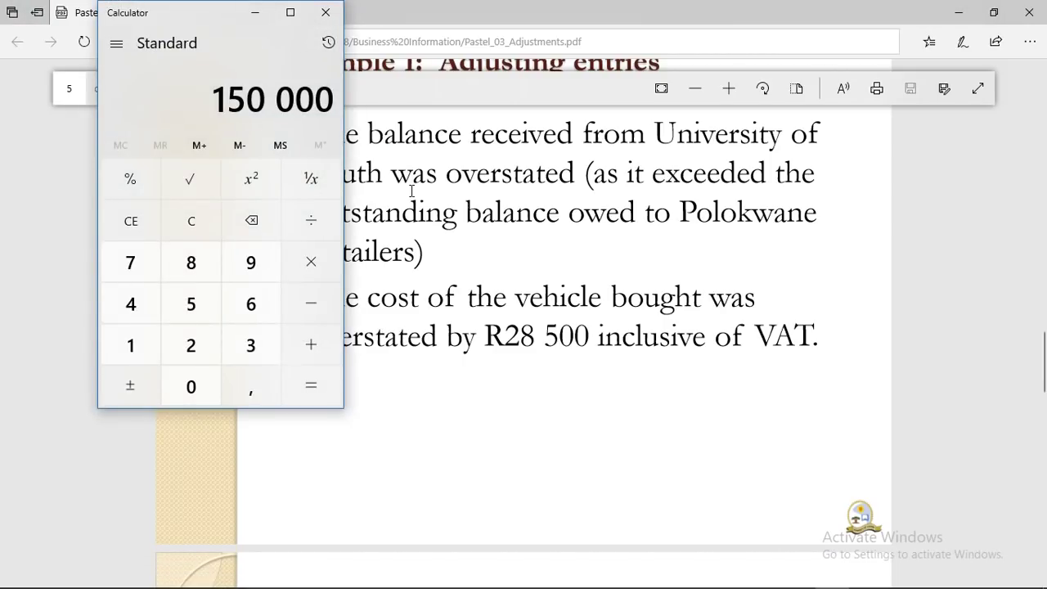
Try to work out the VAT-exclusive part of the R28 500 overstatement as 28500 × 100 ÷ 14.
type("28500")
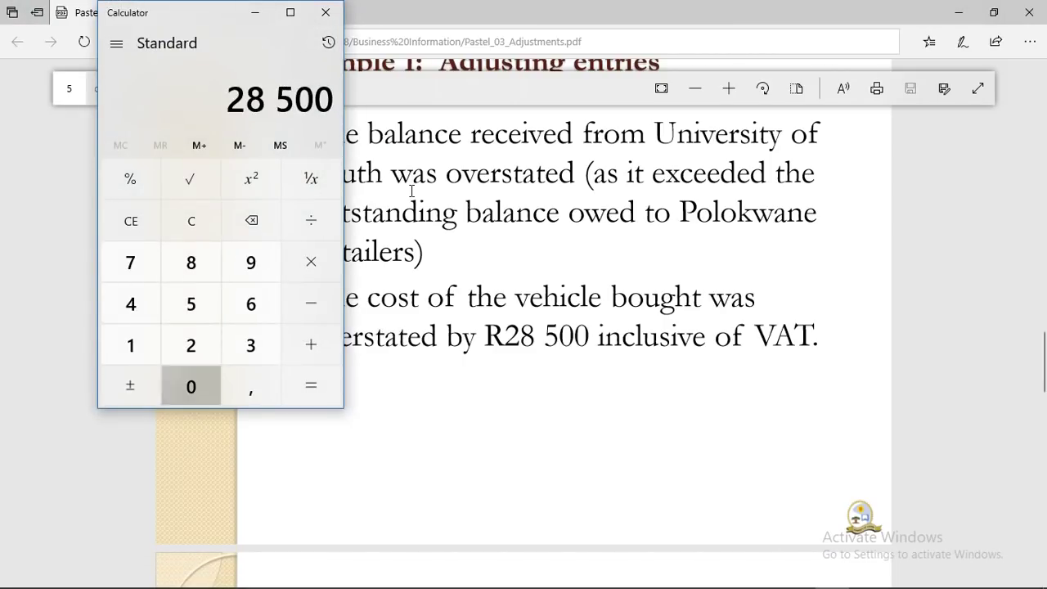
key("asterisk")
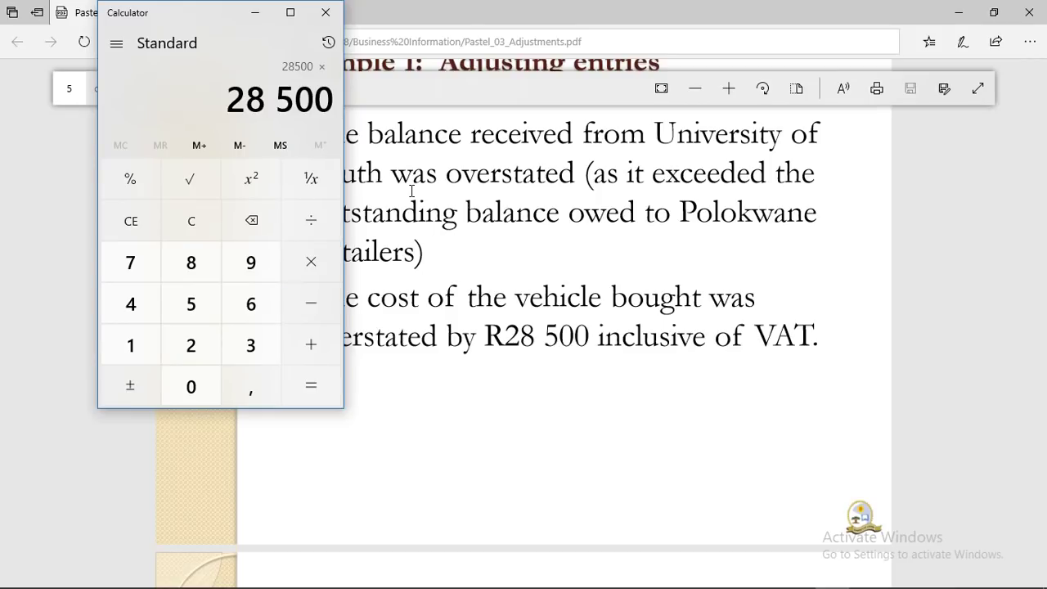
type("100")
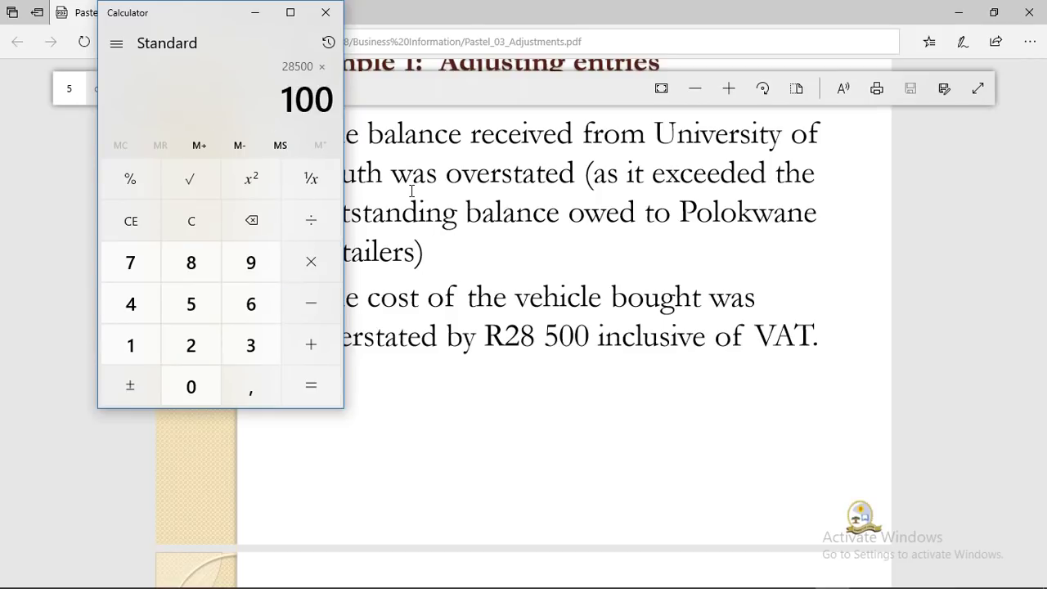
key("slash")
type("14")
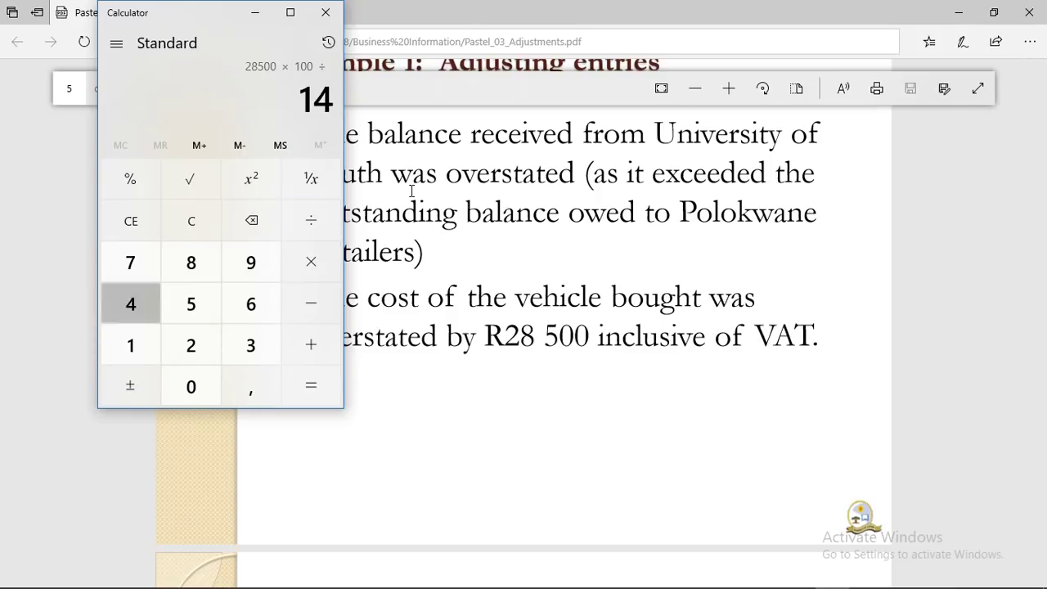
key("Return")
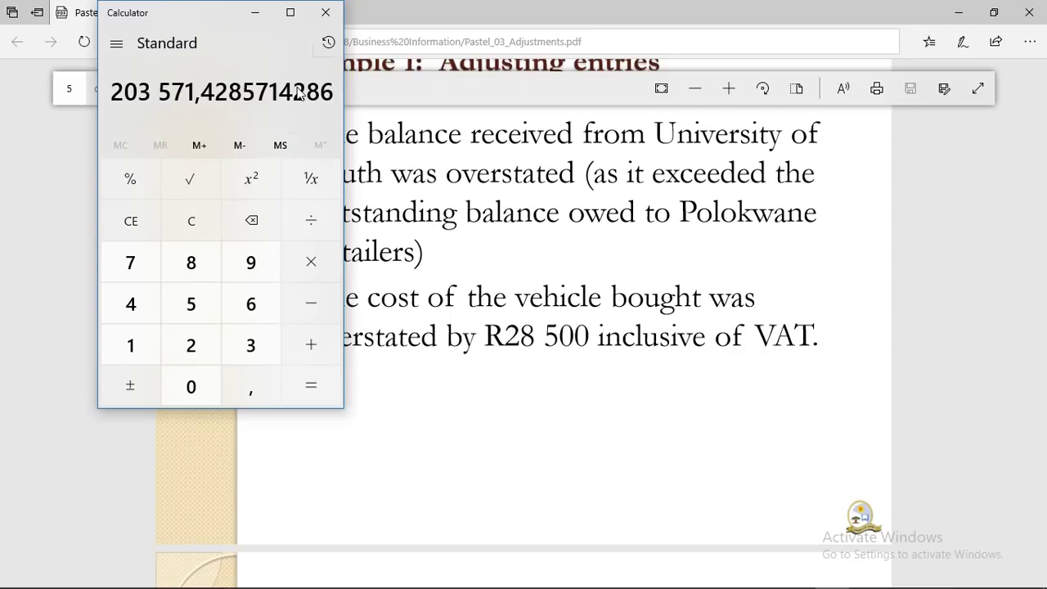
Divide 100 by 114 to check the VAT-exclusive factor.
type("100")
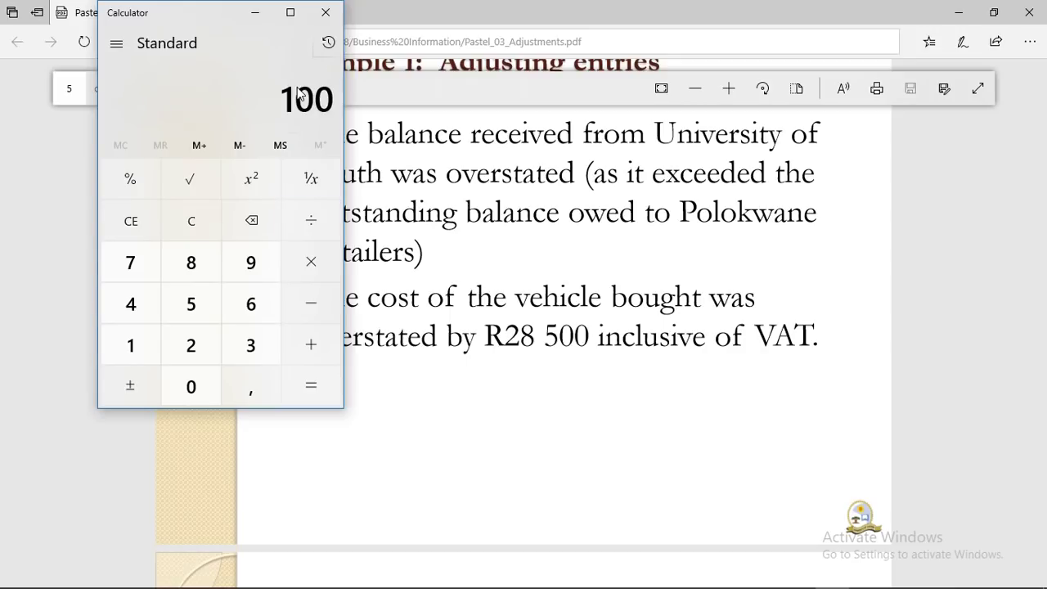
type("/1")
type("14")
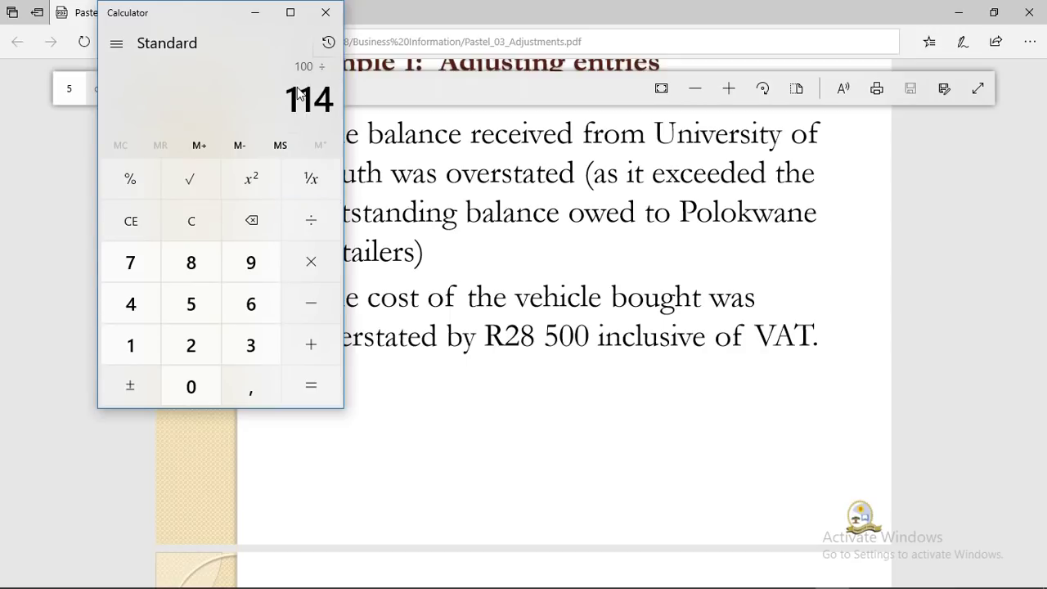
key("Return")
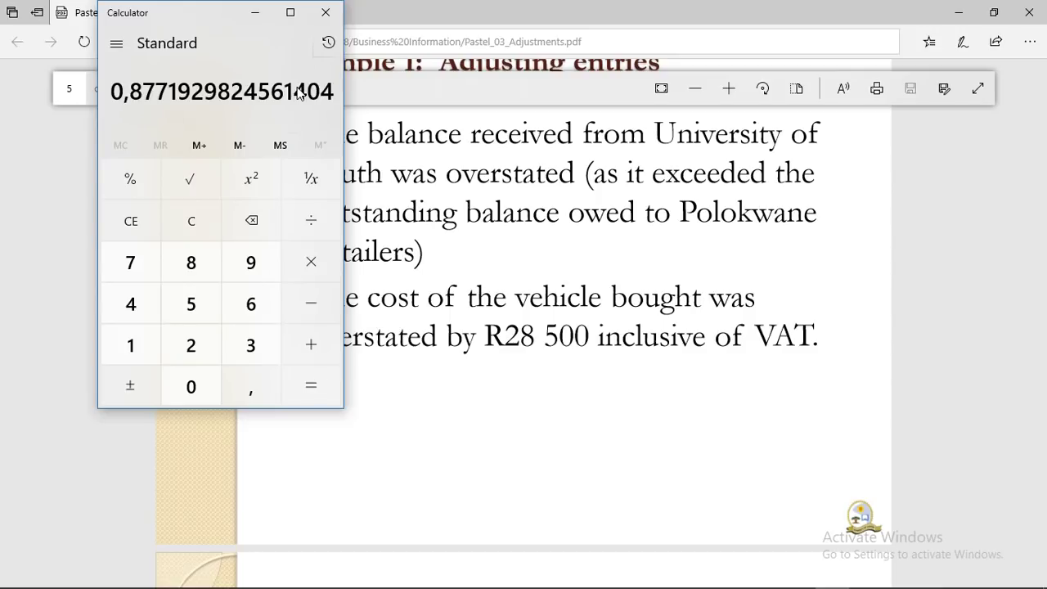
Calculate the vehicle cost overstatement excluding VAT as 28500 × 100 ÷ 114.
type("2")
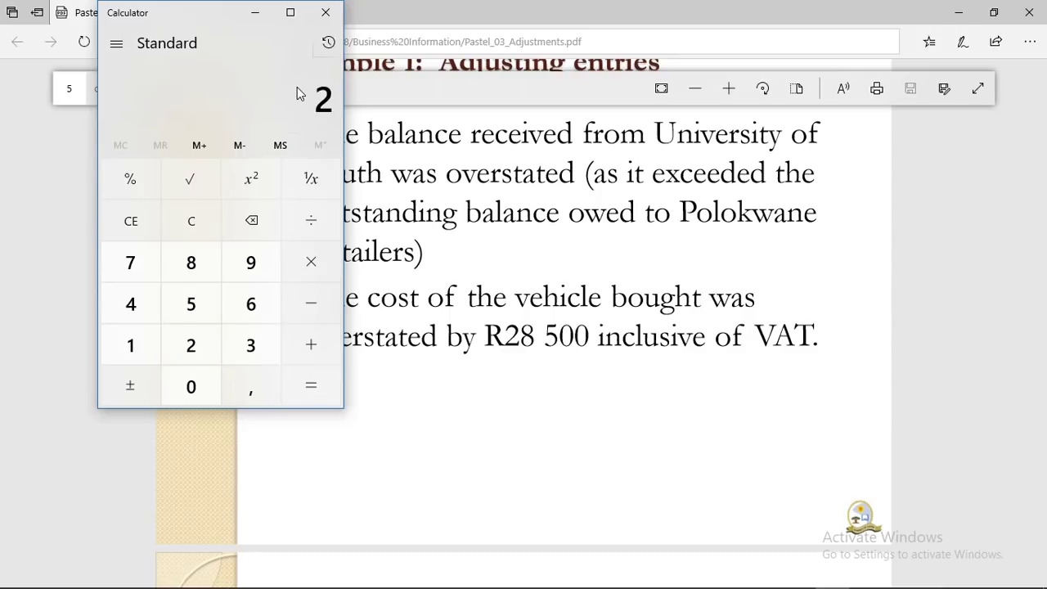
type("8500*")
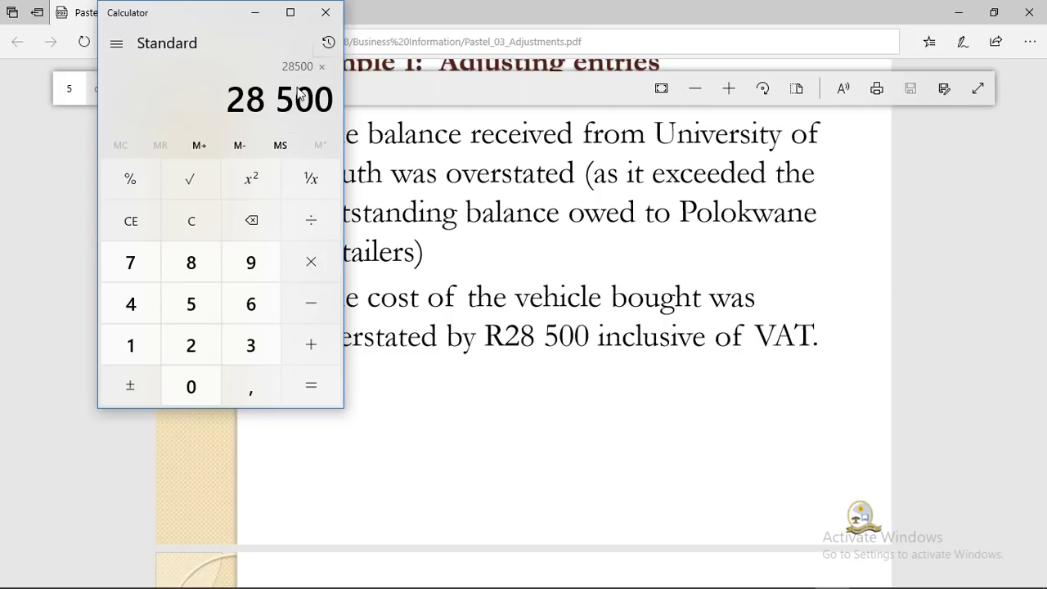
type("100")
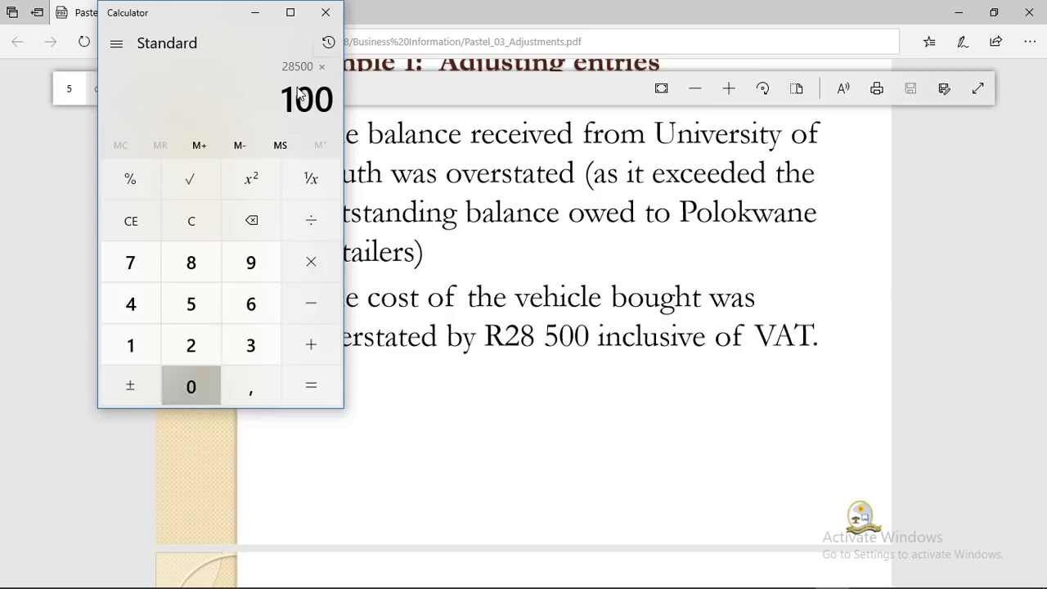
type("/114")
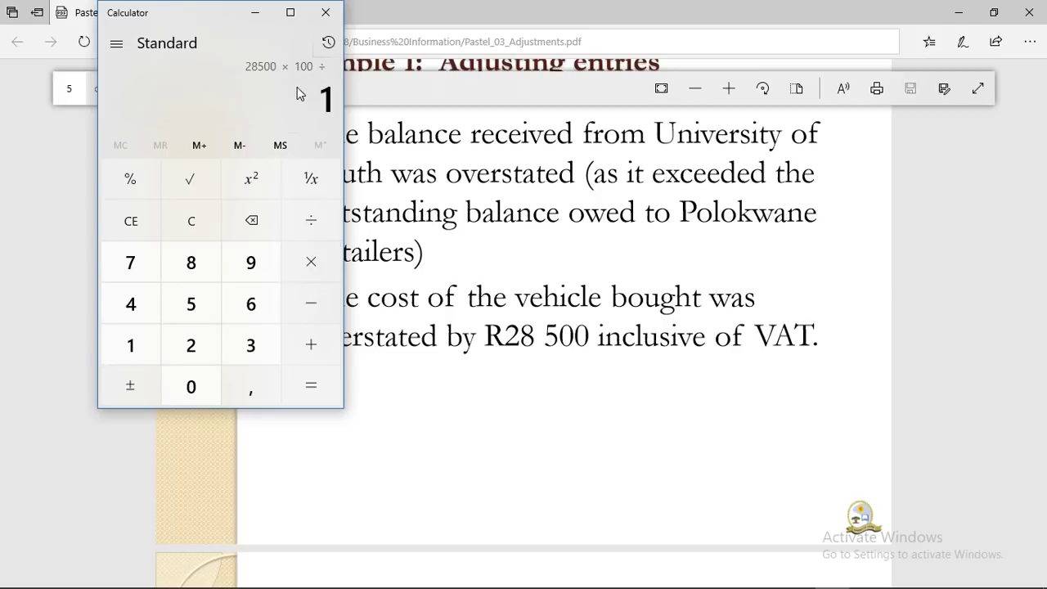
key("Return")
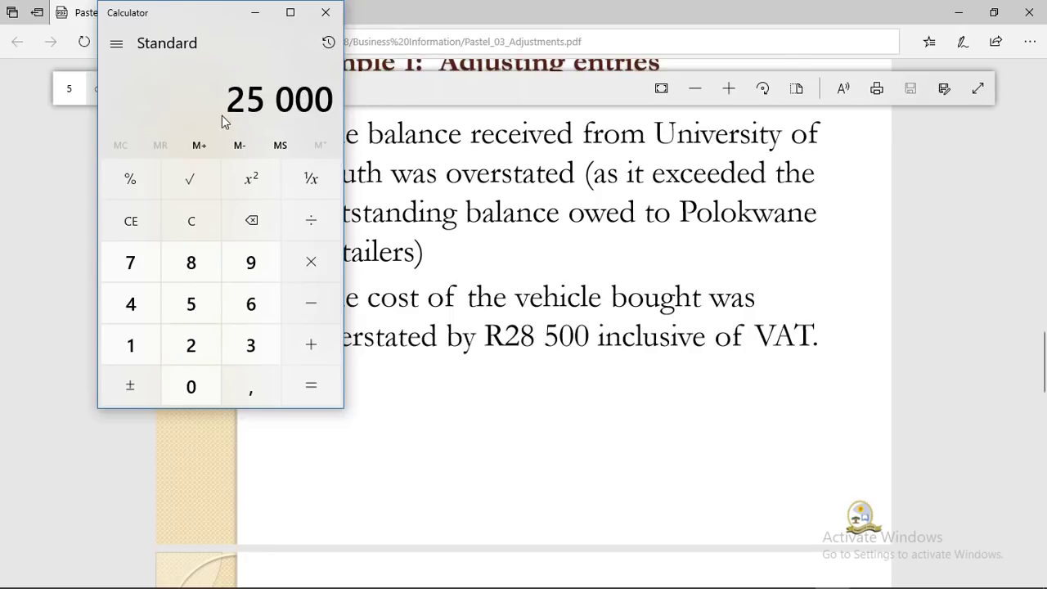
Close the Calculator, switch to the Excel workbook and enter the corrected vehicle cost of 150000 in cell A8.
left_click(325, 12)
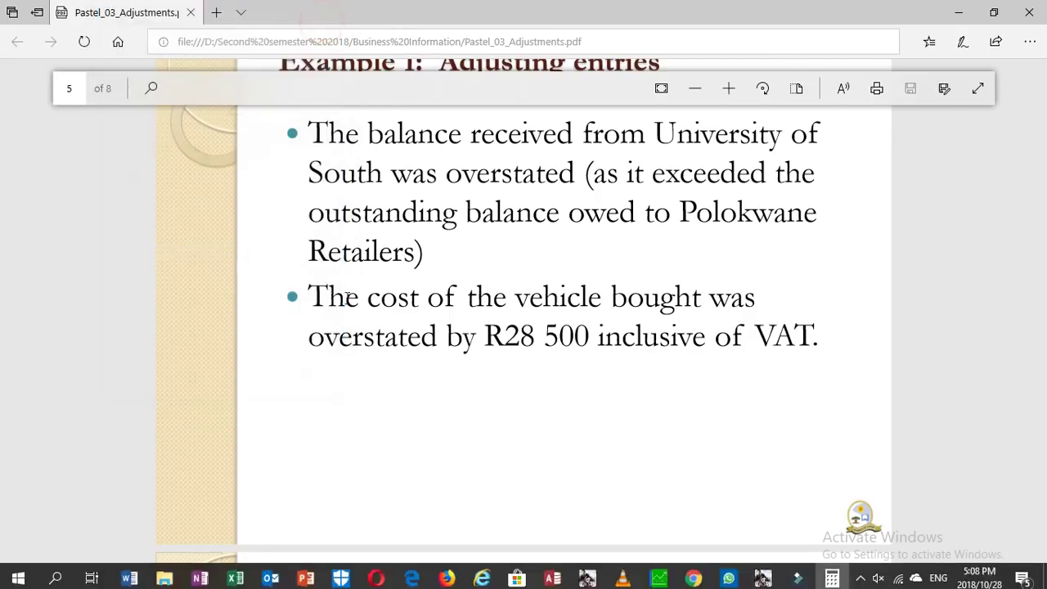
left_click(240, 573)
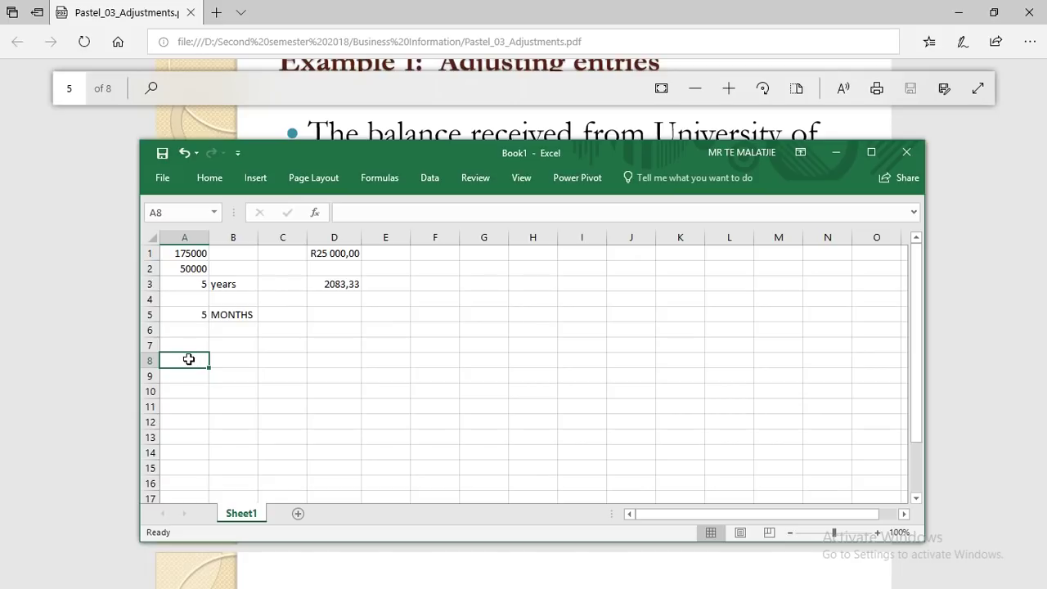
type("150000")
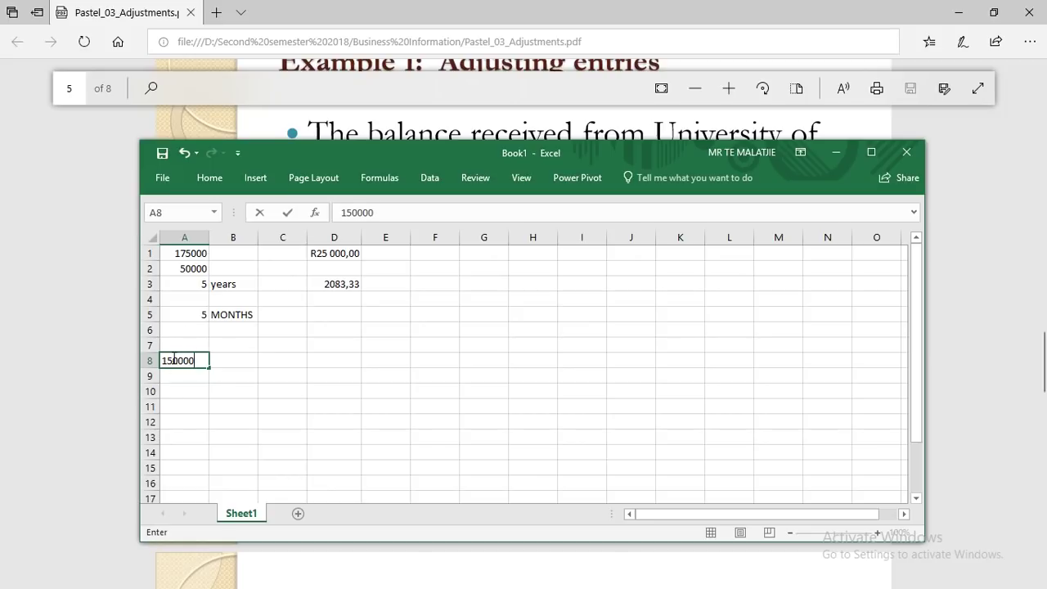
left_click(221, 362)
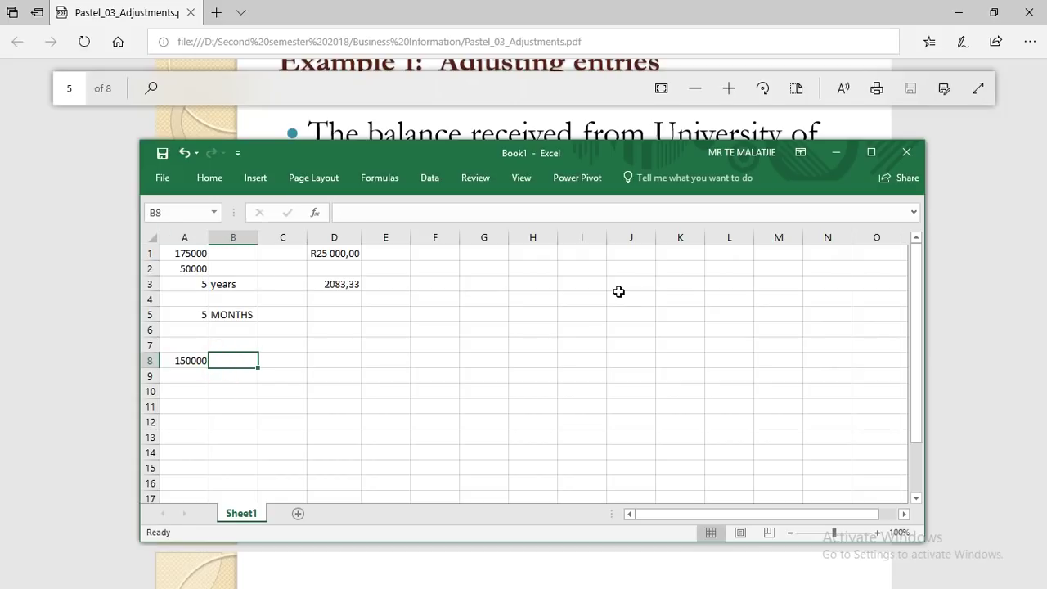
Calculate the corrected annual straight-line depreciation in B8 with the SLN function, using A8 as cost, A2 as salvage and A3 as life.
left_click(314, 213)
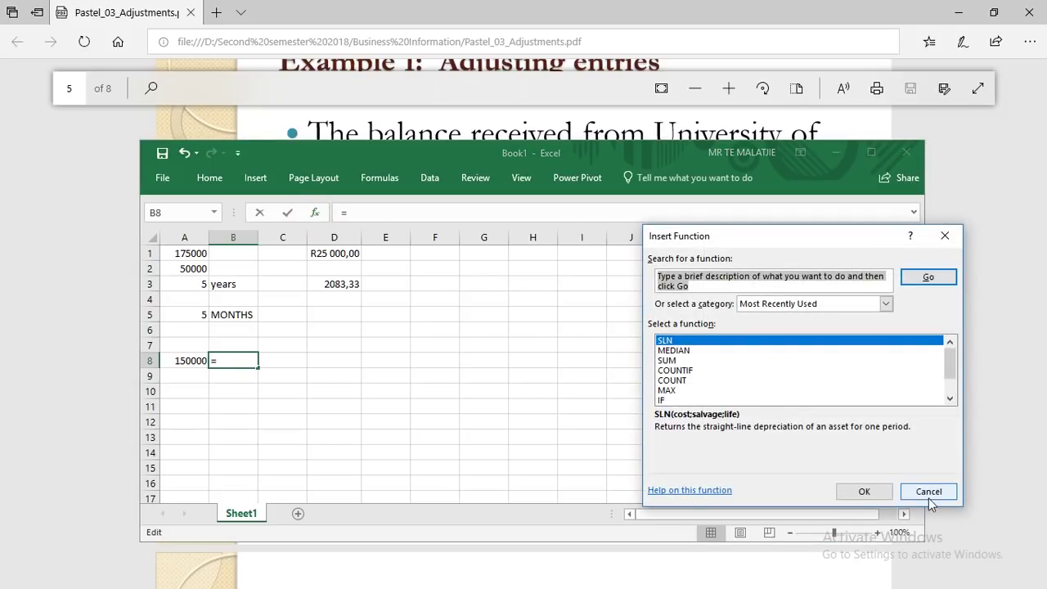
left_click(861, 491)
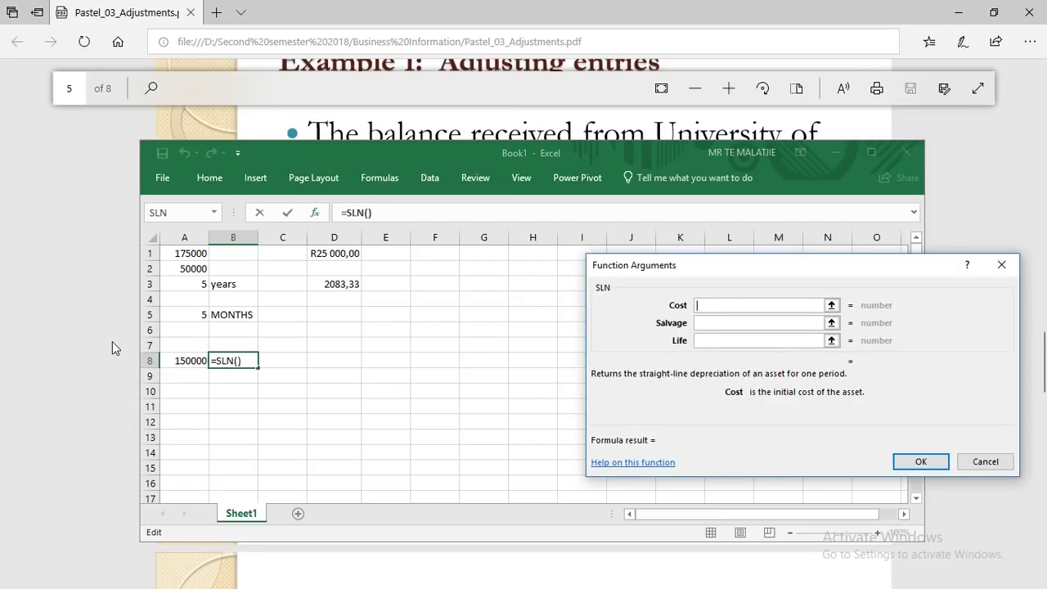
left_click(185, 363)
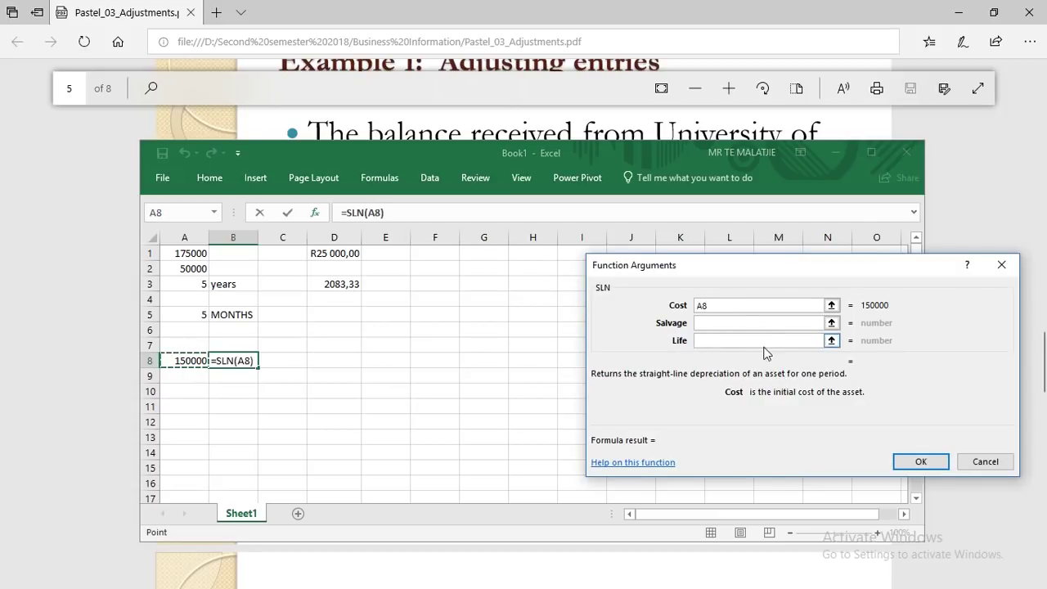
left_click(743, 322)
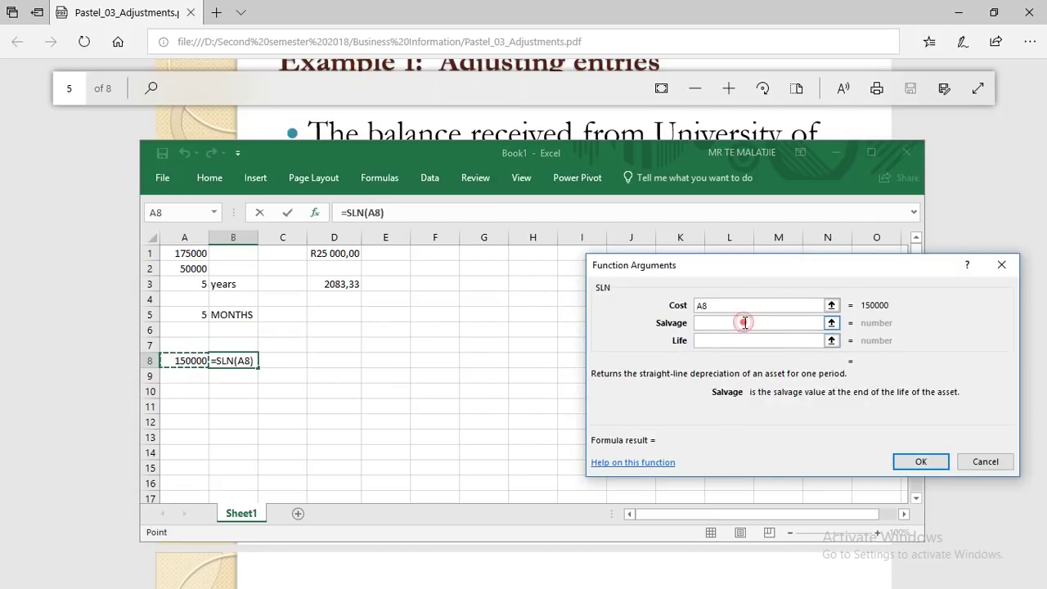
left_click(190, 271)
left_click(708, 340)
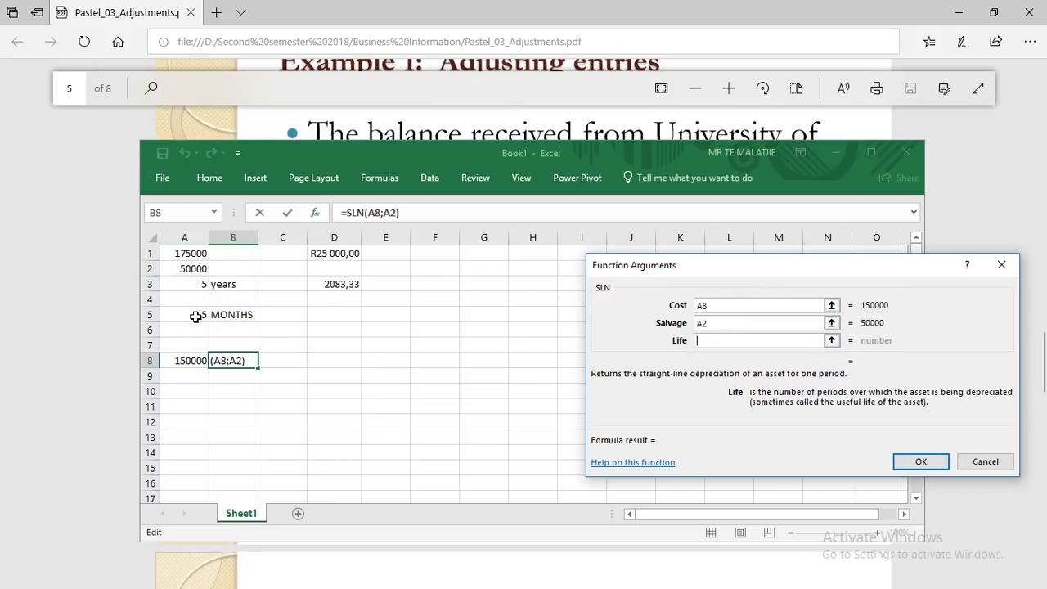
left_click(196, 284)
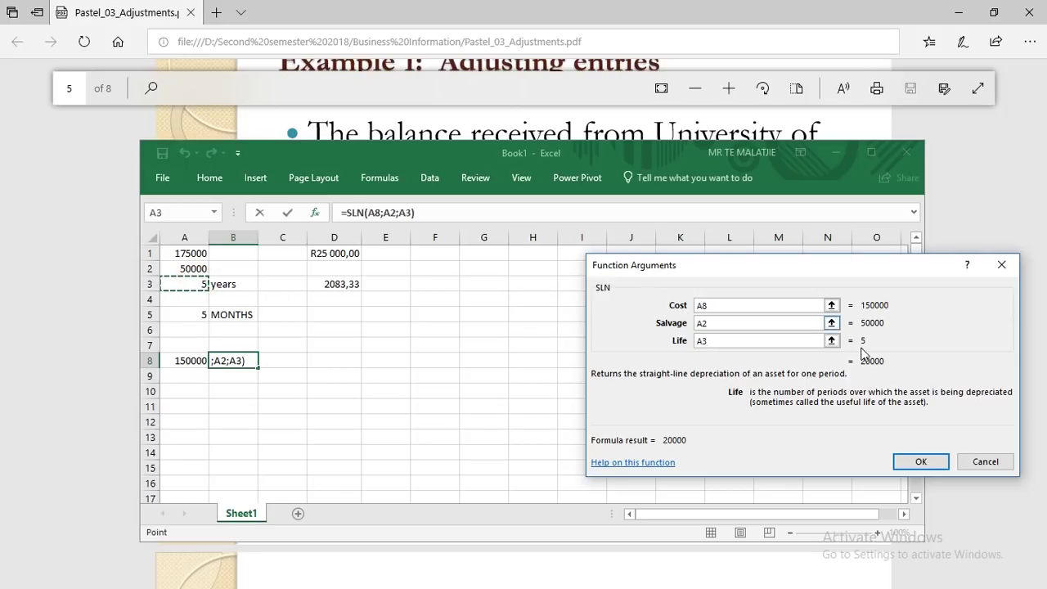
left_click(920, 459)
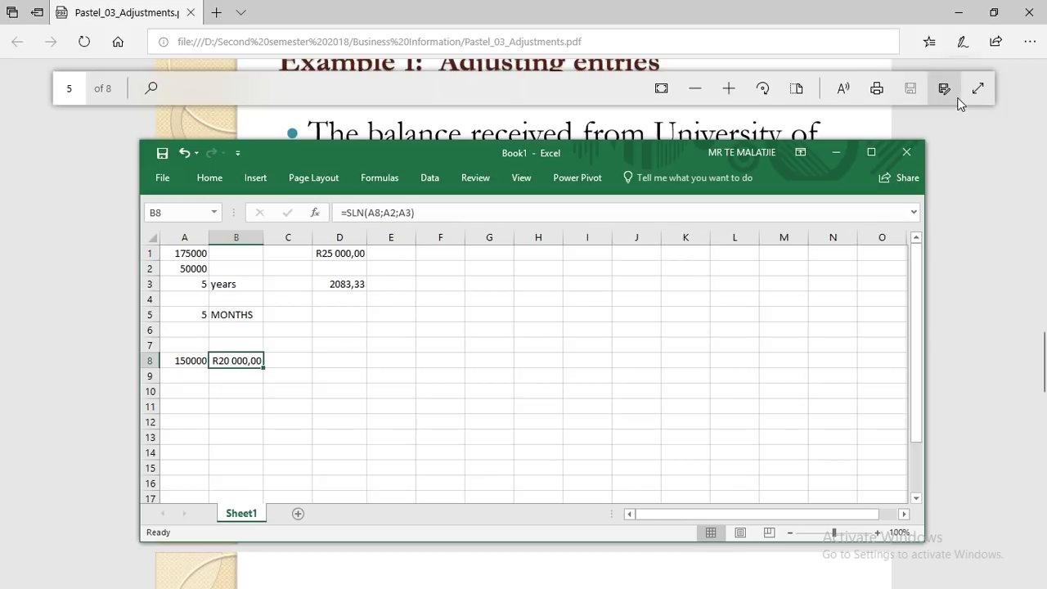
Shrink the PDF window to uncover Sage Pastel, and enter 2500 in cell G1 of the Excel workbook.
left_click(1000, 18)
left_click(995, 13)
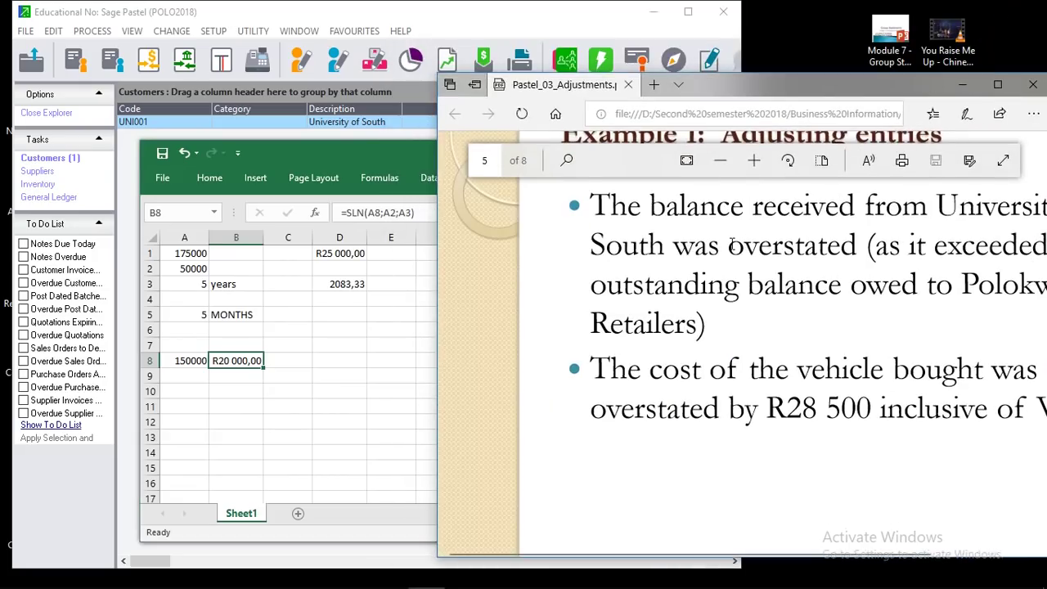
left_click(687, 14)
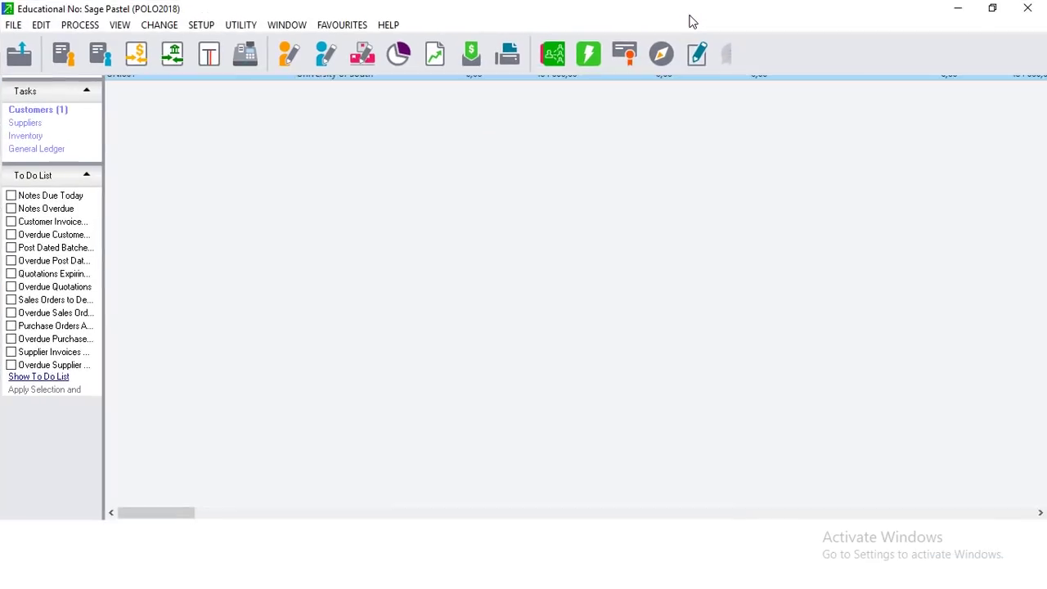
left_click(991, 9)
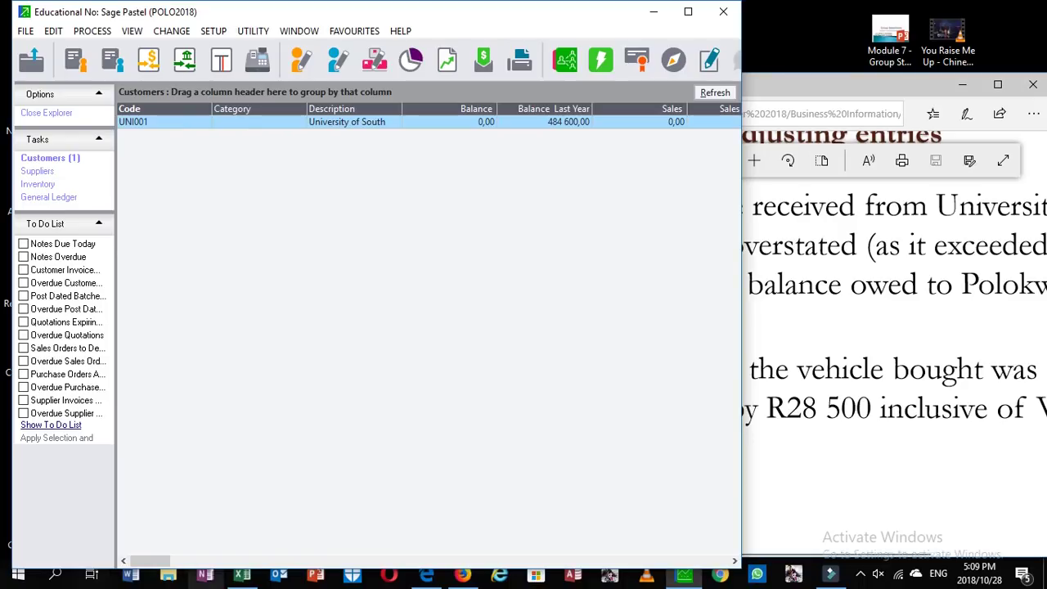
left_click(241, 574)
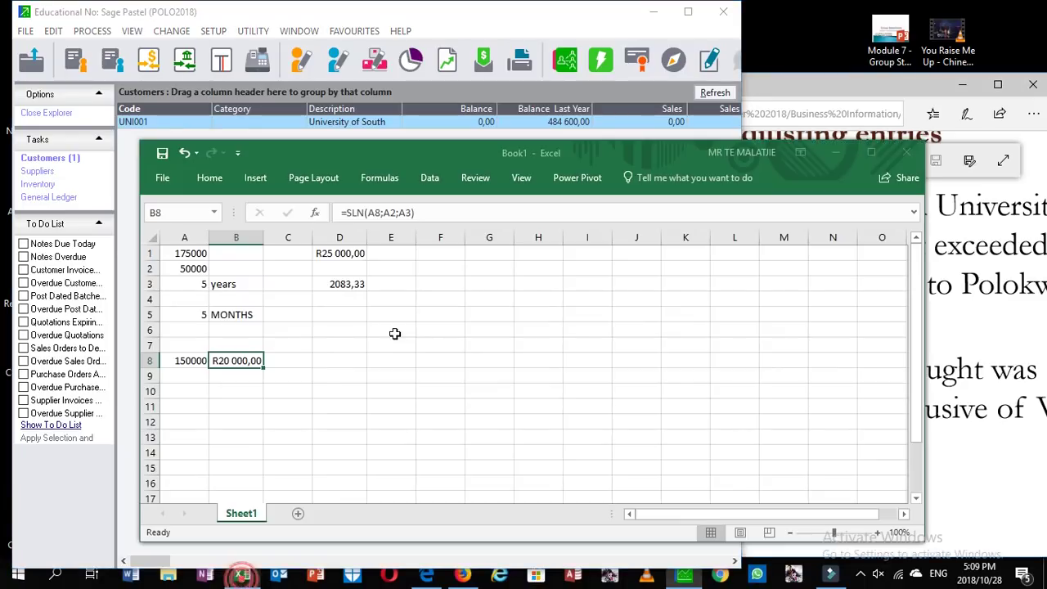
left_click(482, 253)
type("2500")
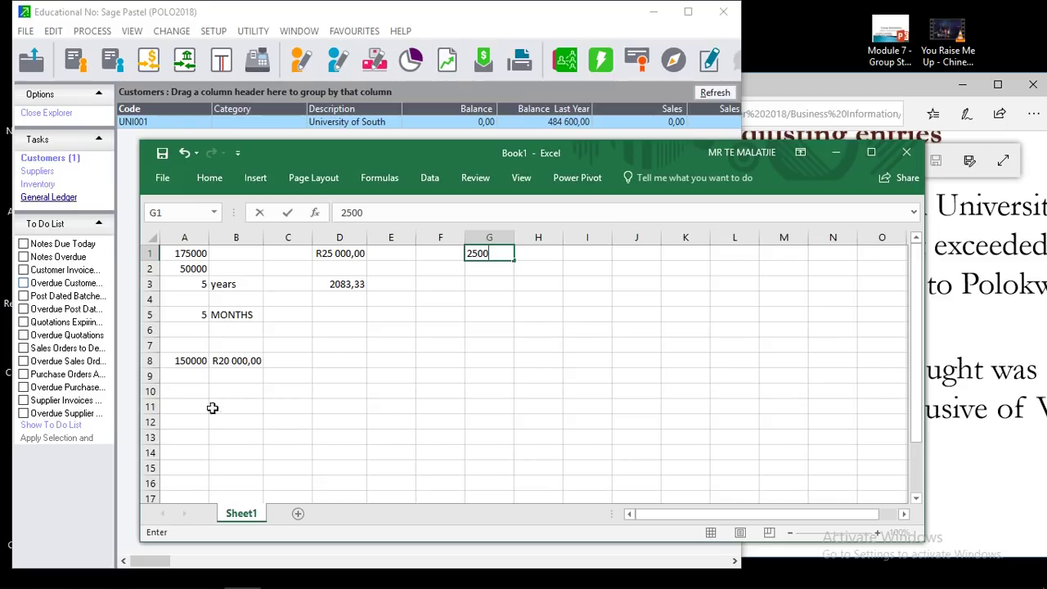
Open the Calculator and divide the corrected annual depreciation of 20000 by 12 to get the monthly amount.
mouse_move(90, 583)
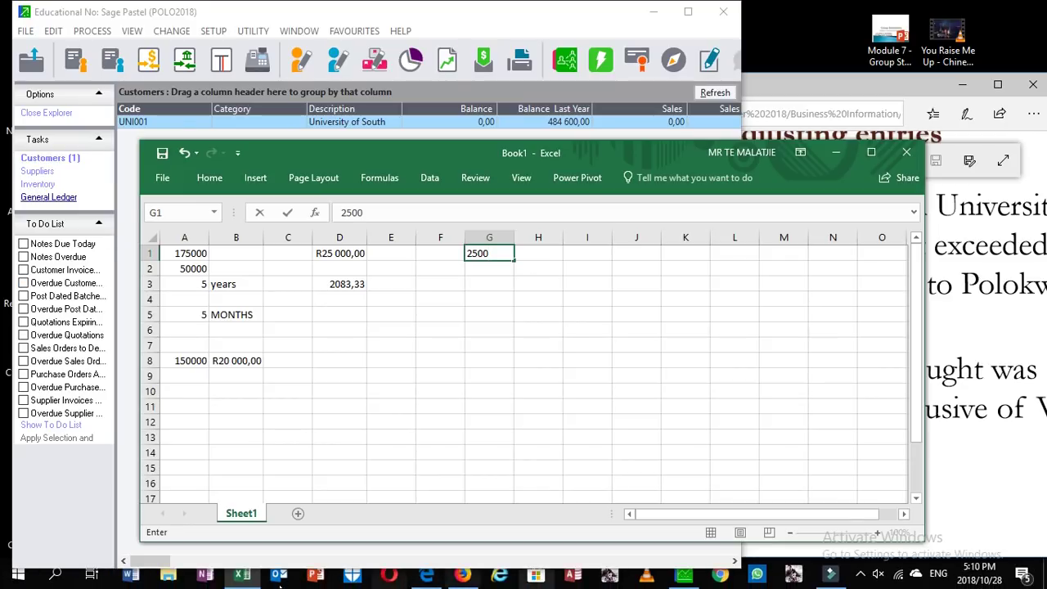
left_click(12, 579)
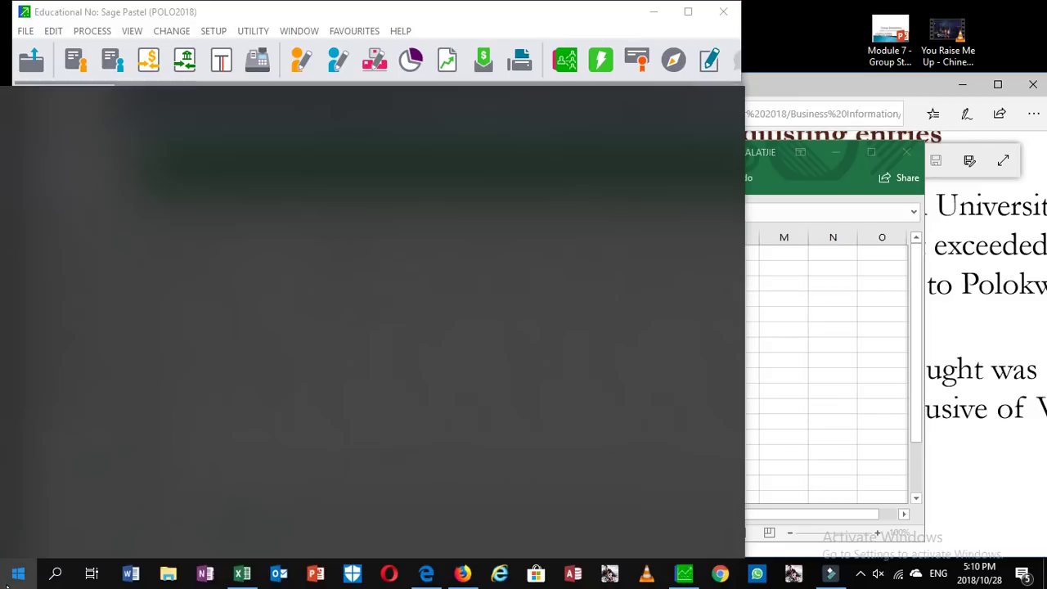
type("c")
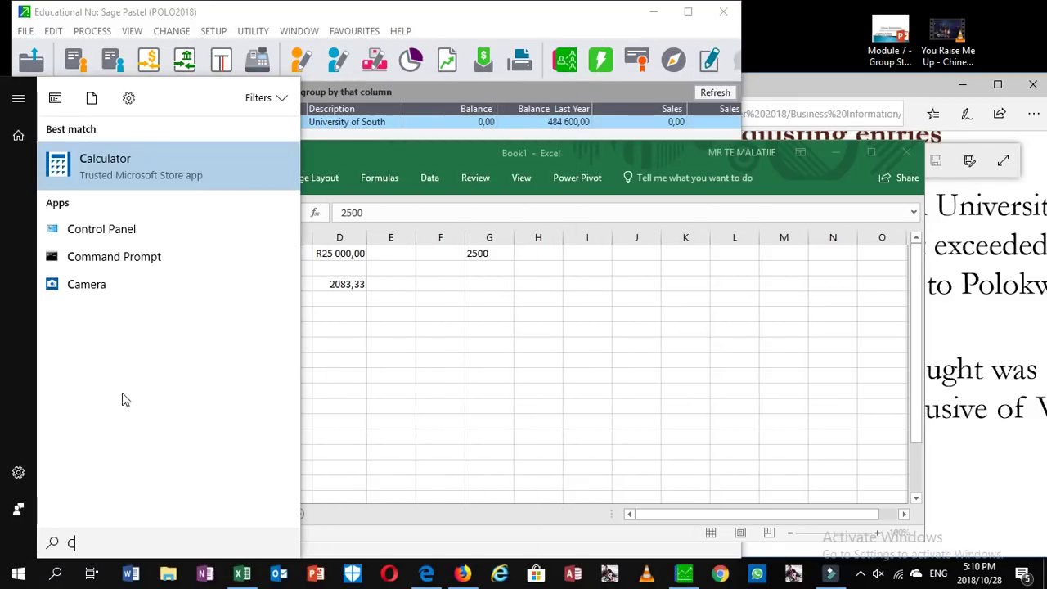
left_click(138, 165)
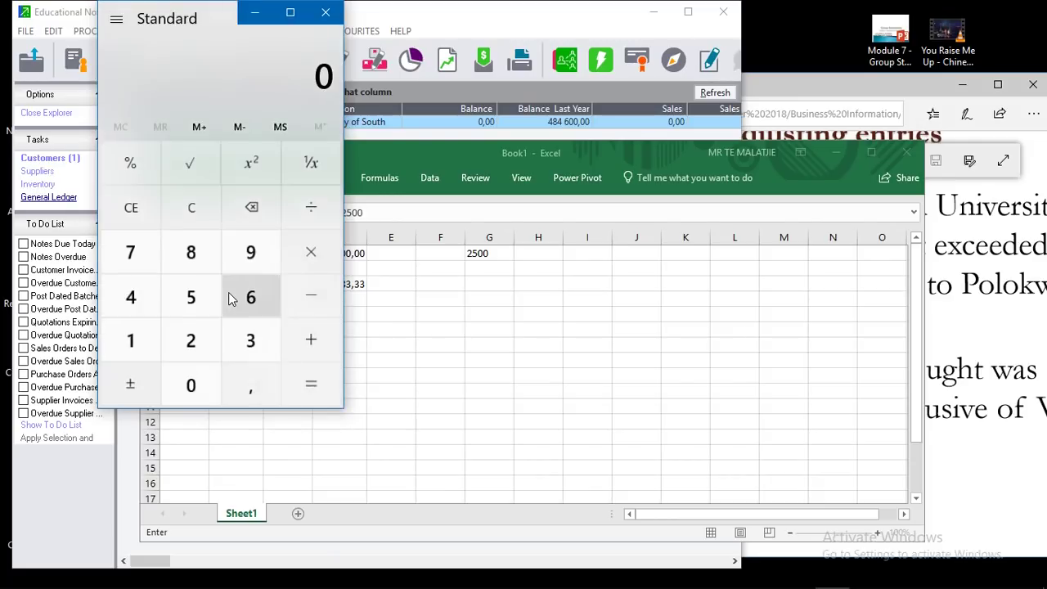
type("200000")
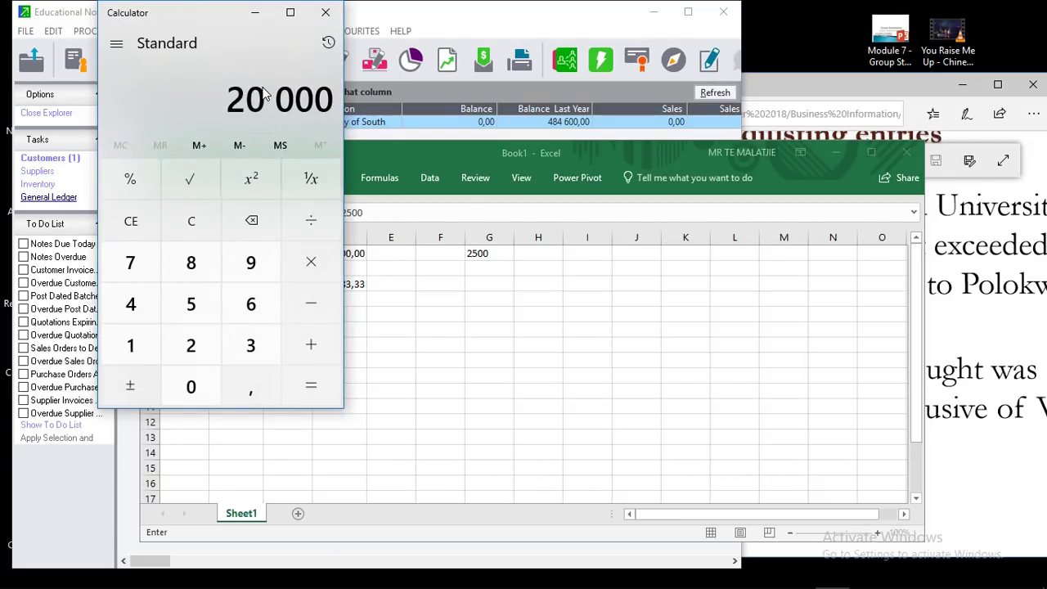
key("slash")
type("12")
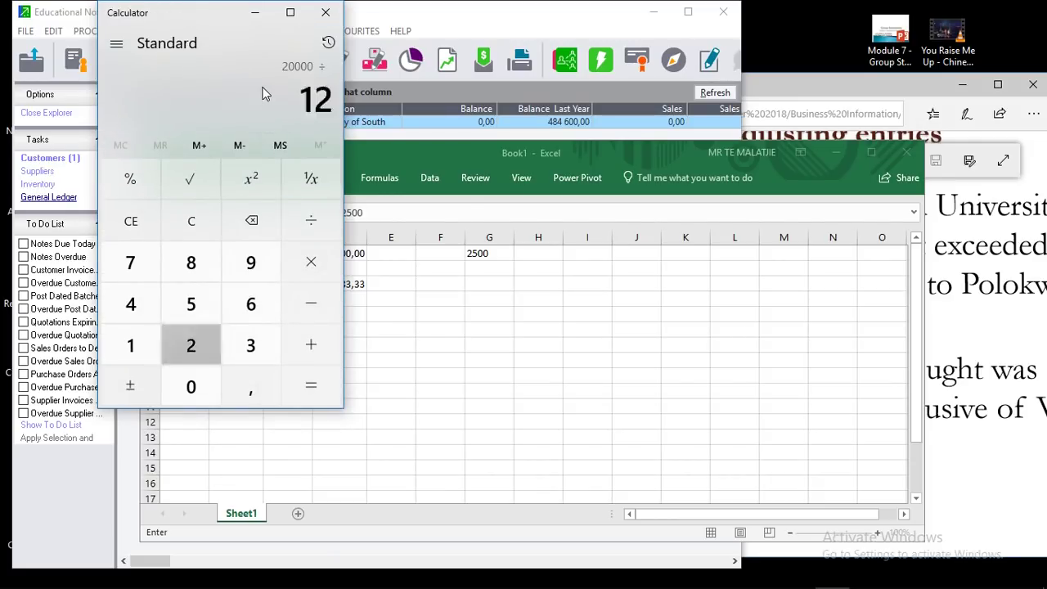
key("Return")
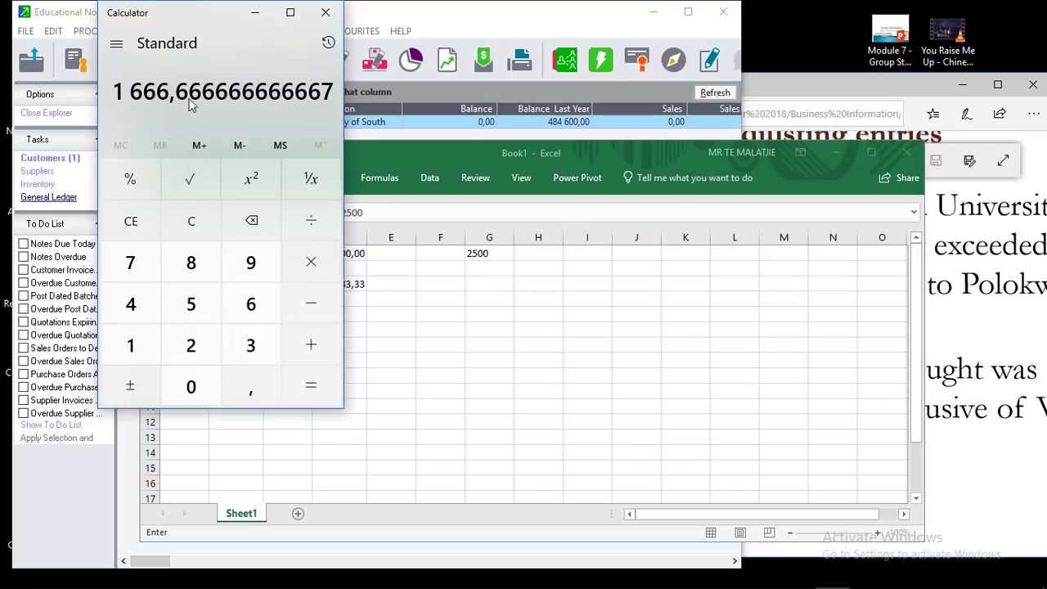
Minimise the Calculator and enter the corrected monthly depreciation of 1666,66 in cell D7 of the workbook.
left_click(257, 16)
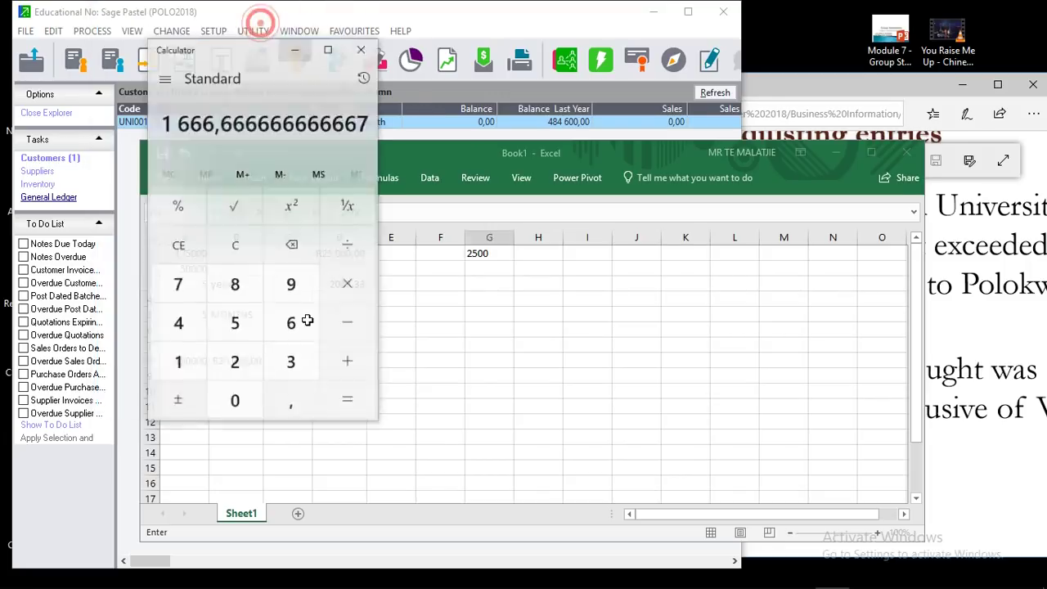
left_click(341, 341)
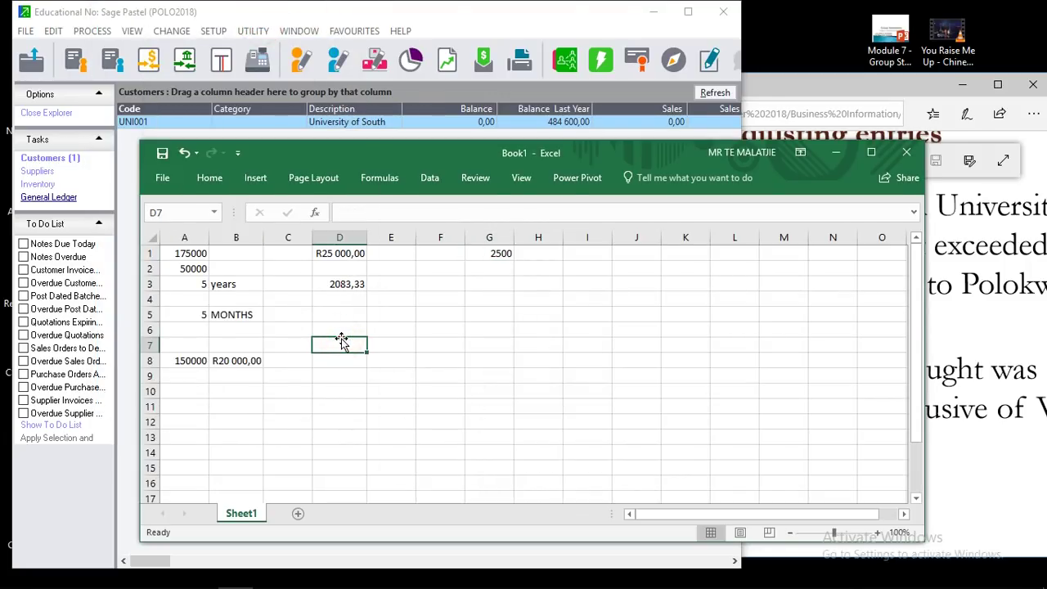
type("166")
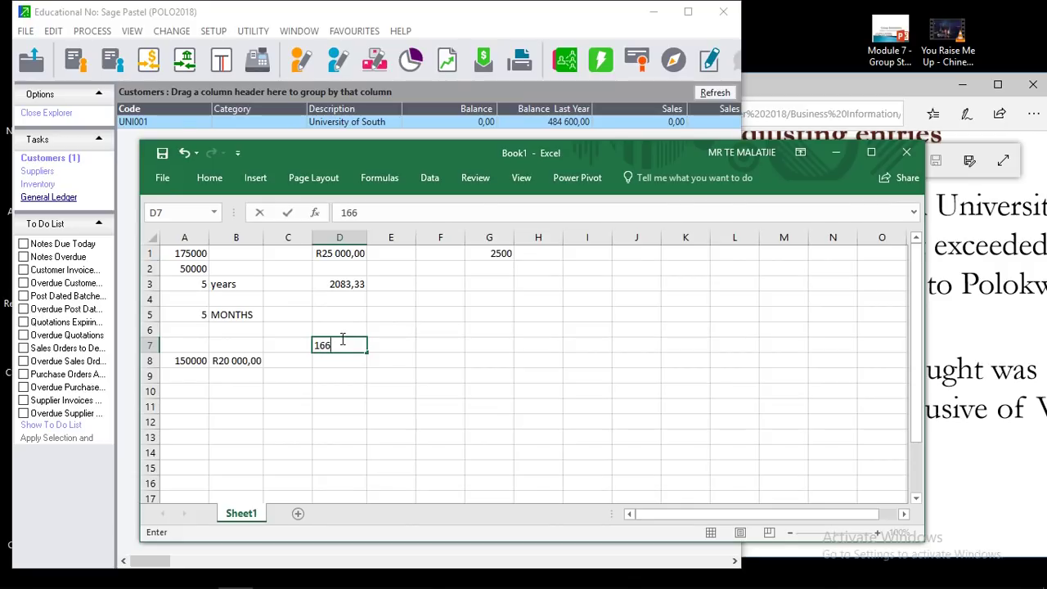
type("6,66")
left_click(373, 347)
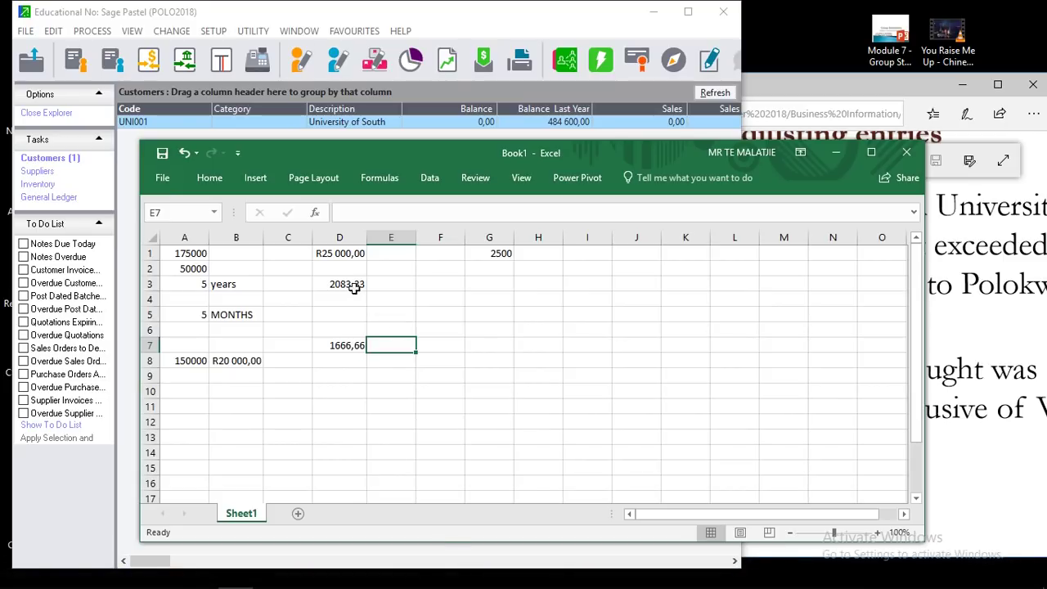
Bring back the Calculator and subtract the corrected monthly depreciation from the original one as 2083,33 − 1666,66.
left_click(426, 314)
mouse_move(343, 585)
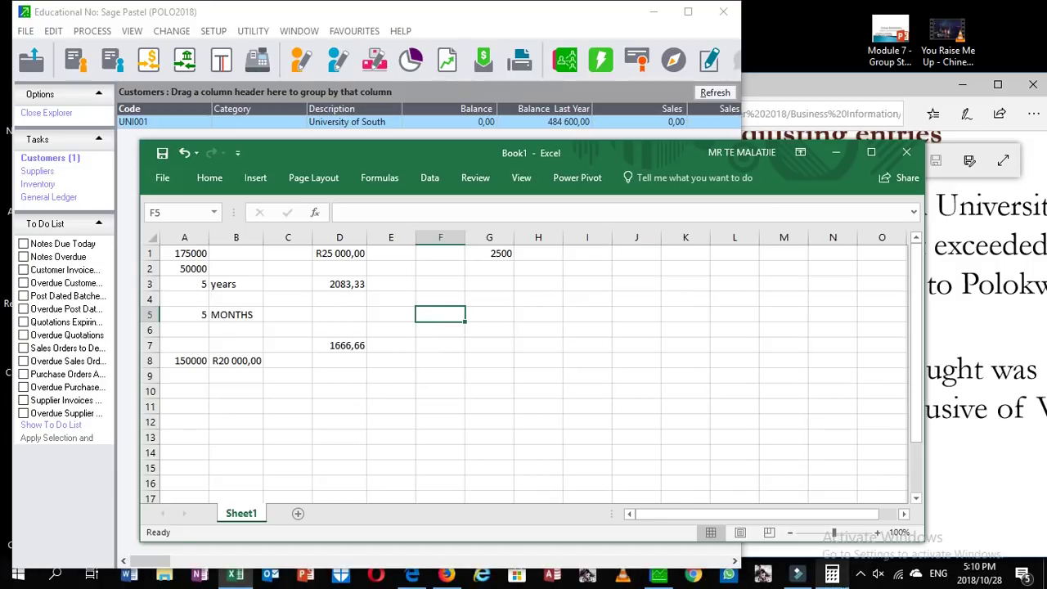
left_click(830, 575)
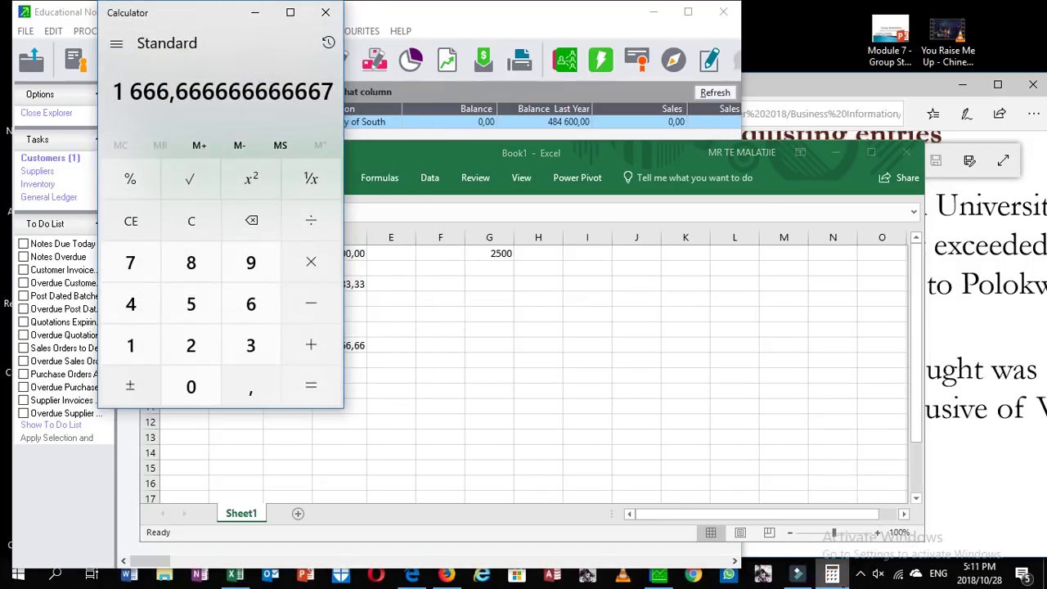
type("2 083,33")
key("minus")
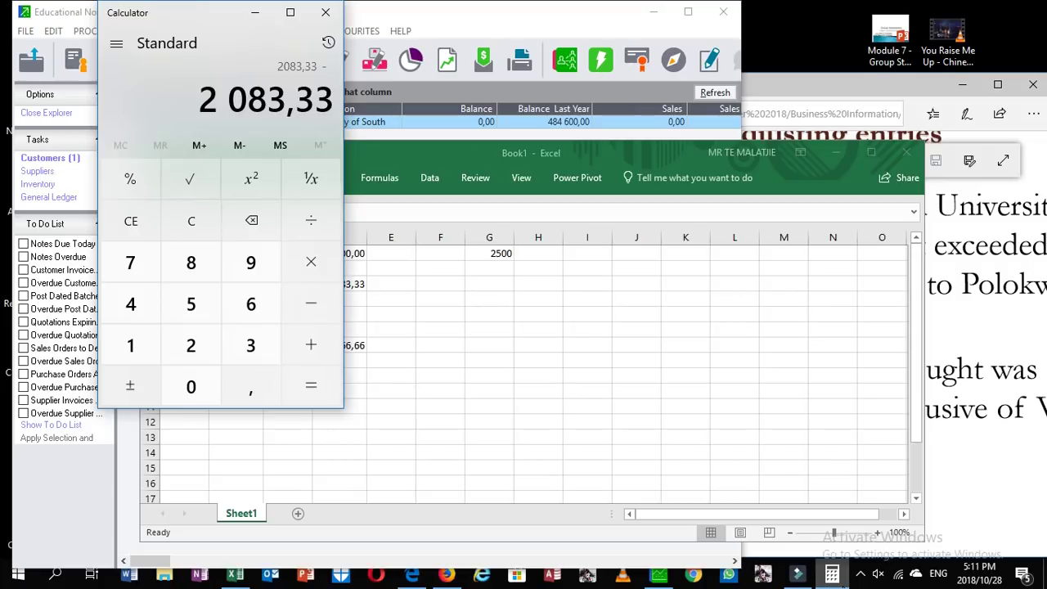
type("1 666,66")
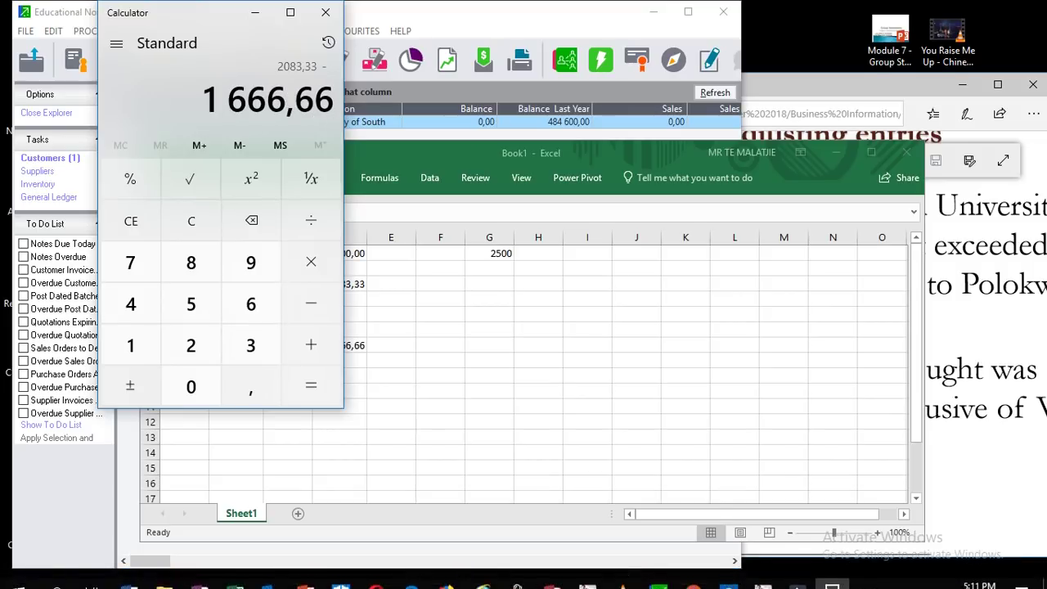
key("Return")
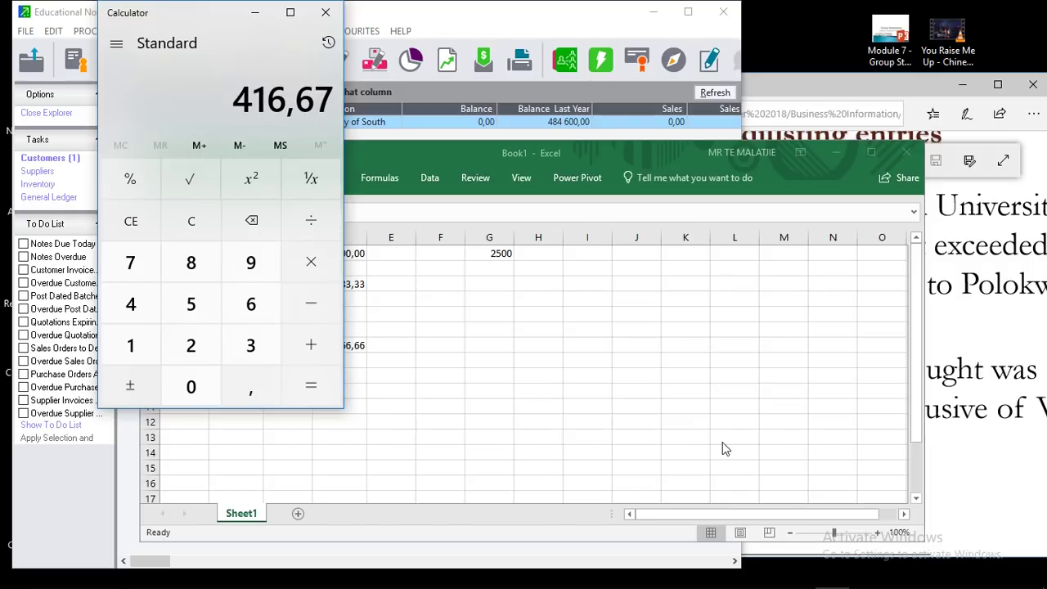
Enter the monthly depreciation difference of 416,67 in cell F5 of the Excel workbook.
left_click(425, 312)
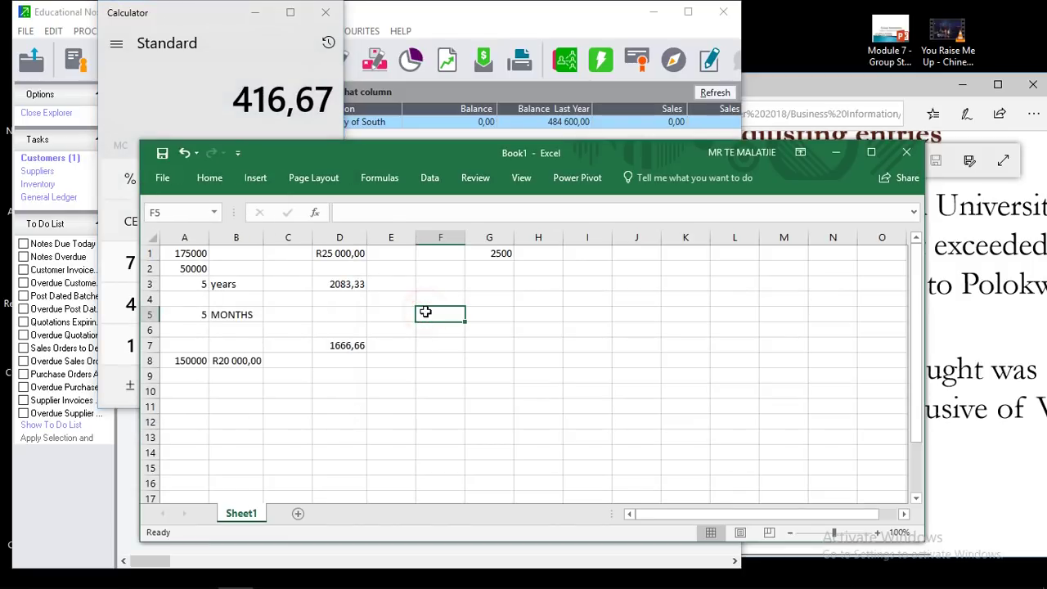
type("4")
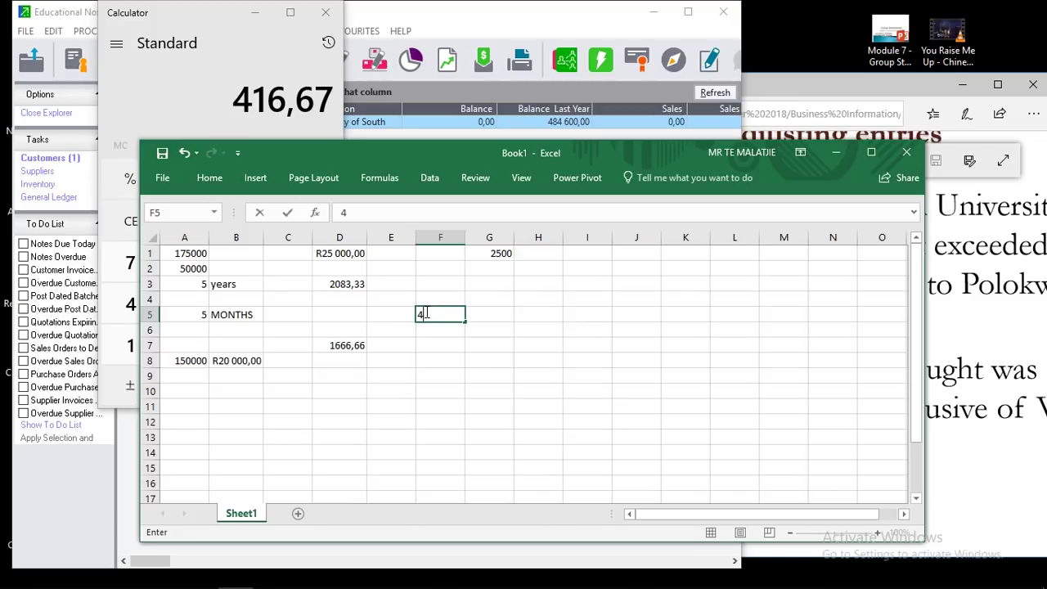
type("16,")
type("16")
type("67")
key("Return")
left_click(461, 362)
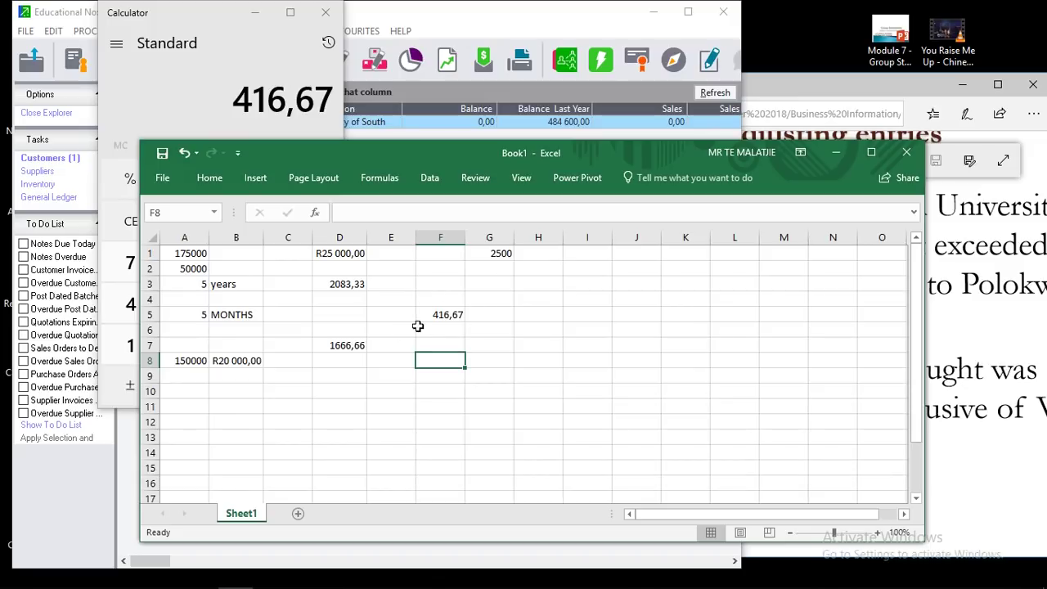
Close the Calculator, minimise the Excel workbook and open journal processing in a maximised Sage Pastel window.
left_click(326, 13)
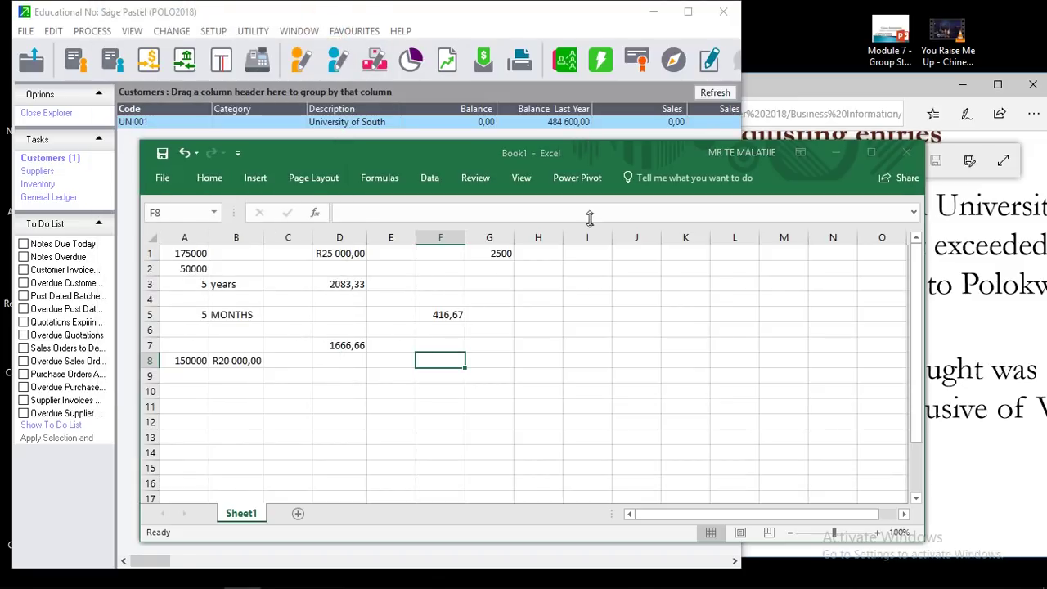
left_click(868, 155)
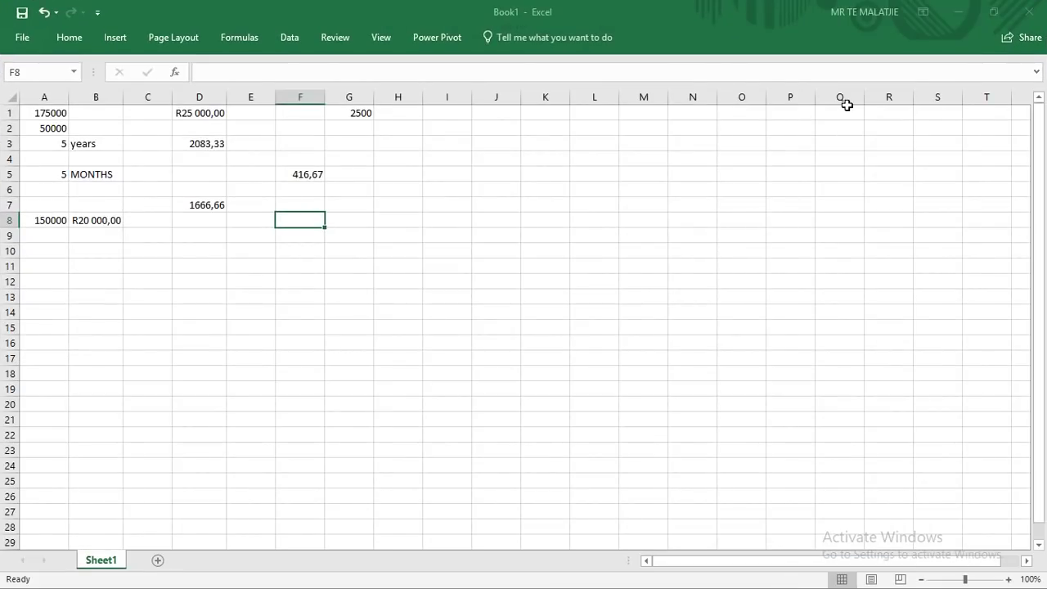
left_click(958, 11)
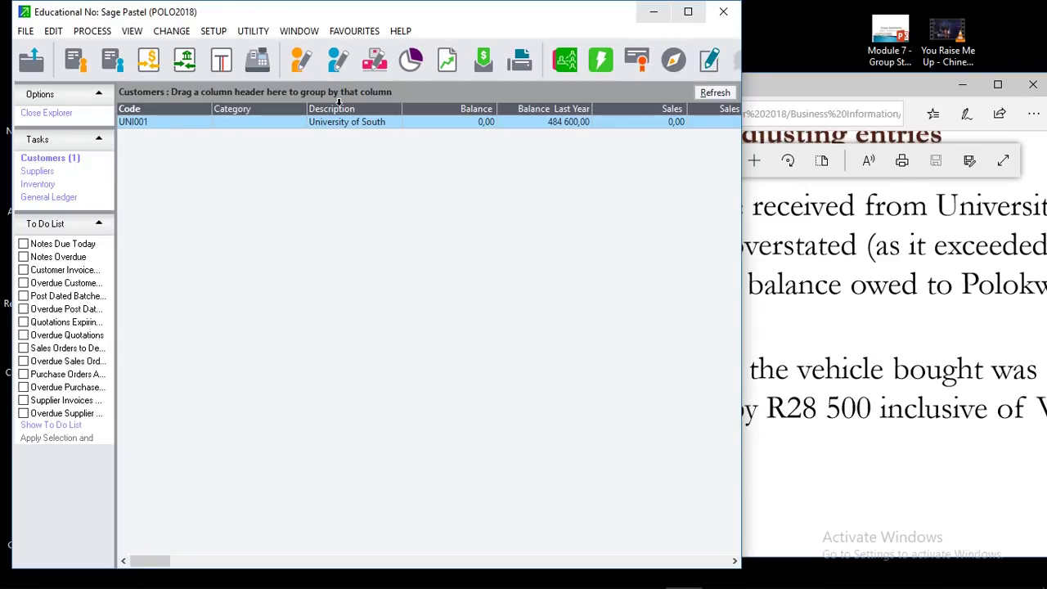
left_click(687, 12)
left_click(79, 25)
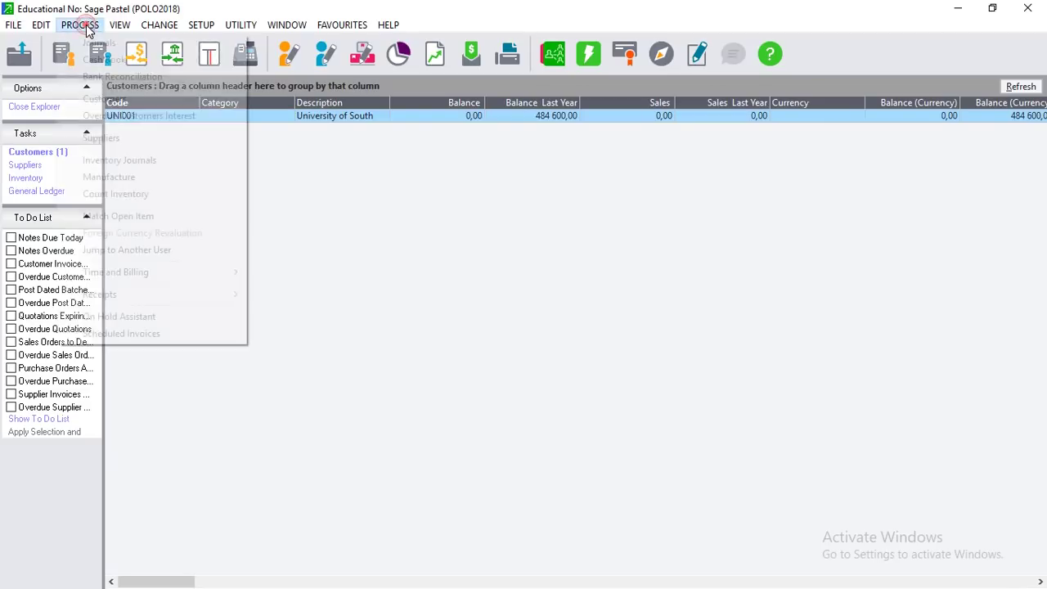
left_click(99, 45)
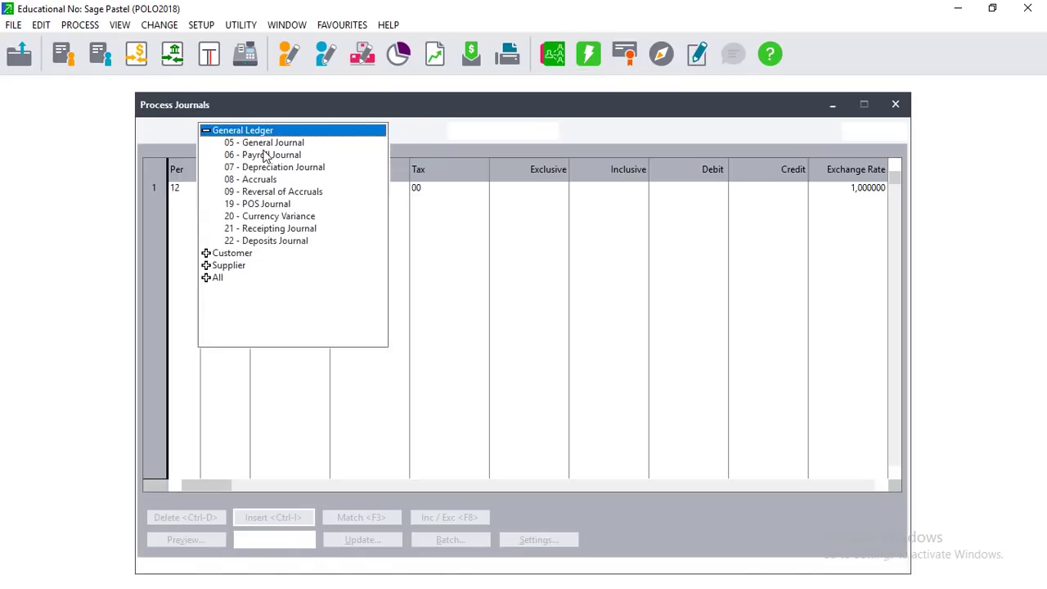
Switch to the adjustments PDF and review the Example 1 adjusting entries, including motor vehicle depreciation, in full screen.
left_click(994, 7)
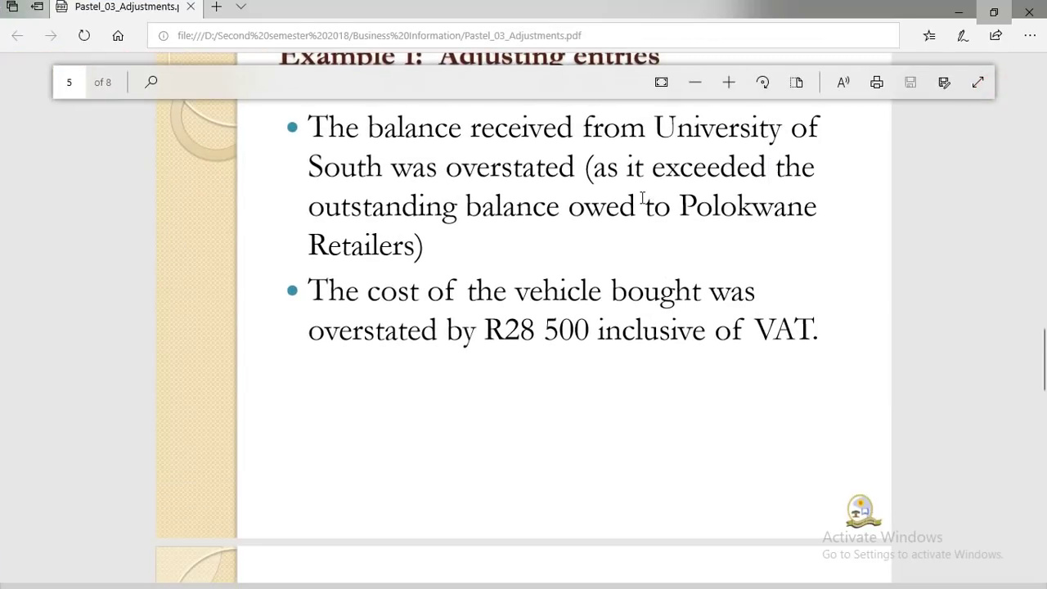
key("F11")
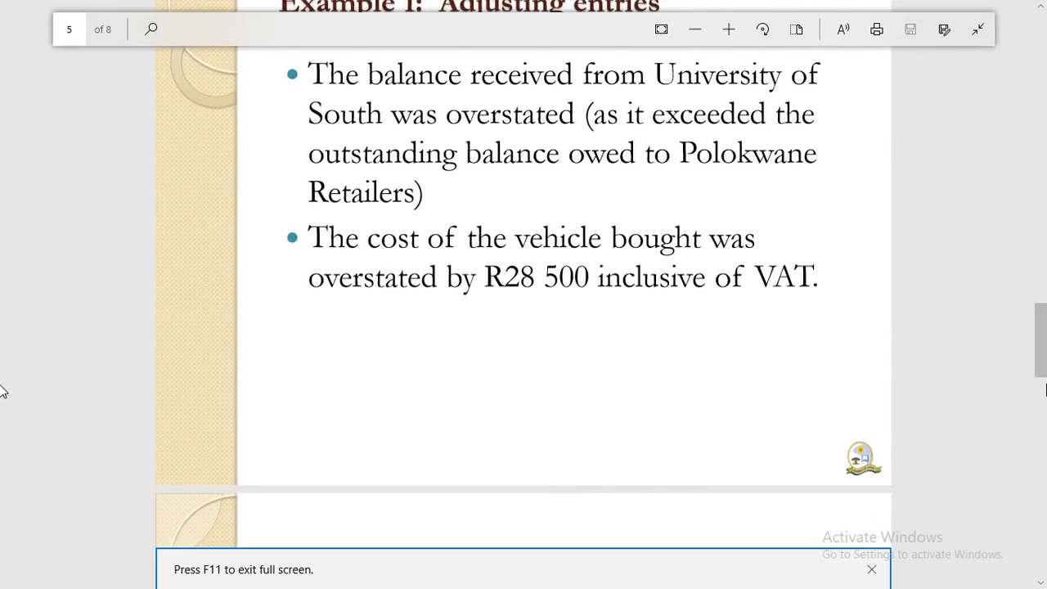
scroll(3, 367, "up", 6)
scroll(2, 301, "up", 2)
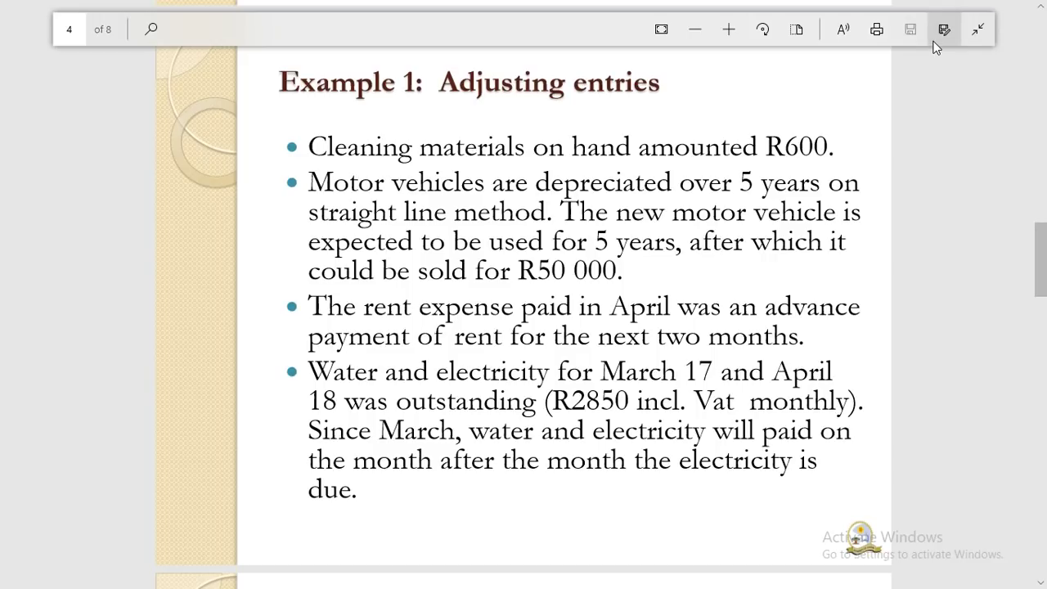
left_click(937, 125)
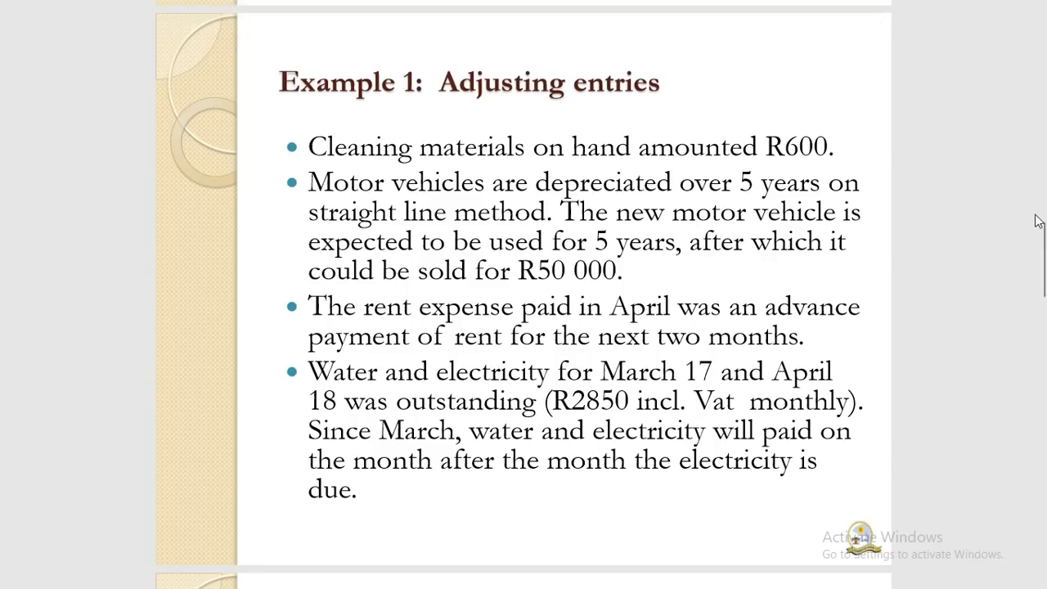
Return to Sage Pastel, maximise it and choose 05 - General Journal as the journal entry type.
mouse_move(703, 582)
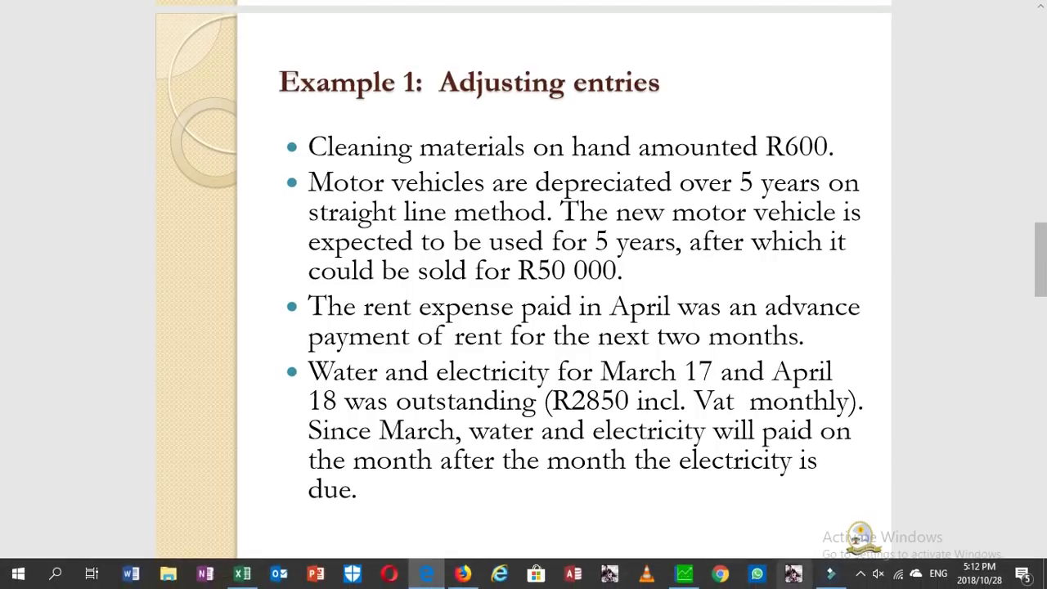
left_click(689, 577)
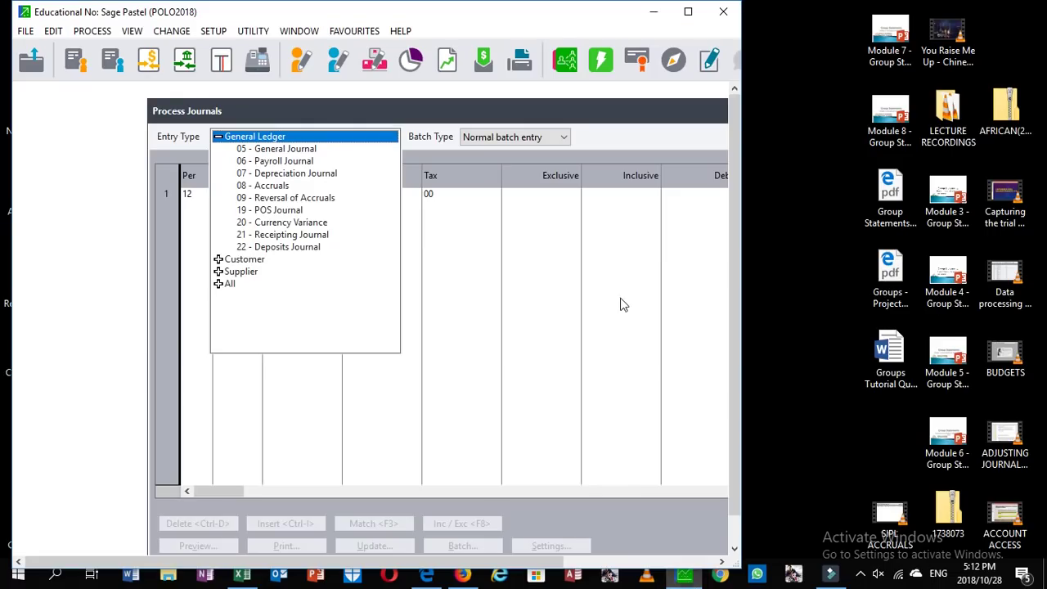
left_click(687, 14)
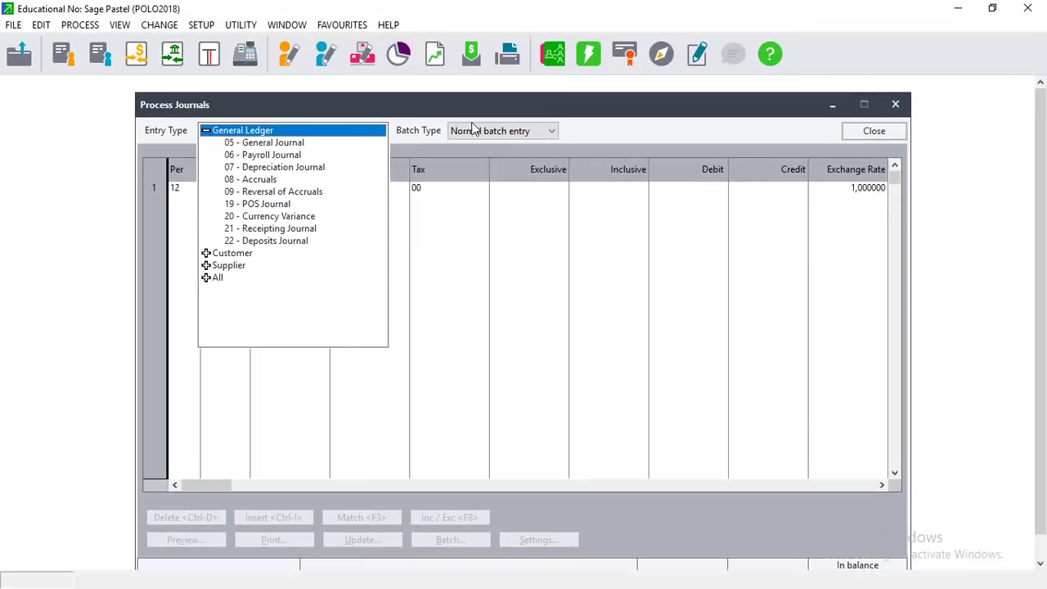
left_click(292, 142)
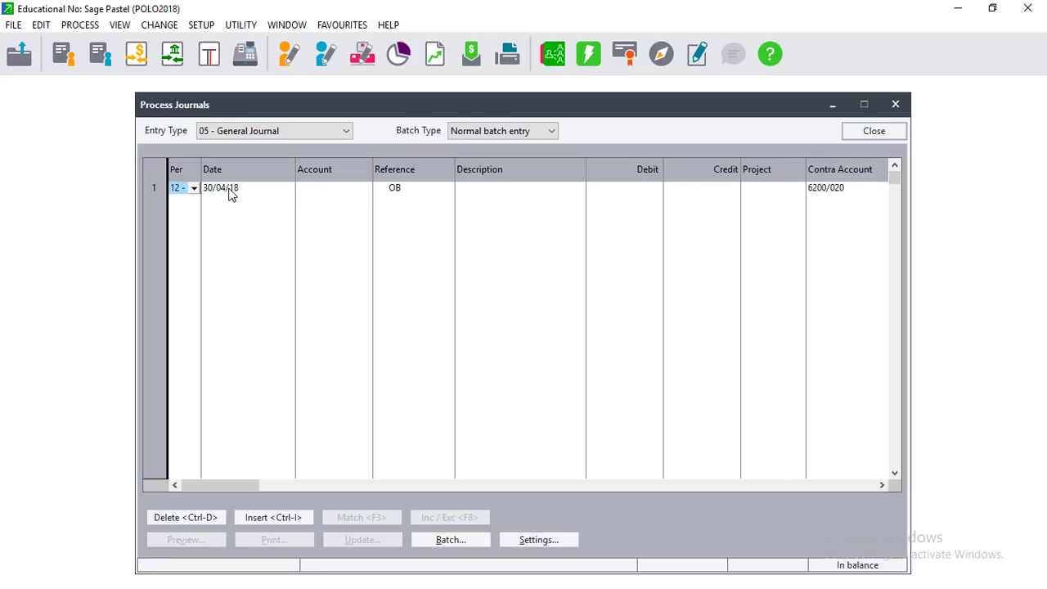
Look up the Depreciation account 3450/000 for the first journal line, keeping the OB reference and leaving the description blank.
left_click(231, 194)
key("Tab")
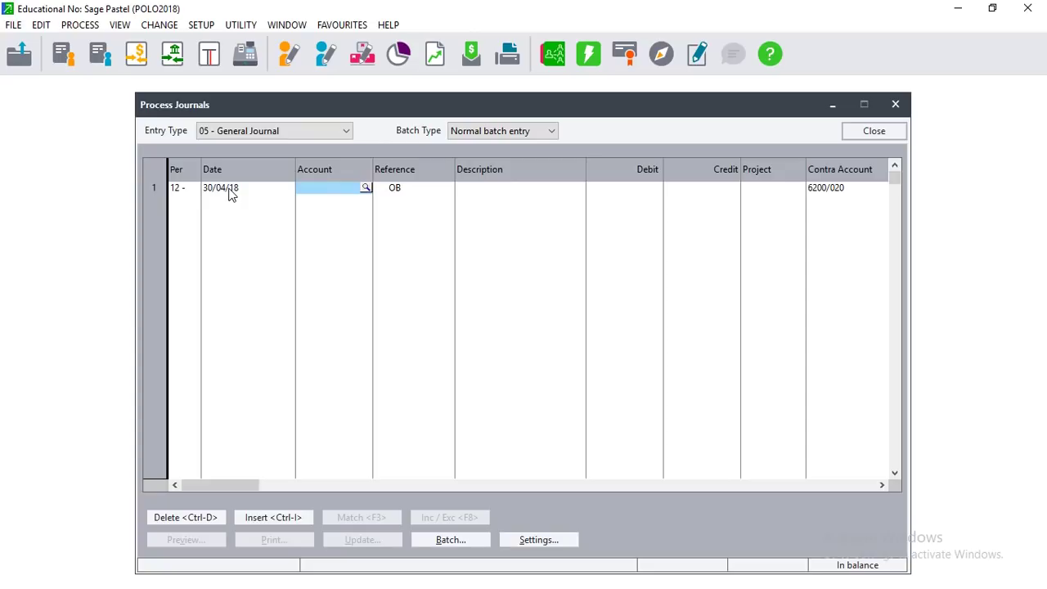
left_click(366, 188)
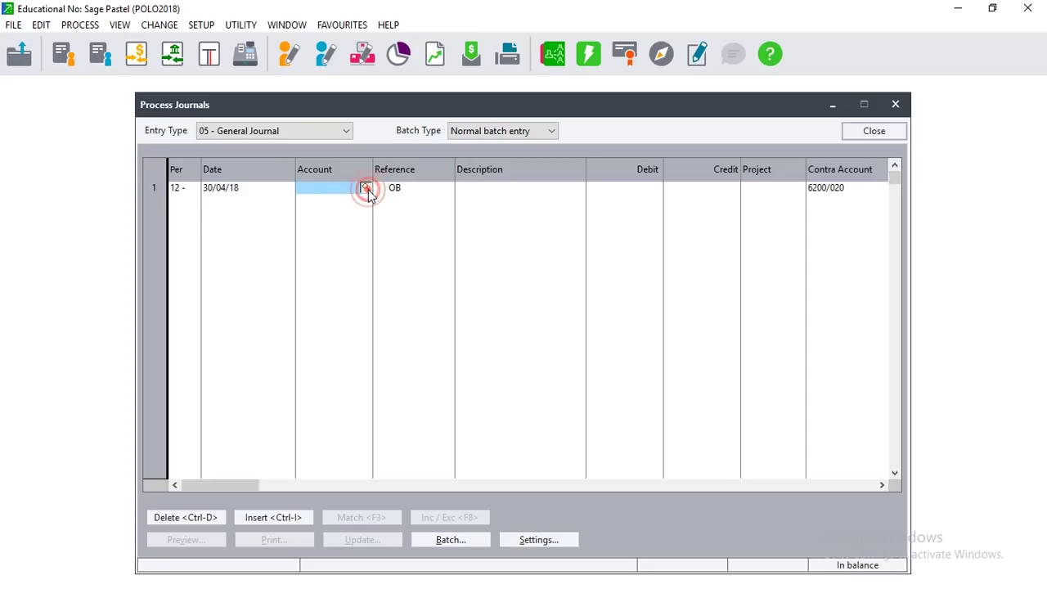
type("d")
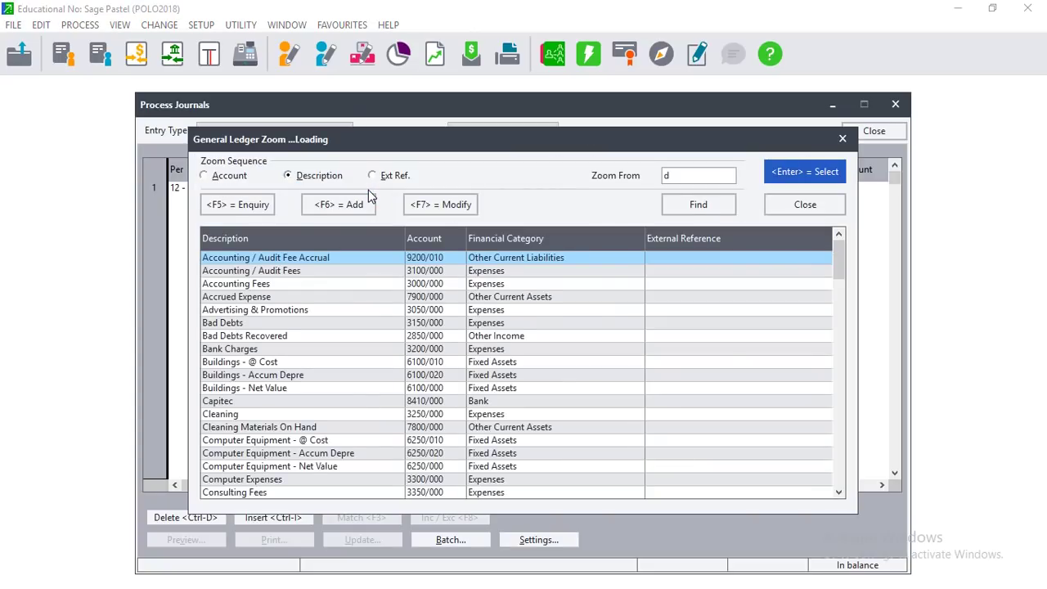
type("epec")
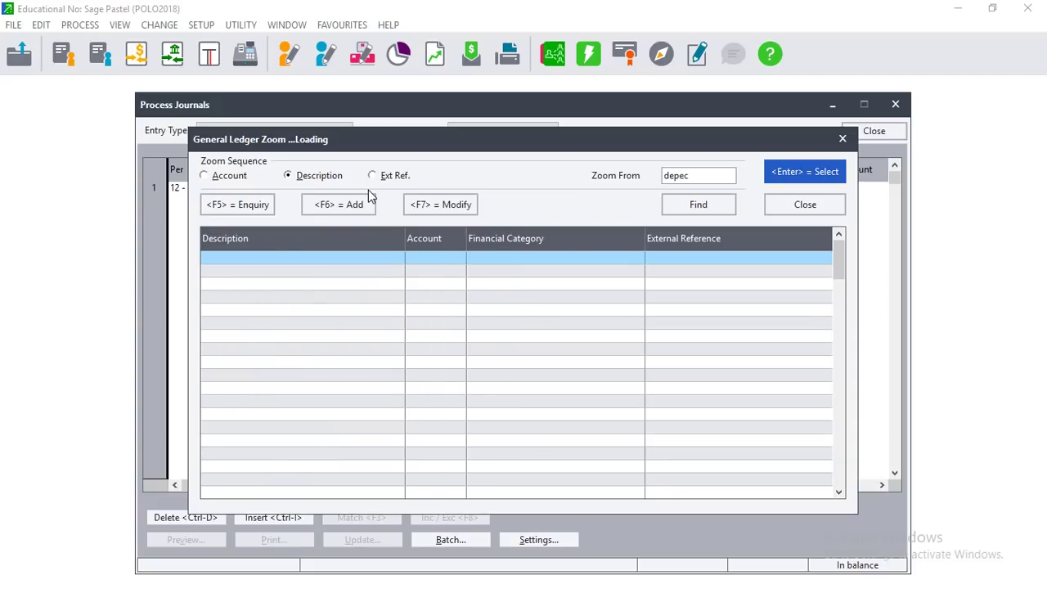
type("iatio")
key("Return")
key("Return")
key("Return")
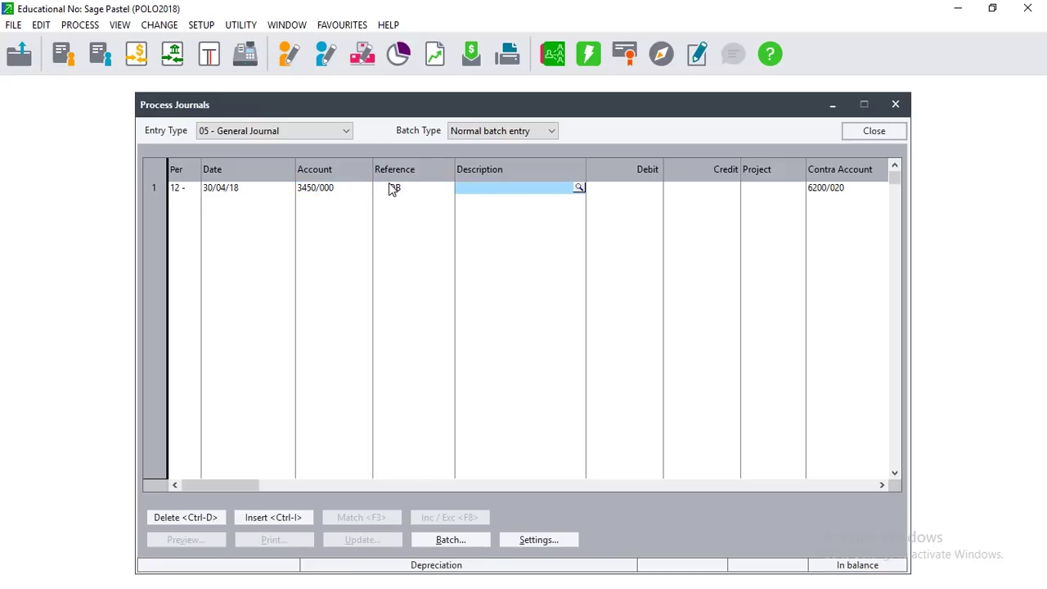
key("Return")
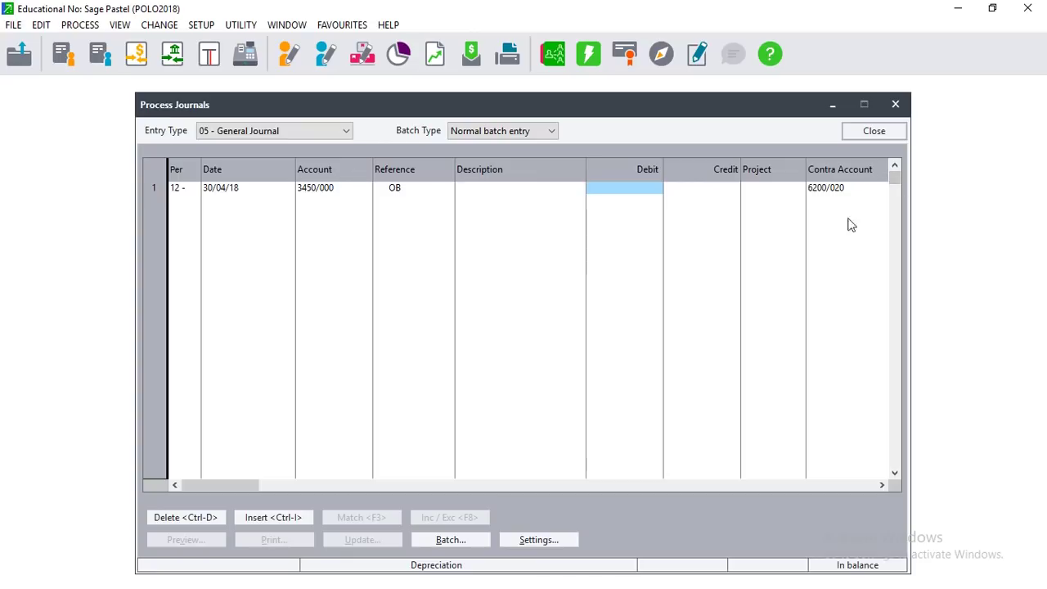
Check the monthly depreciation difference in the Excel workbook and return to the Sage Pastel journal.
left_click(867, 171)
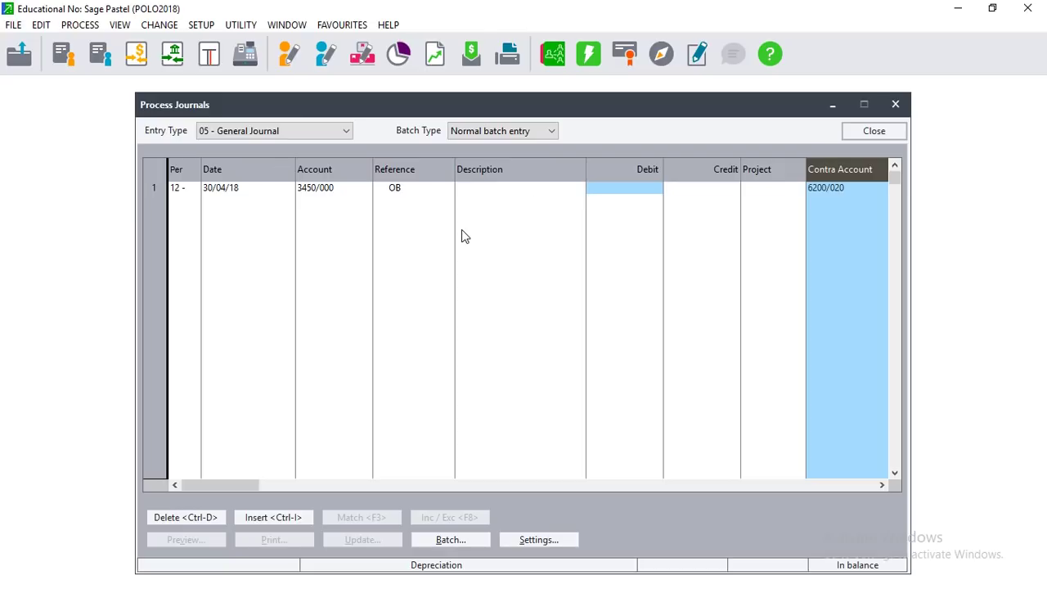
left_click(670, 191)
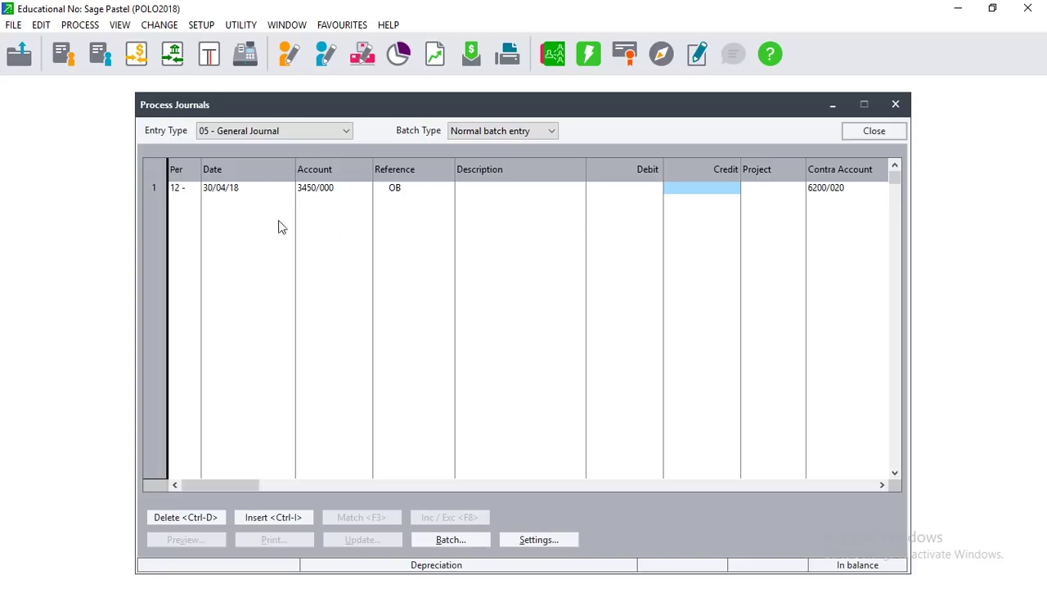
left_click(712, 191)
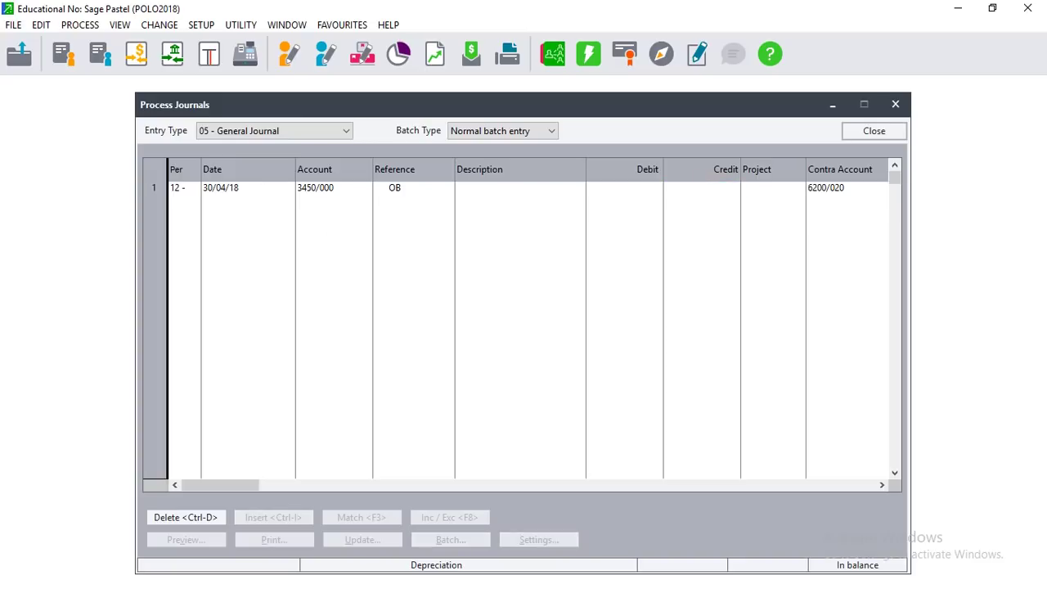
left_click(991, 8)
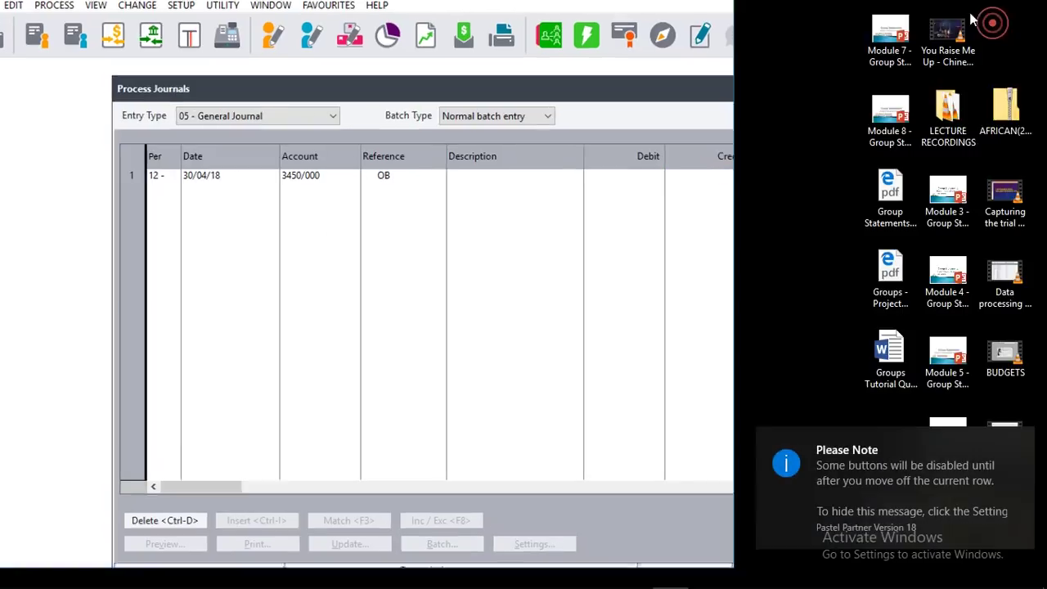
left_click(238, 577)
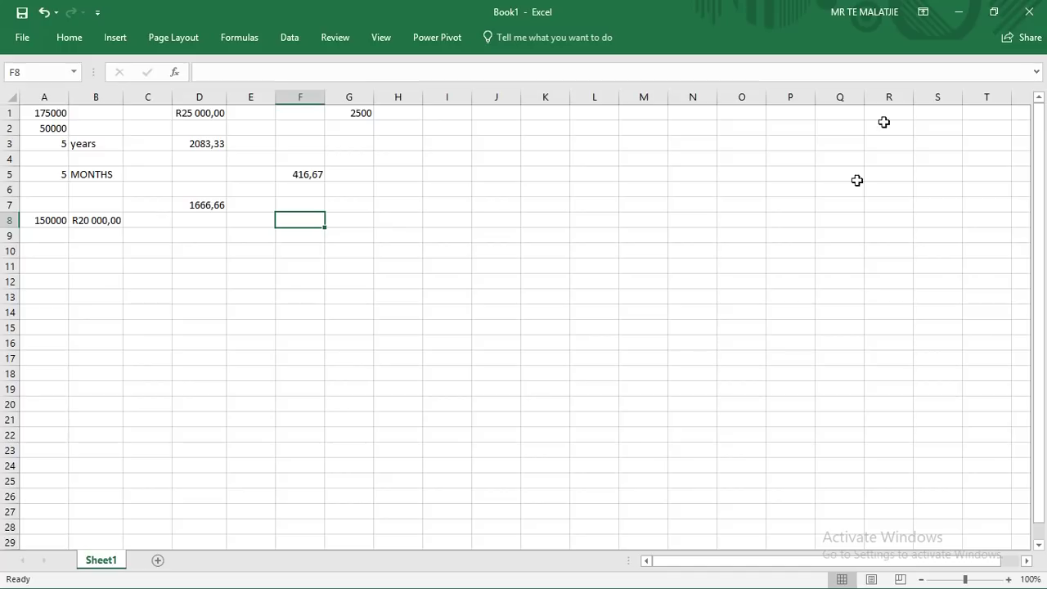
left_click(994, 11)
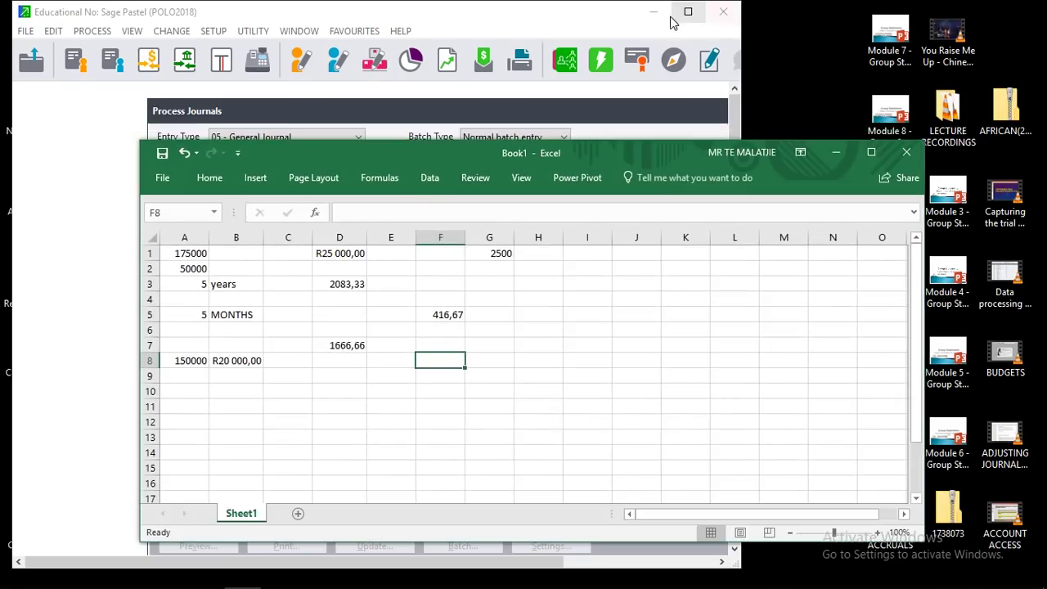
left_click(688, 12)
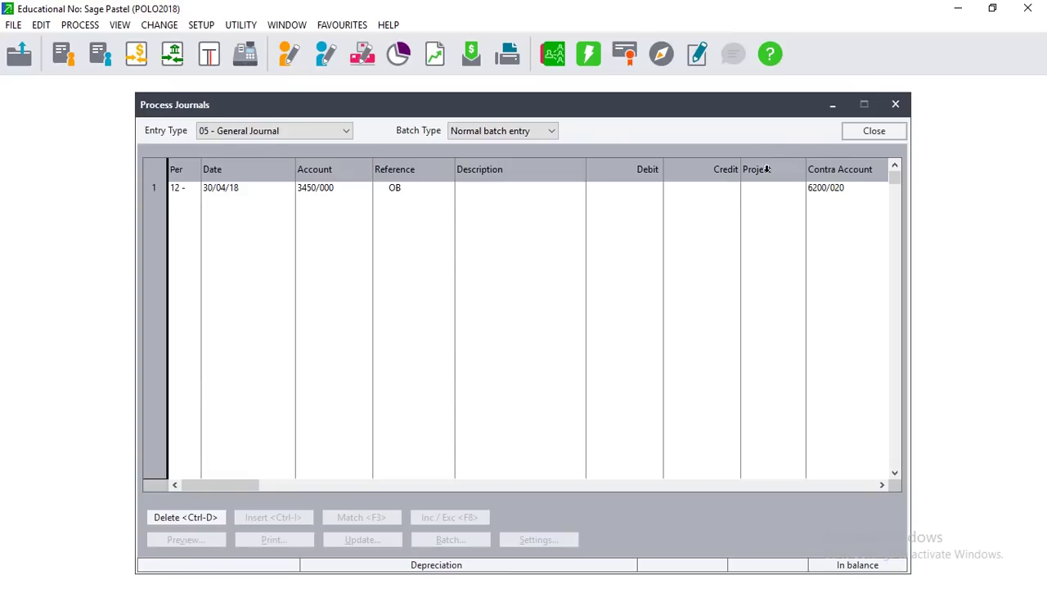
Enter a credit of 416,67 on the Depreciation journal line.
left_click(702, 187)
left_click(705, 186)
left_click(675, 190)
left_click(350, 193)
key("Tab")
key("Tab")
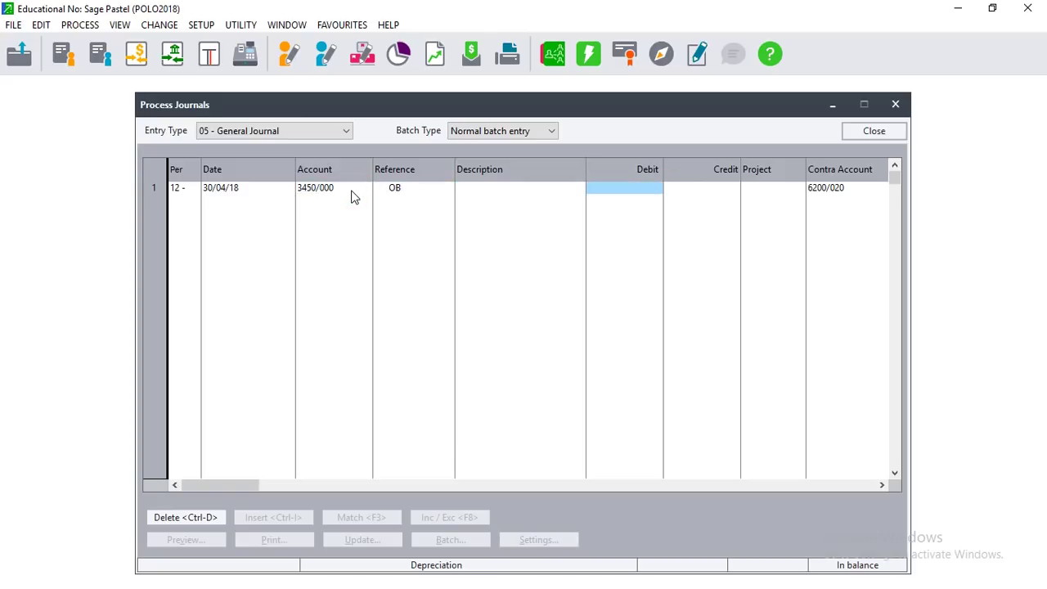
key("Tab")
type("416")
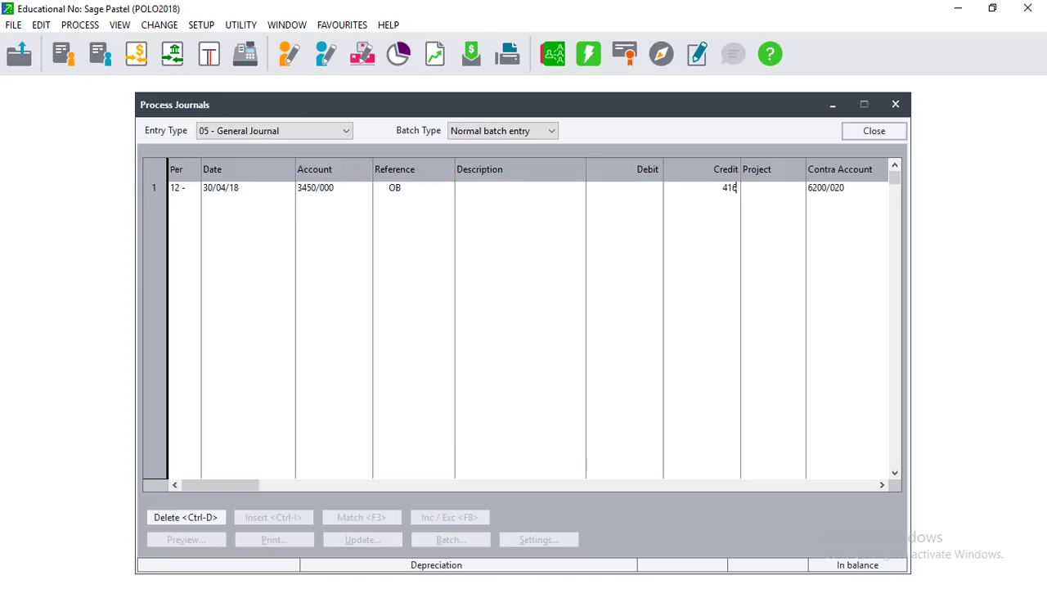
type("67")
key("BackSpace")
type(",67")
key("Tab")
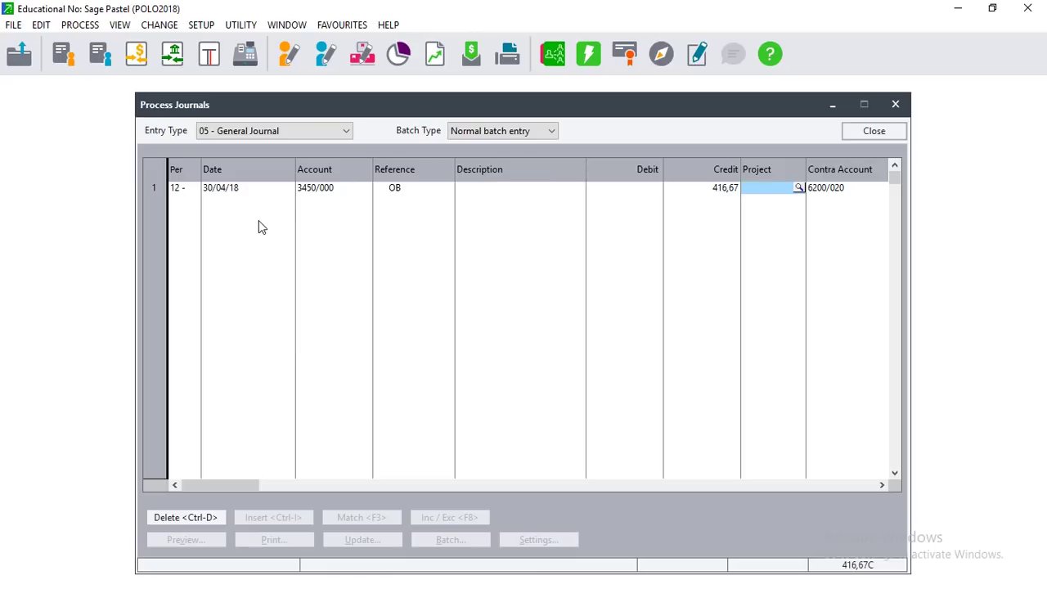
Change the journal line's period to 08, December (01/12/17 - 31/12/17).
left_click(185, 189)
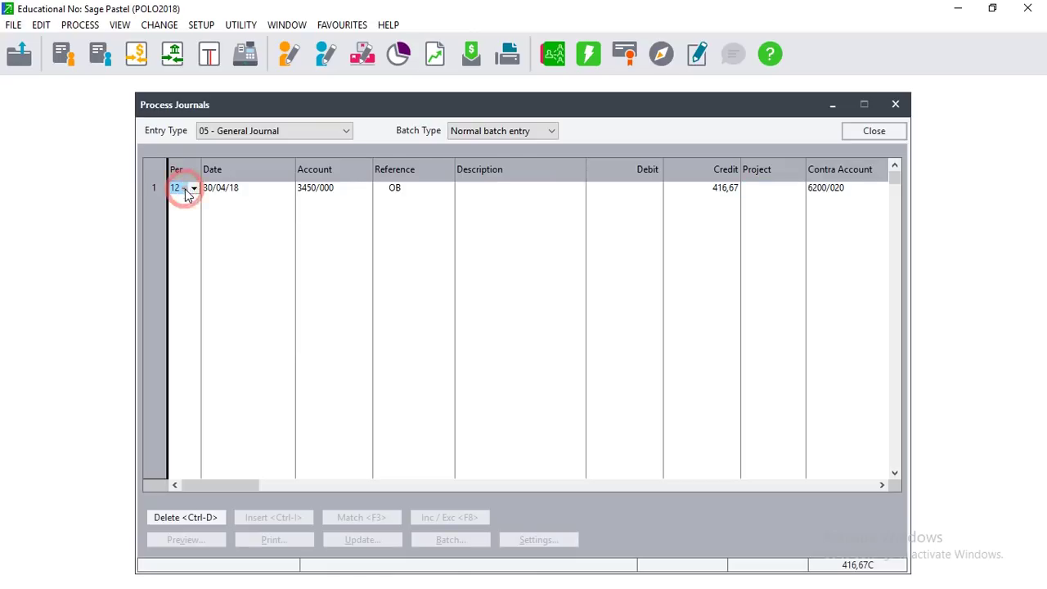
left_click(194, 188)
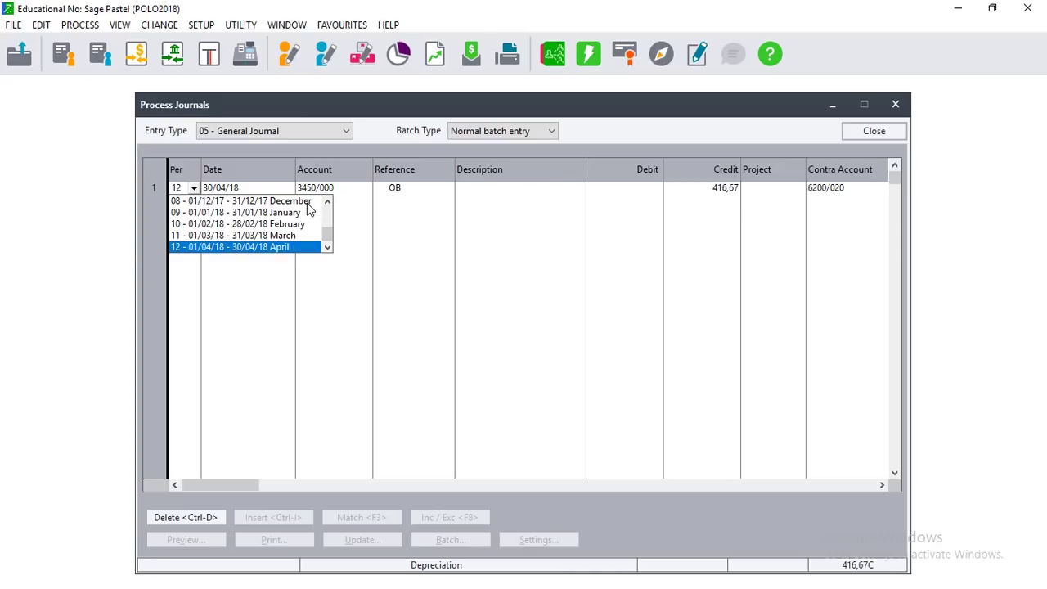
left_click(307, 202)
Look up and select Motor Vehicles - Accum Depre (6200/020) as the contra account of the Depreciation line.
key("Tab")
key("Tab")
key("Tab")
key("Tab")
key("Tab")
key("Tab")
key("Tab")
key("Tab")
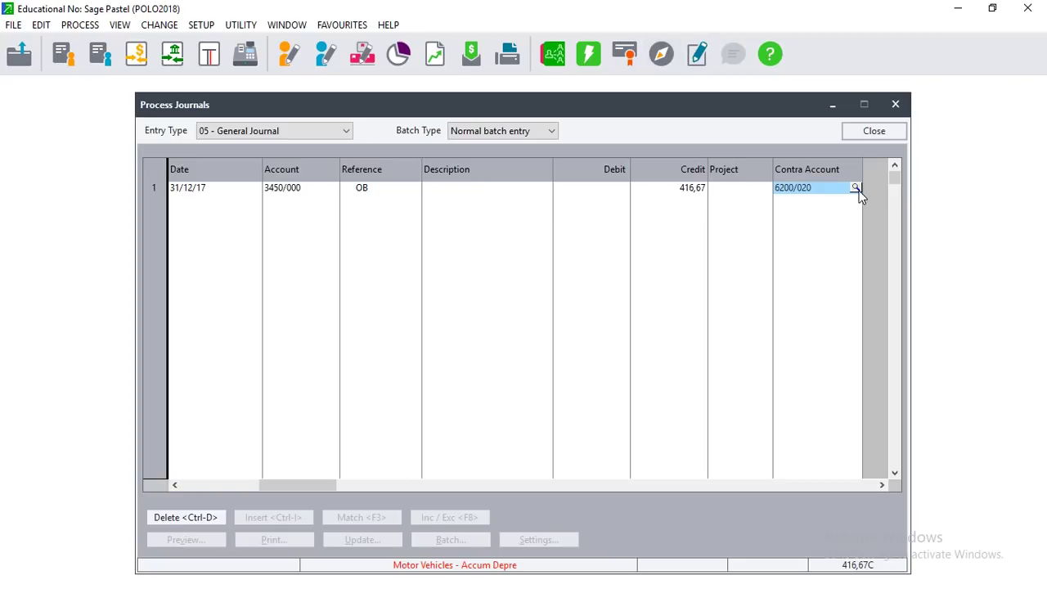
left_click(856, 188)
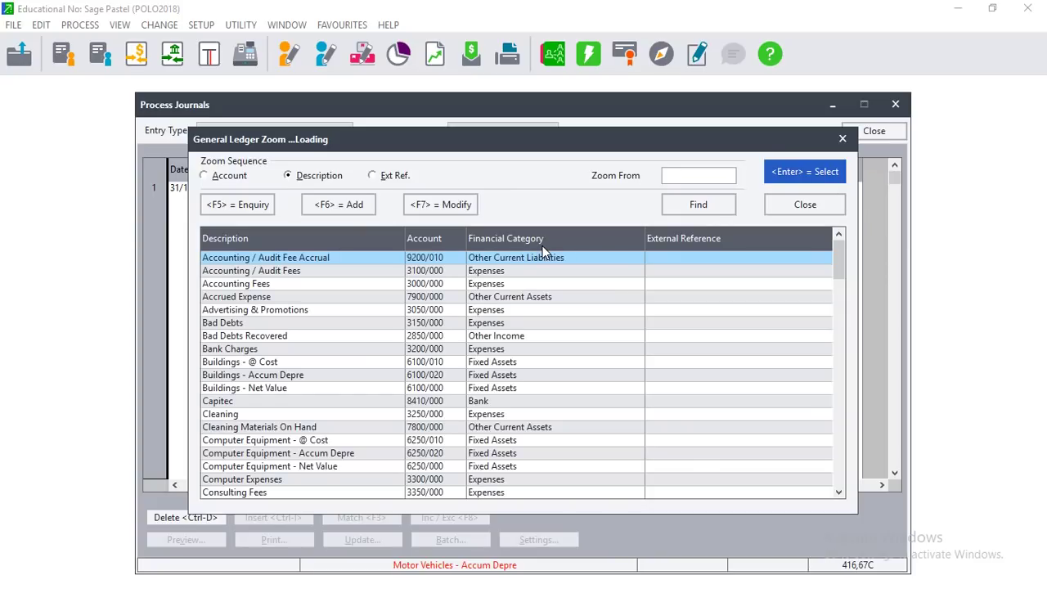
type("motor")
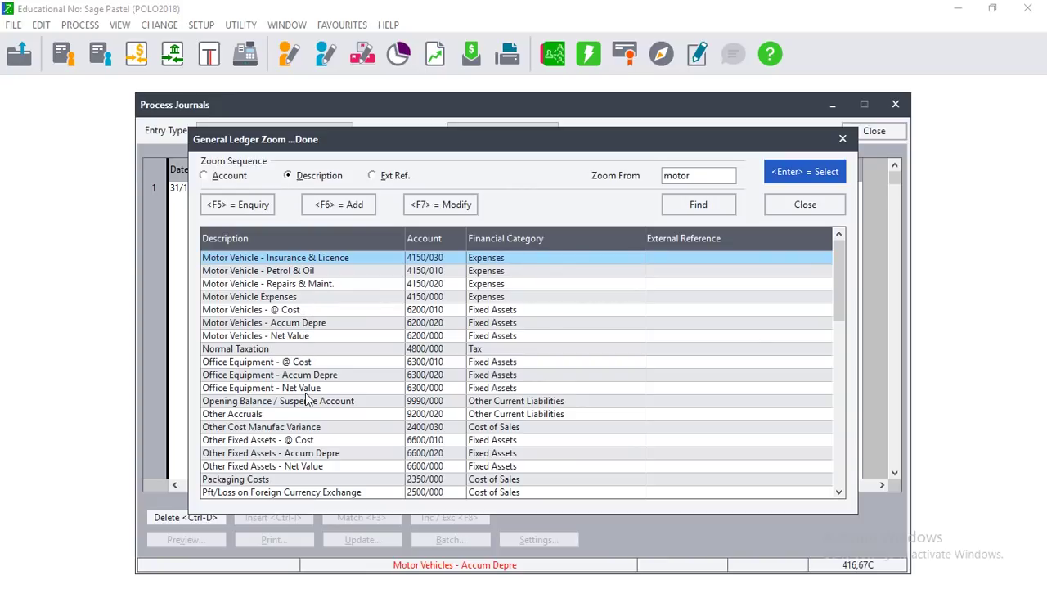
left_click(299, 323)
double_click(299, 324)
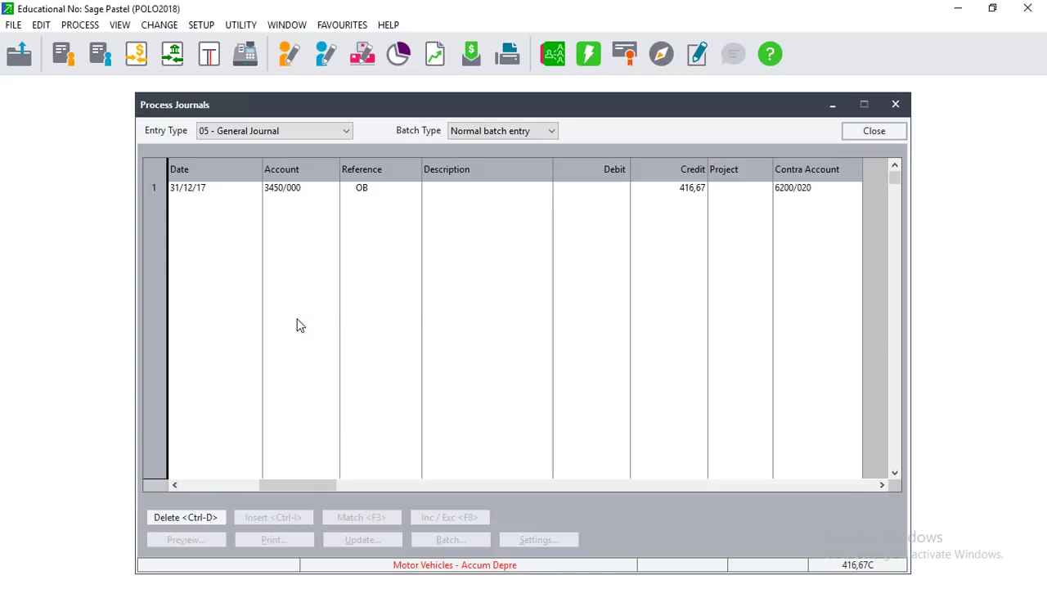
Complete the December journal line and set the batch's default contra account to Motor Vehicles - Accum Depre (6200/020).
key("Return")
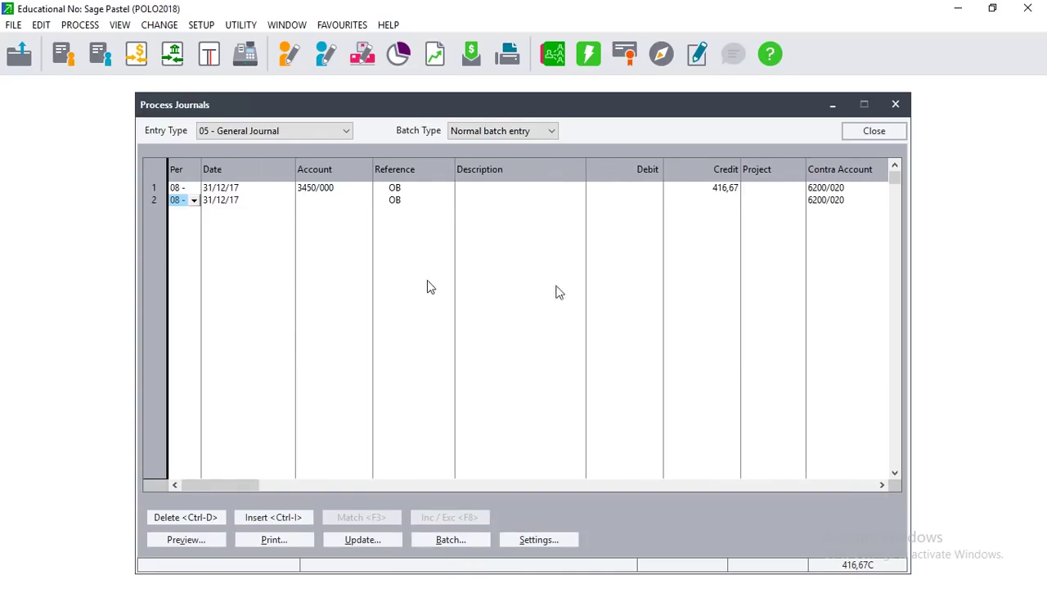
left_click(538, 539)
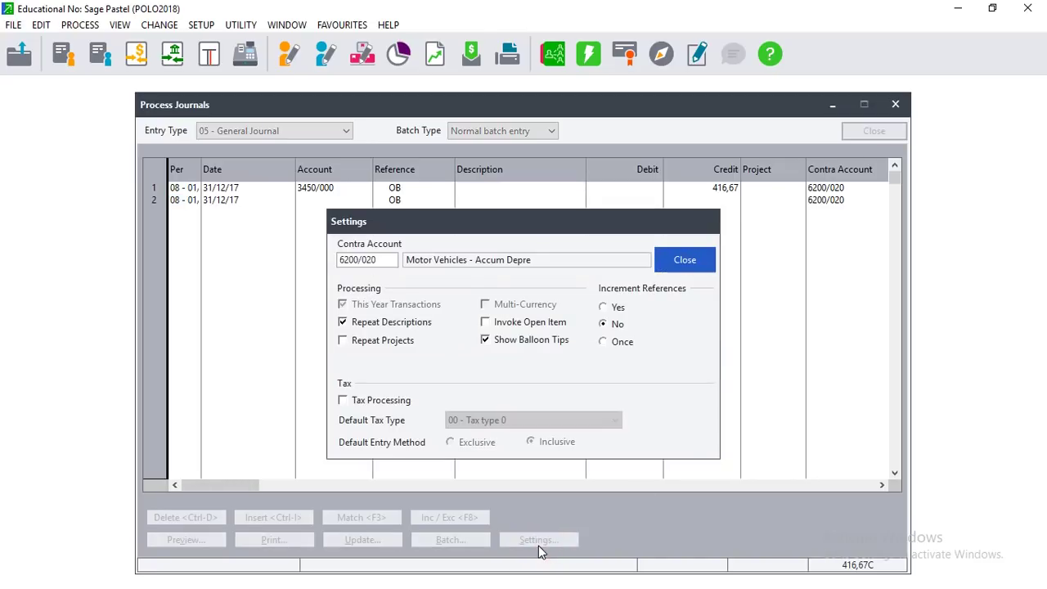
left_click(390, 260)
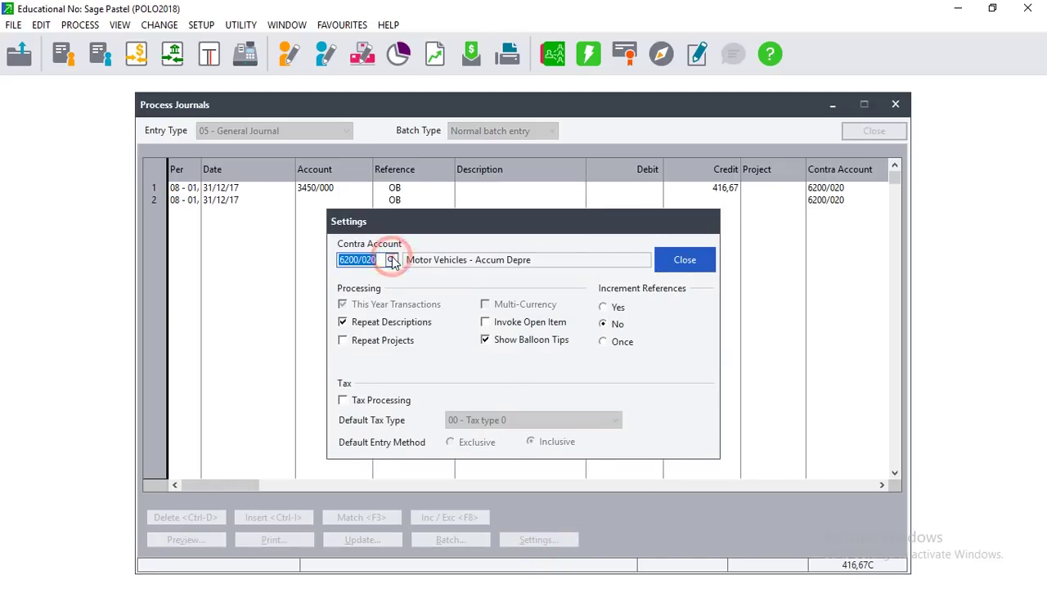
left_click(390, 260)
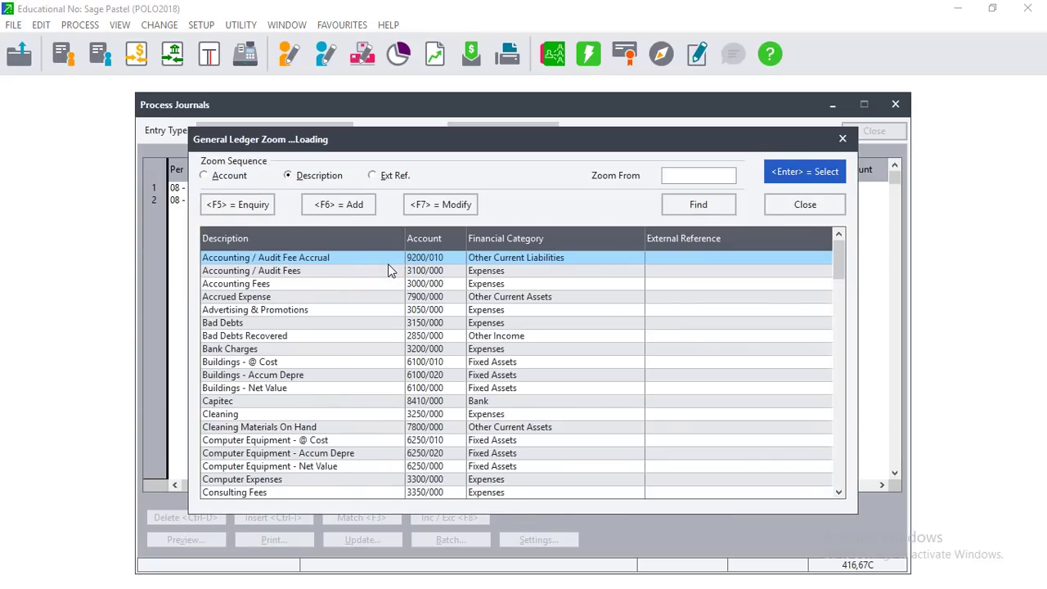
type("motoe")
key("BackSpace")
type("r")
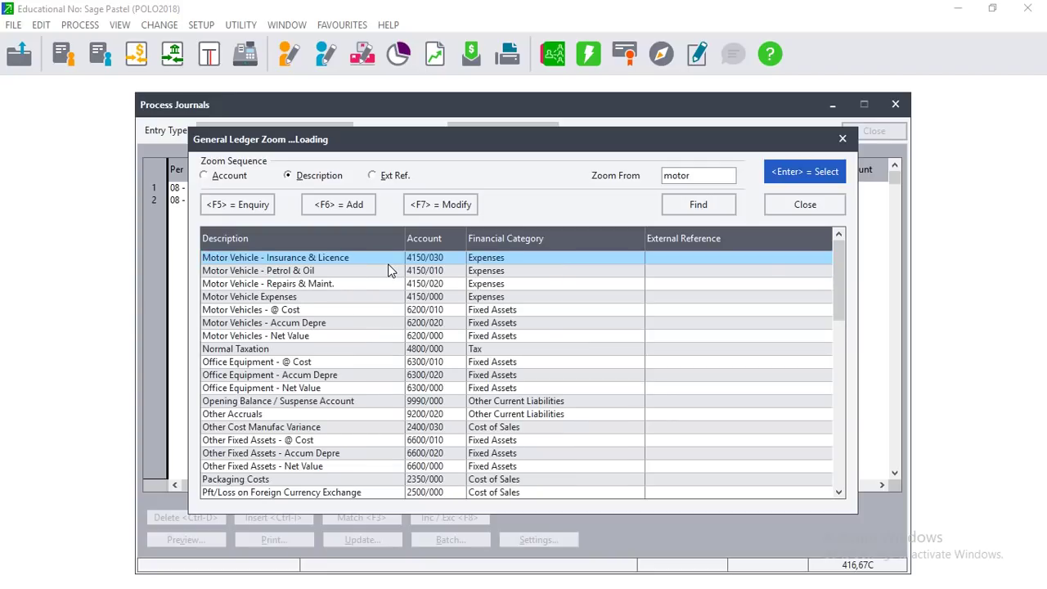
double_click(313, 325)
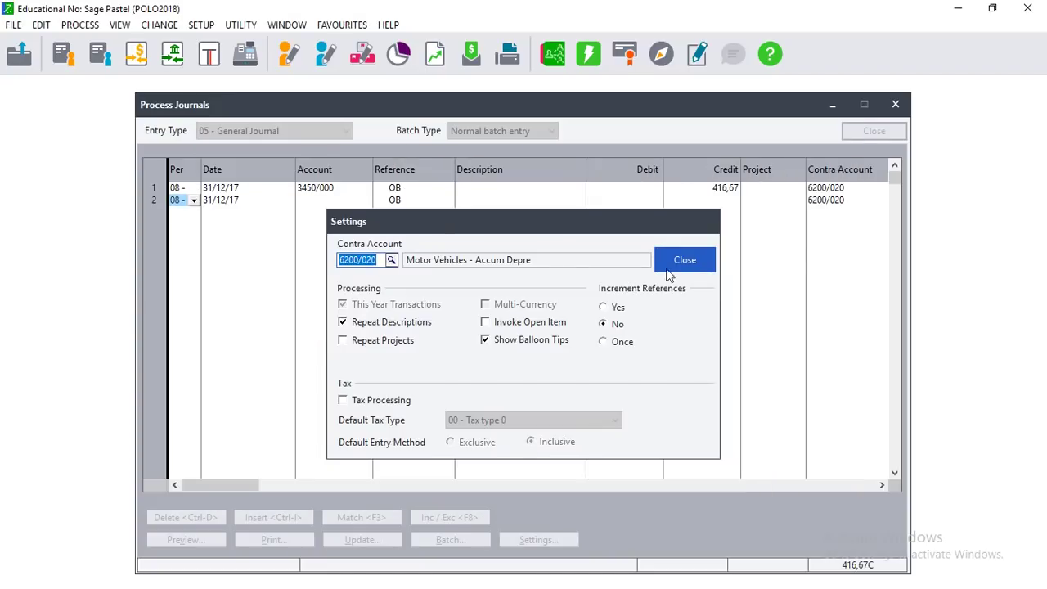
left_click(684, 260)
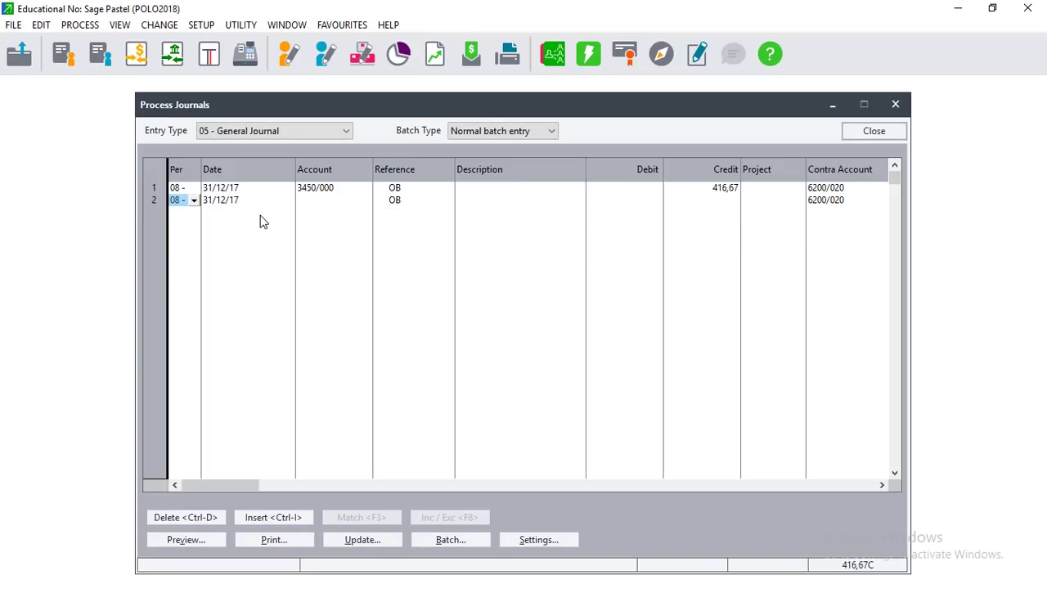
Add a second journal line for period 09 (January) crediting Depreciation account 3450 with 416,67.
type("09")
key("Tab")
key("Tab")
type("3450")
key("Tab")
key("Tab")
key("Tab")
key("Tab")
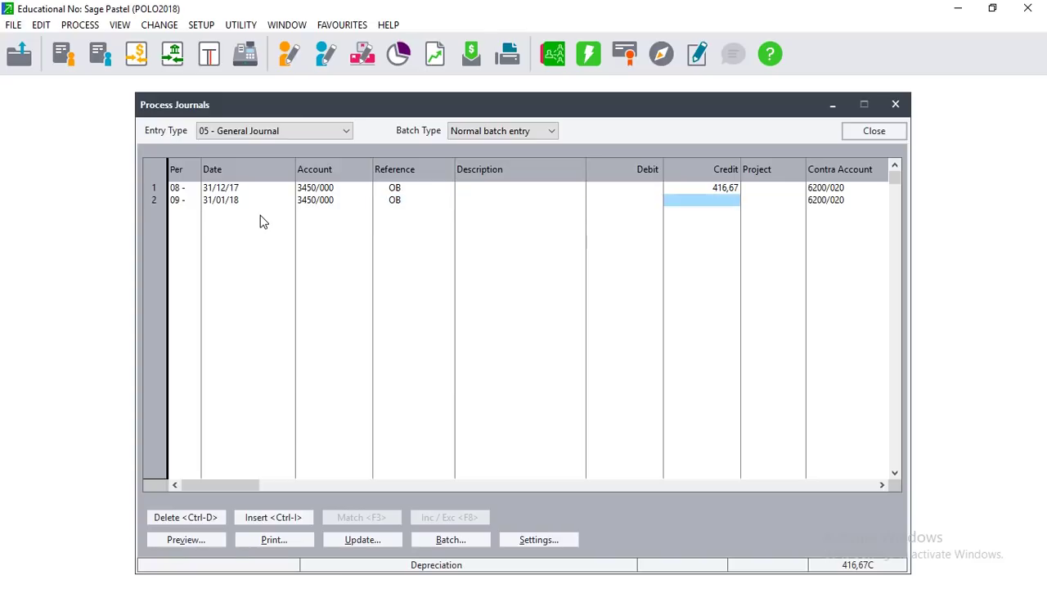
type("416")
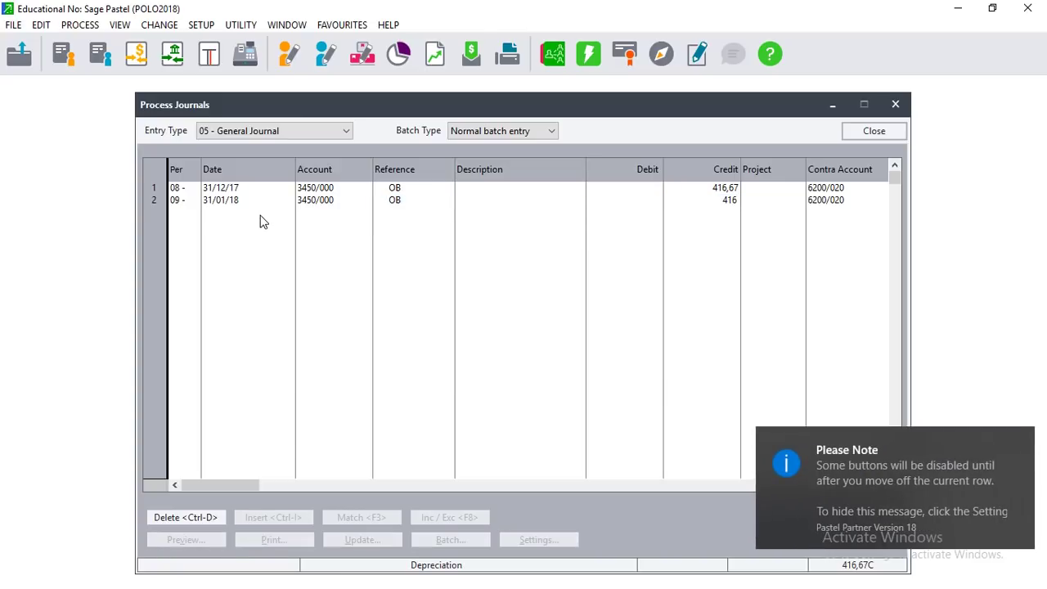
type(",67")
key("Tab")
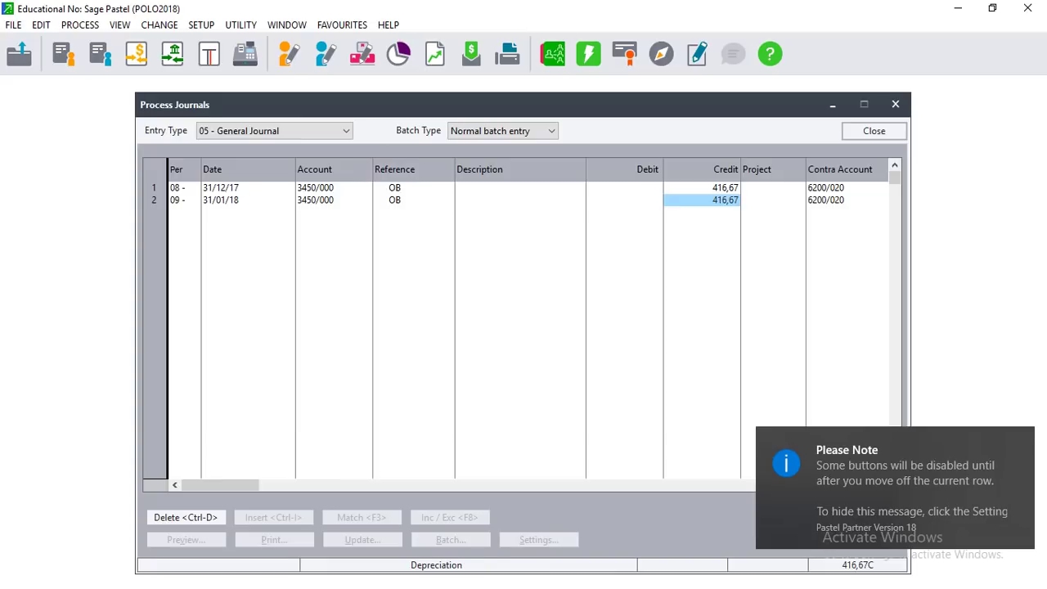
key("Tab")
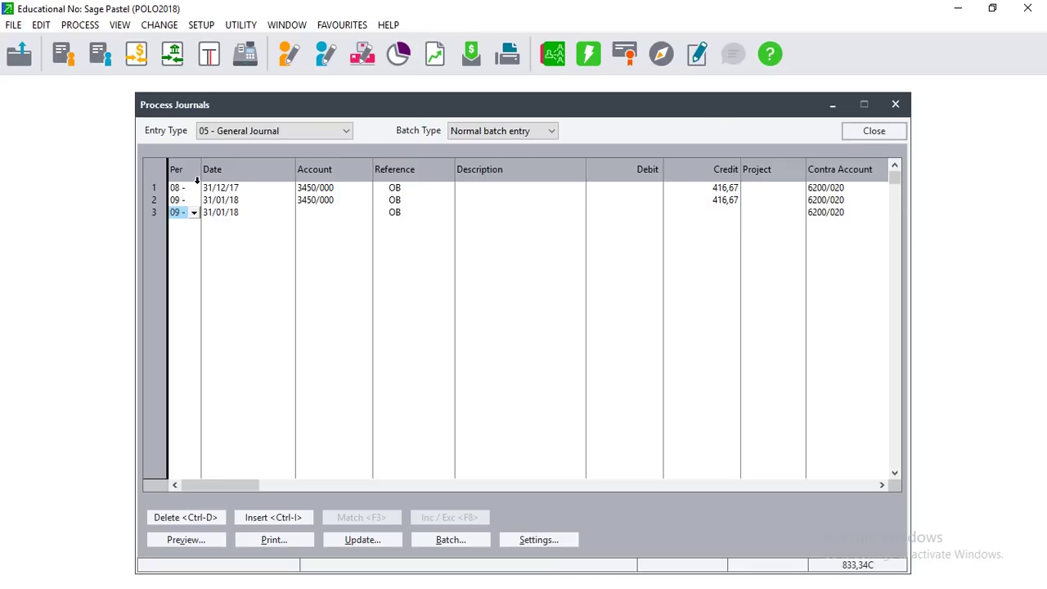
Add a third journal line for period 10 (February) crediting Depreciation account 3450 with 416,67.
key("Delete")
type("10")
key("Tab")
type("3450")
key("Tab")
key("Tab")
key("Tab")
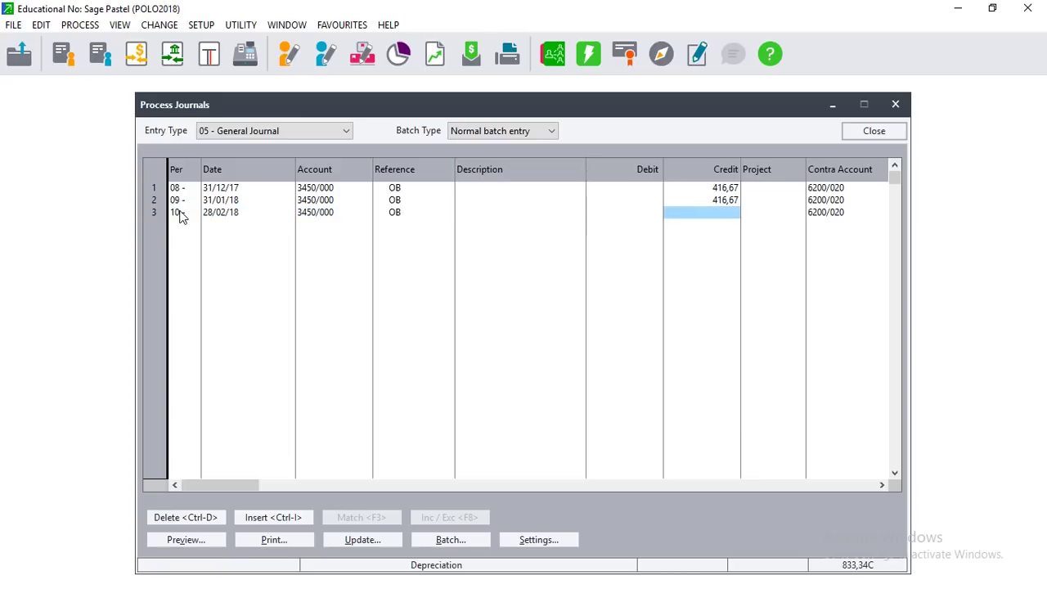
type("11")
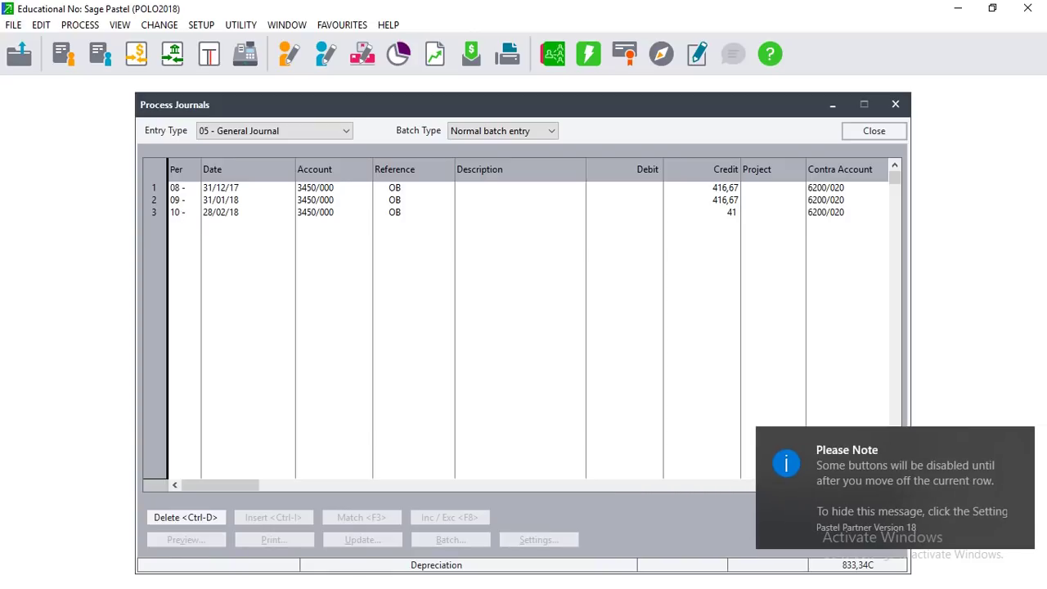
type("6,67")
key("Tab")
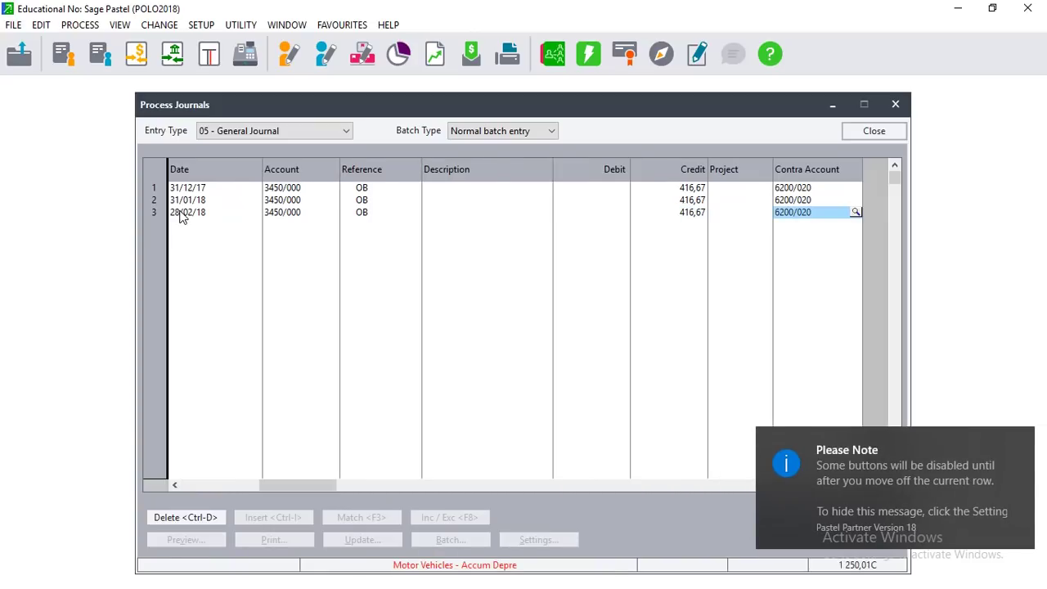
key("Tab")
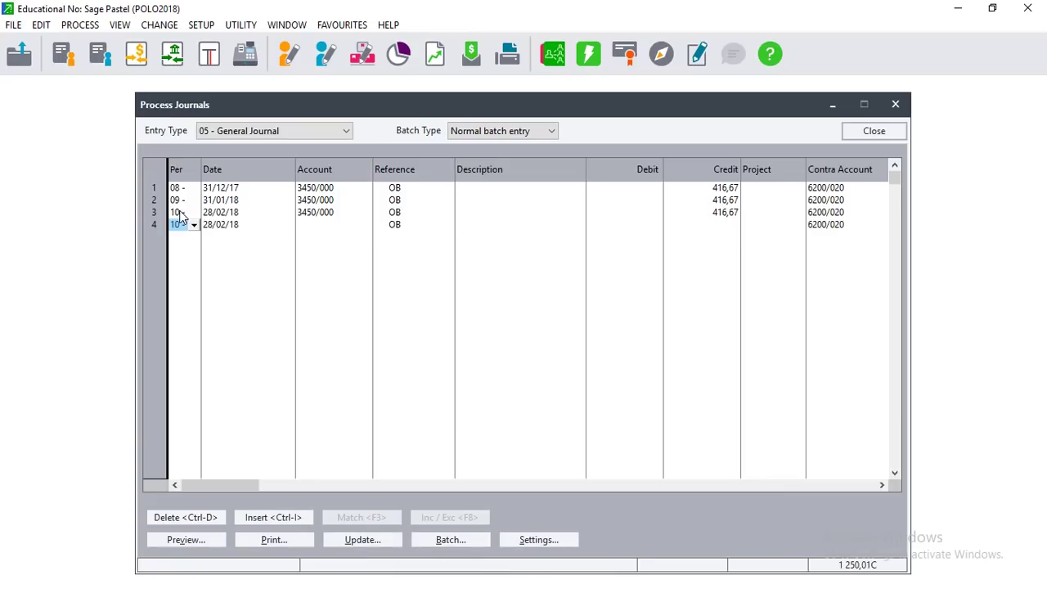
Set the fourth journal line's period to 11, March.
type("11")
key("Tab")
key("Tab")
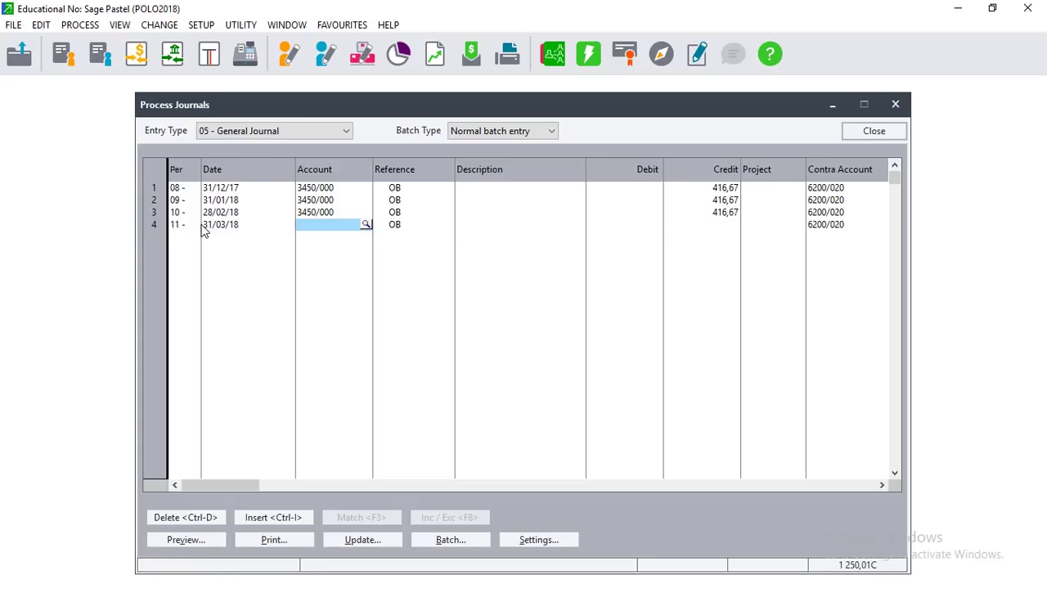
key("F2")
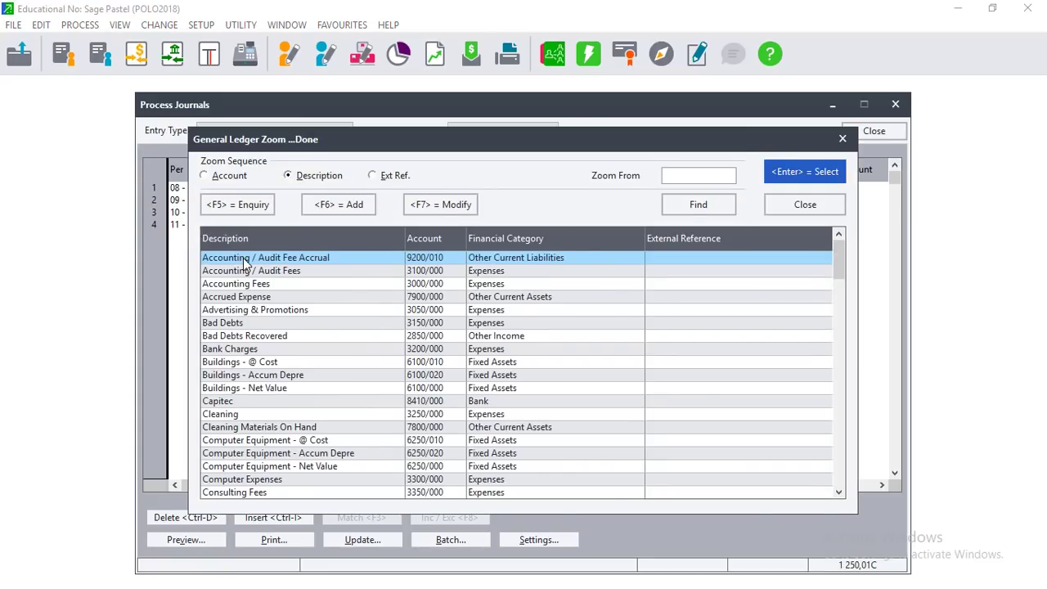
type("de")
key("BackSpace")
key("BackSpace")
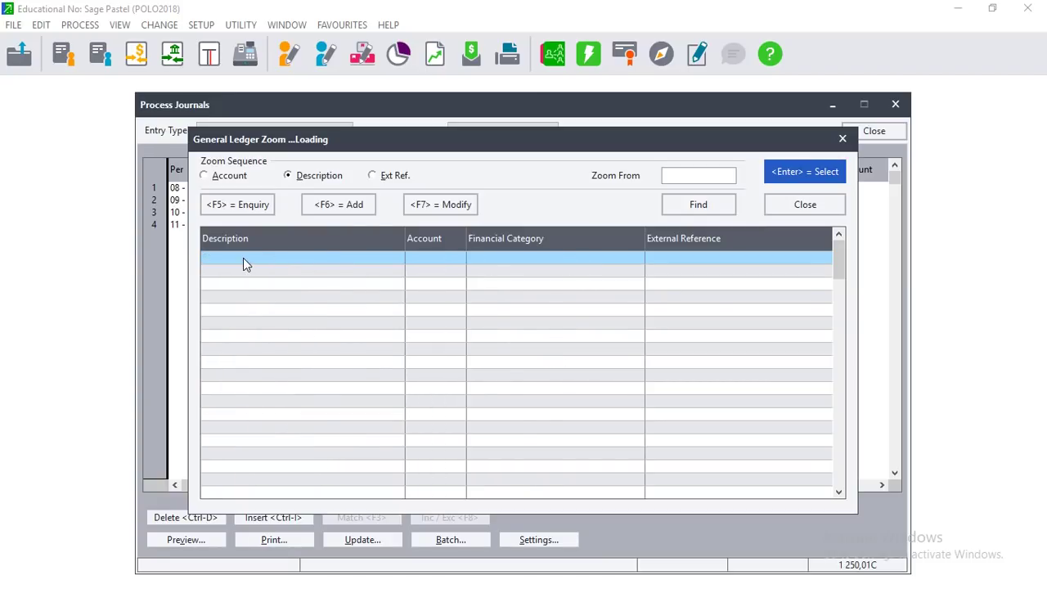
left_click(842, 138)
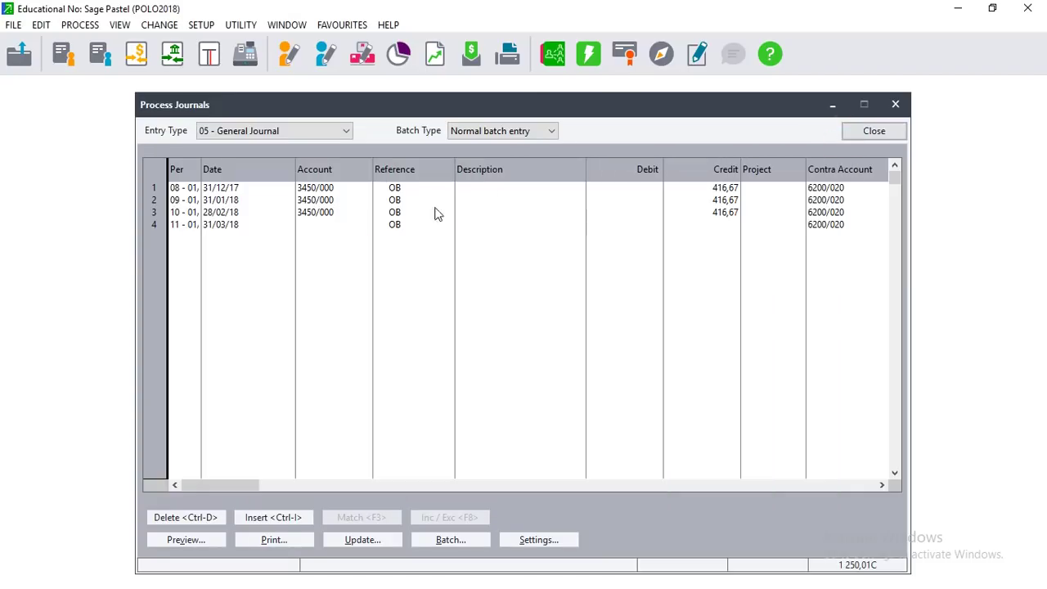
Credit Depreciation account 3450/000 with 416,67 on the March journal line and complete the line.
left_click(317, 224)
type("3450/000")
key("Tab")
key("Tab")
key("Tab")
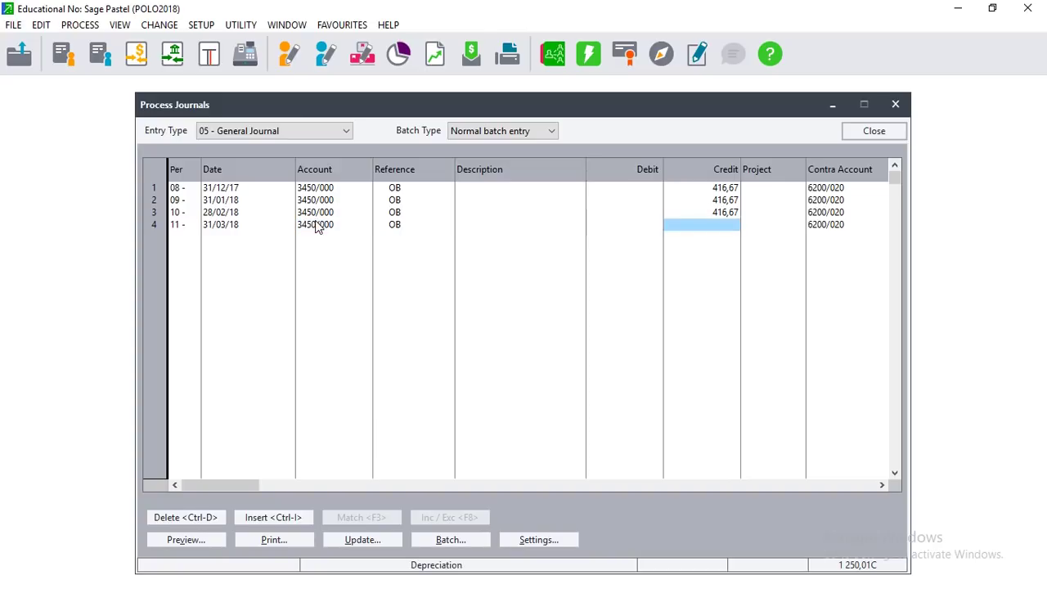
type("416")
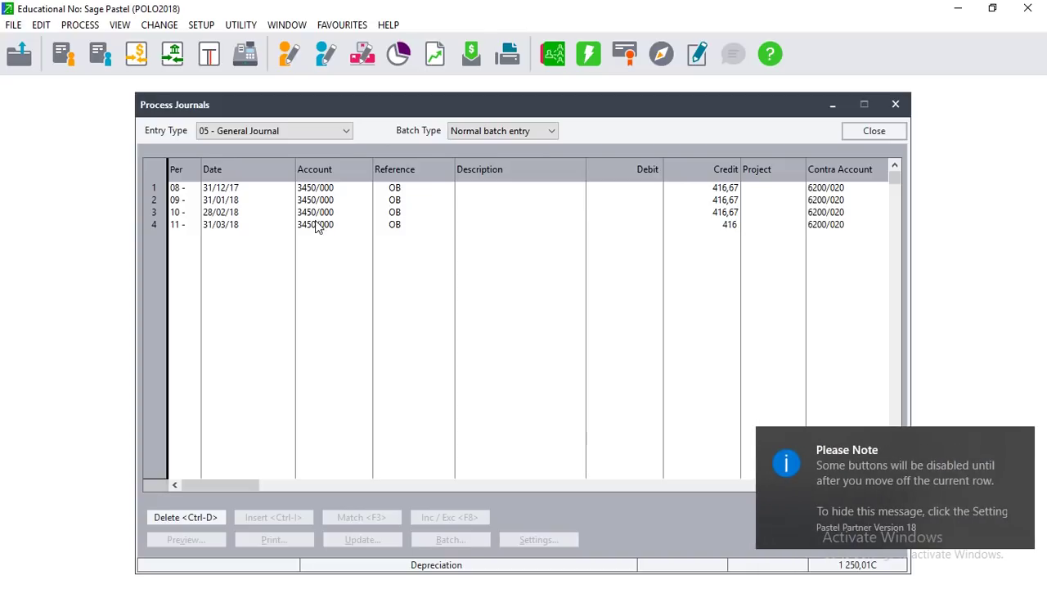
type(",67")
key("Tab")
key("Tab")
key("Tab")
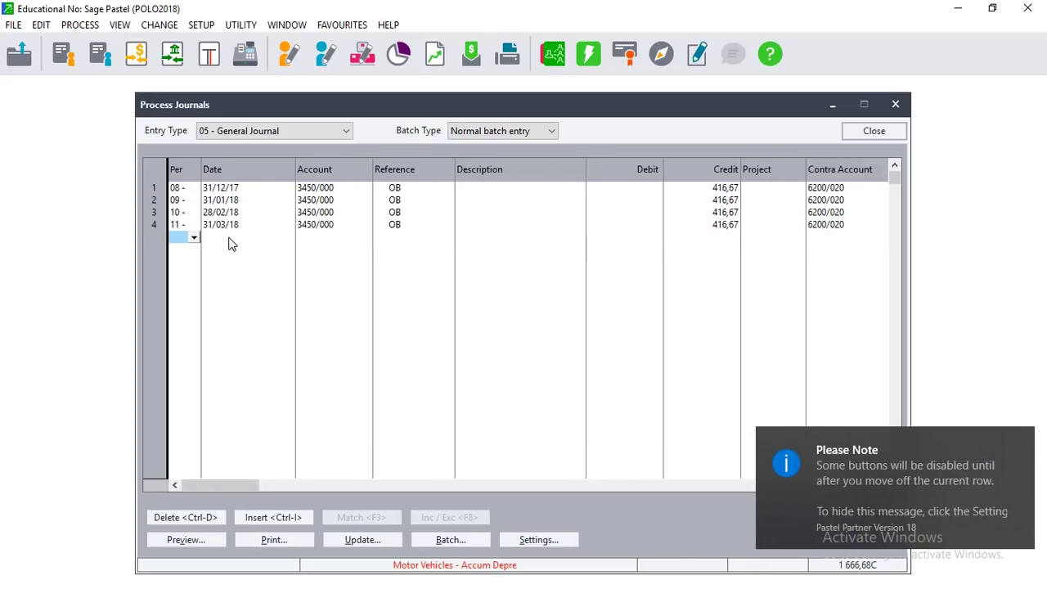
Add a fifth journal line for period 12 (01/04/18 - 30/04/18 April) crediting Depreciation account 3450 with 416,67.
type("12")
left_click(194, 238)
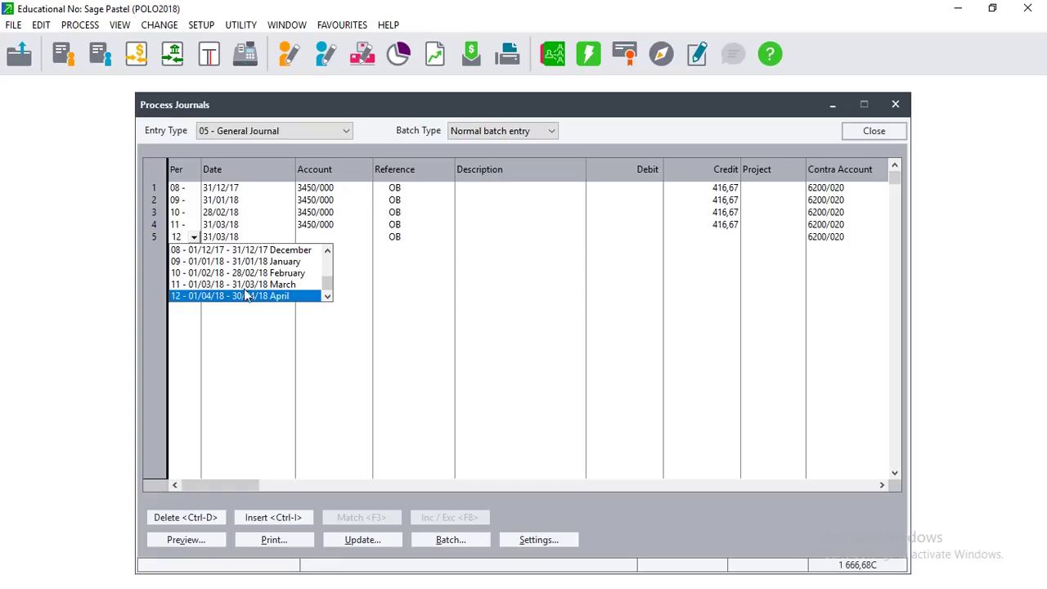
left_click(245, 295)
key("Return")
type("3450")
key("Return")
key("Return")
key("Return")
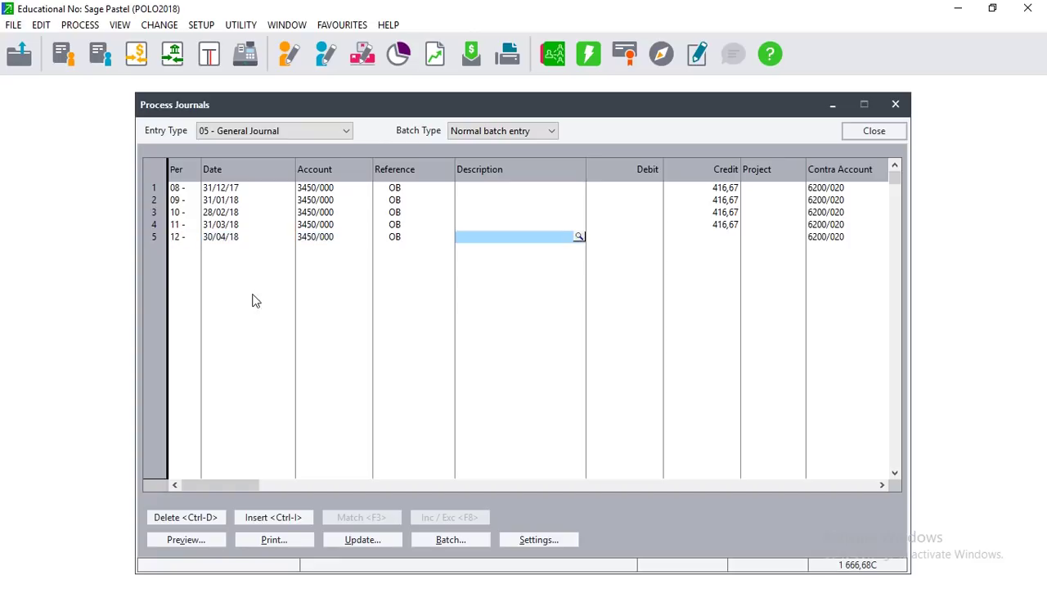
type("416")
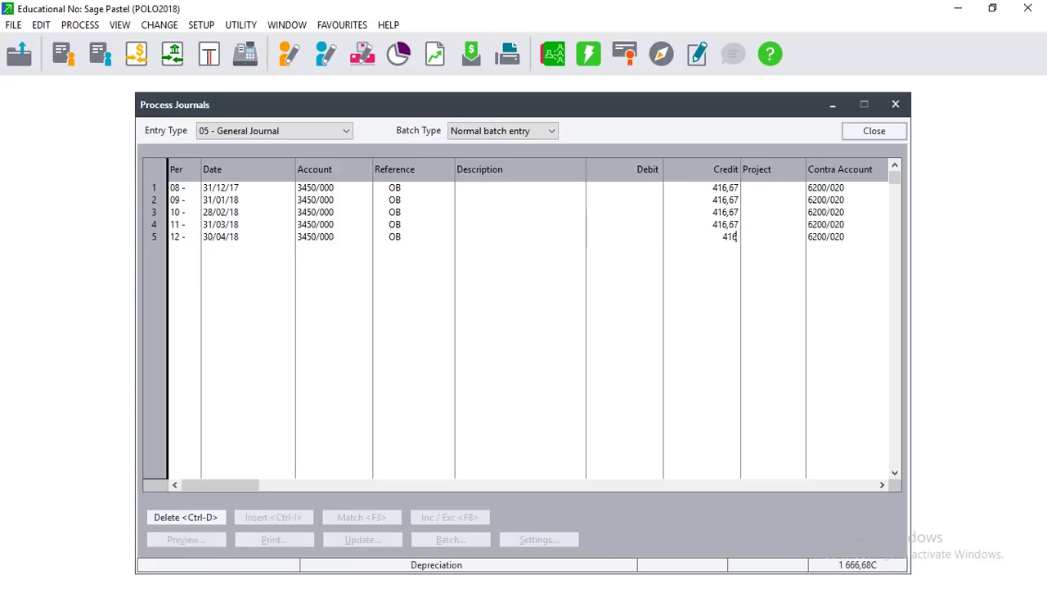
type(",67")
key("Return")
key("Return")
key("Return")
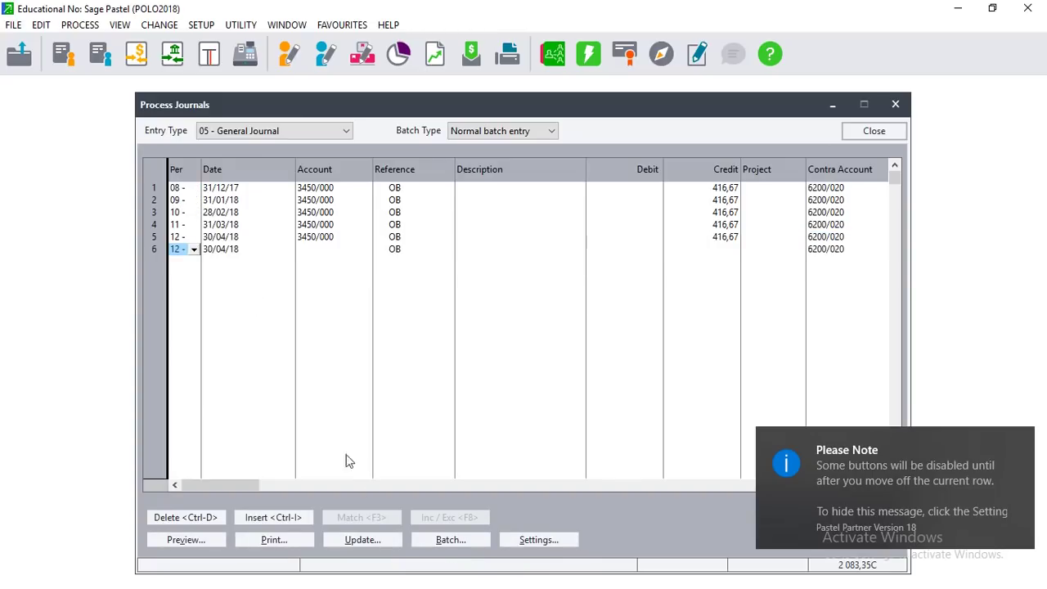
Update the general journal batch without backup, printing or automatic reversal, and close the Process Journals window.
left_click(383, 540)
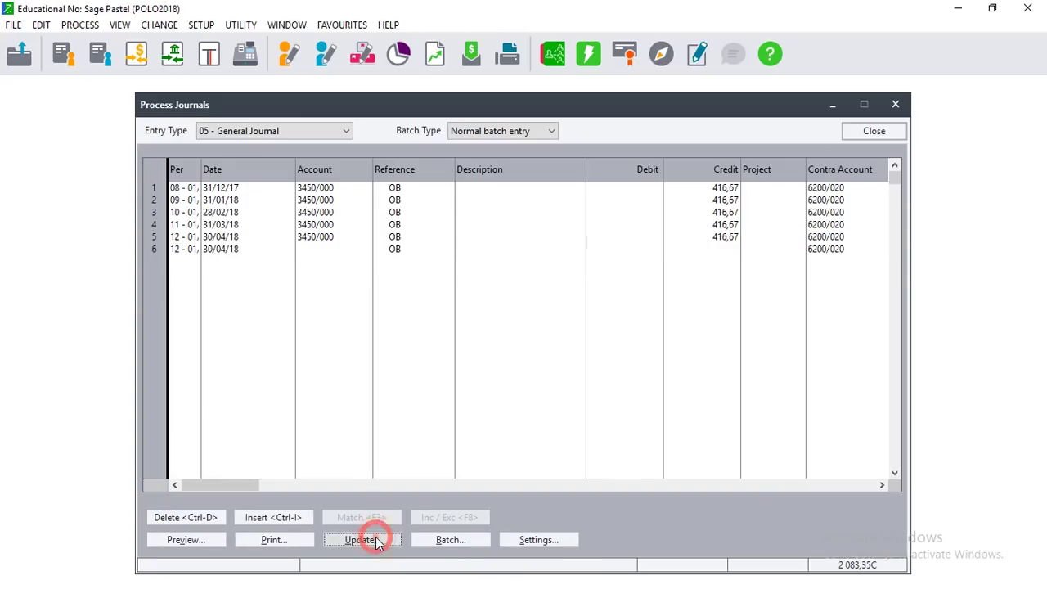
left_click(384, 496)
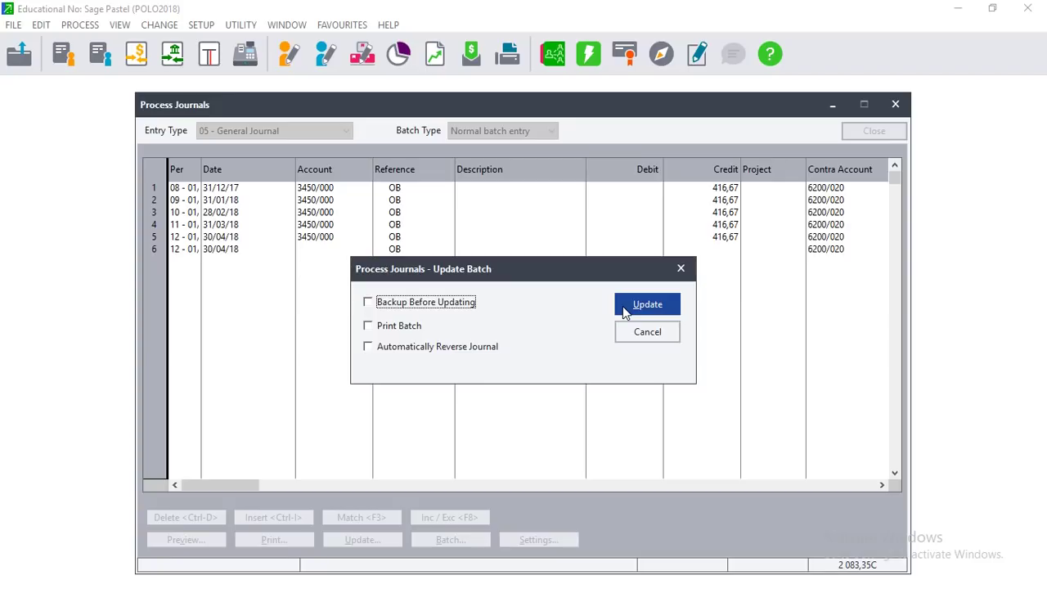
left_click(622, 306)
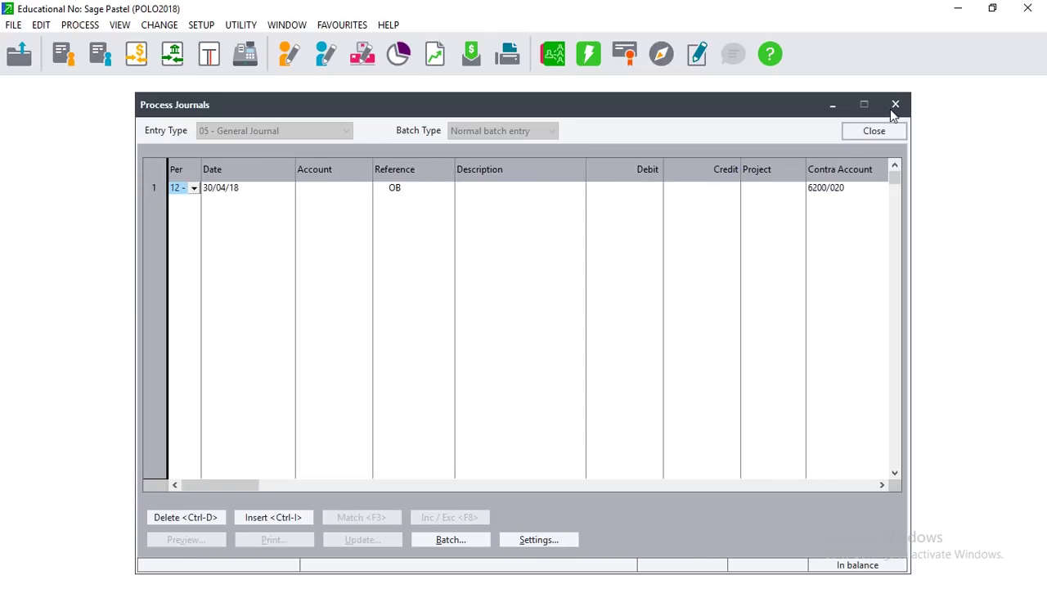
left_click(894, 105)
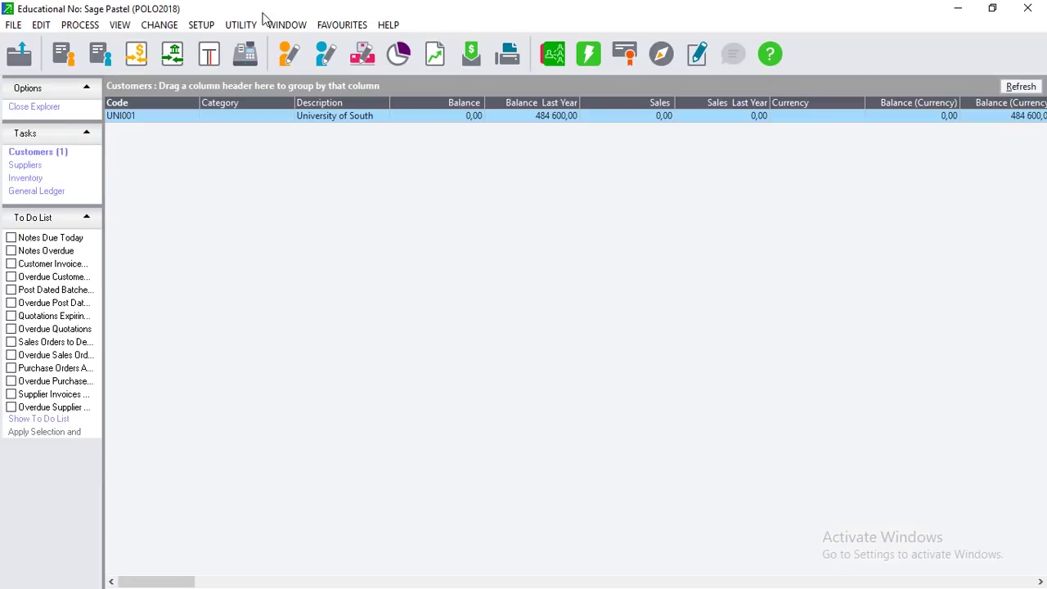
left_click(119, 25)
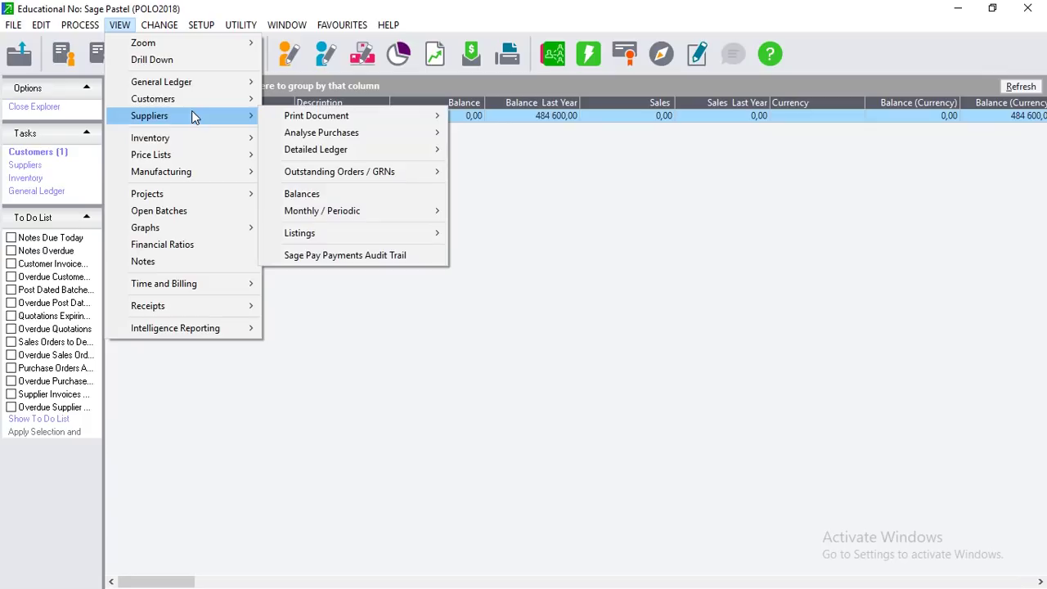
mouse_move(191, 88)
mouse_move(320, 86)
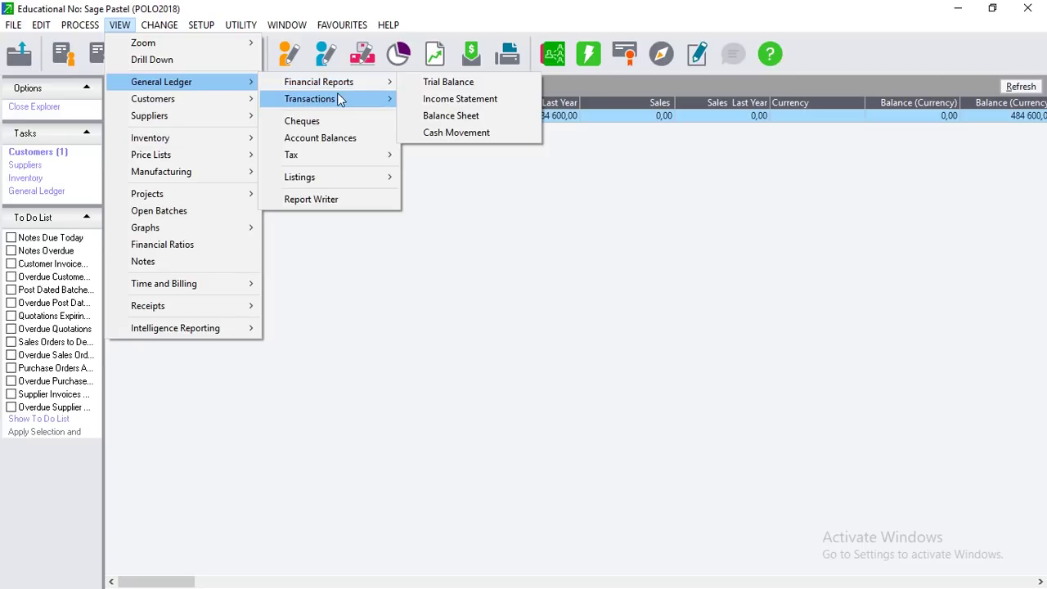
left_click(419, 85)
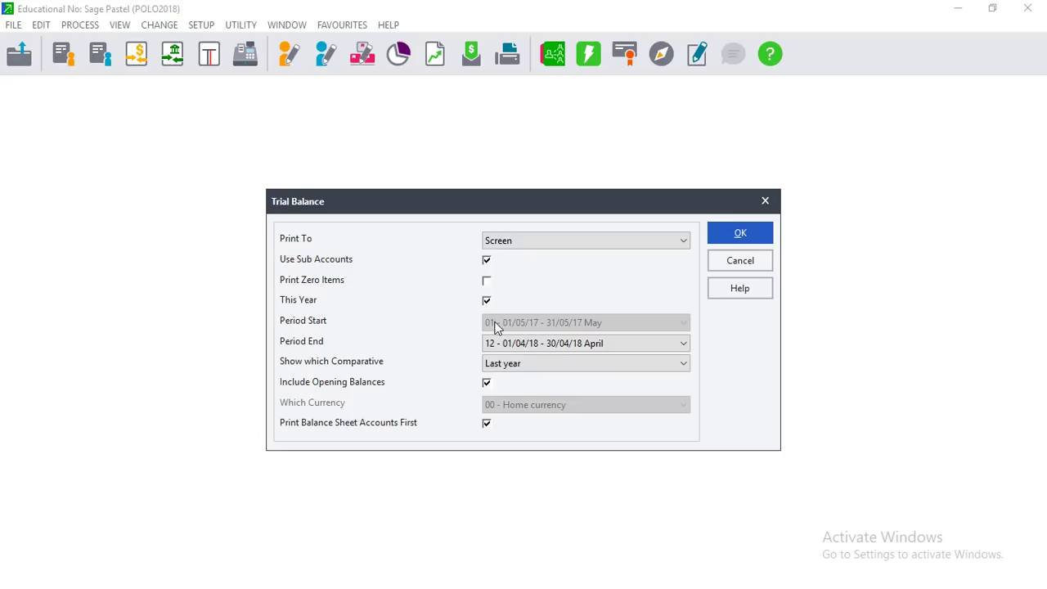
left_click(757, 202)
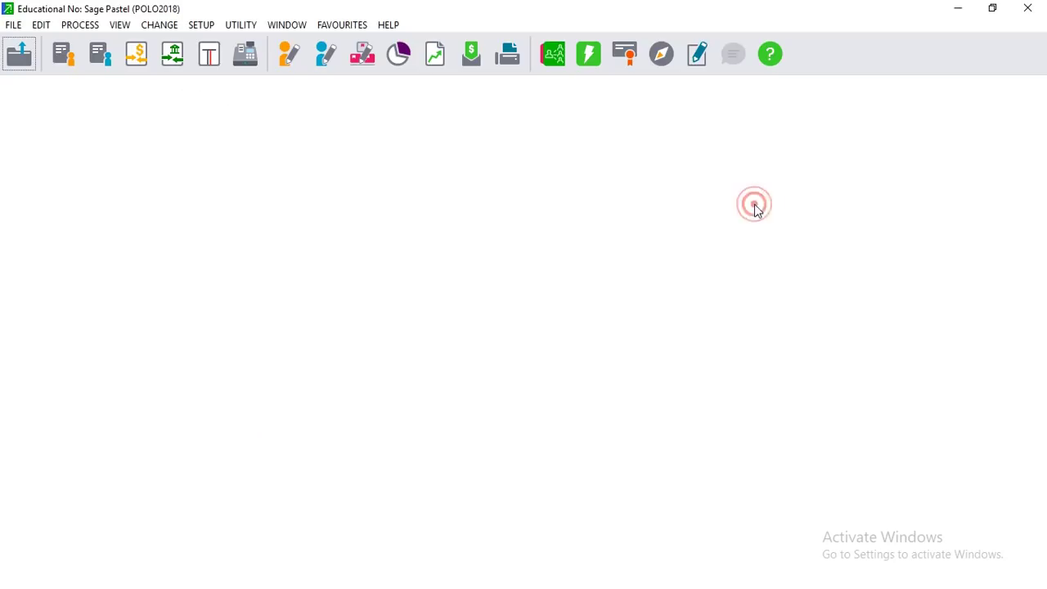
Run the income statement to screen for this year from period 08 December to period 12 April, and close the report after viewing.
left_click(118, 26)
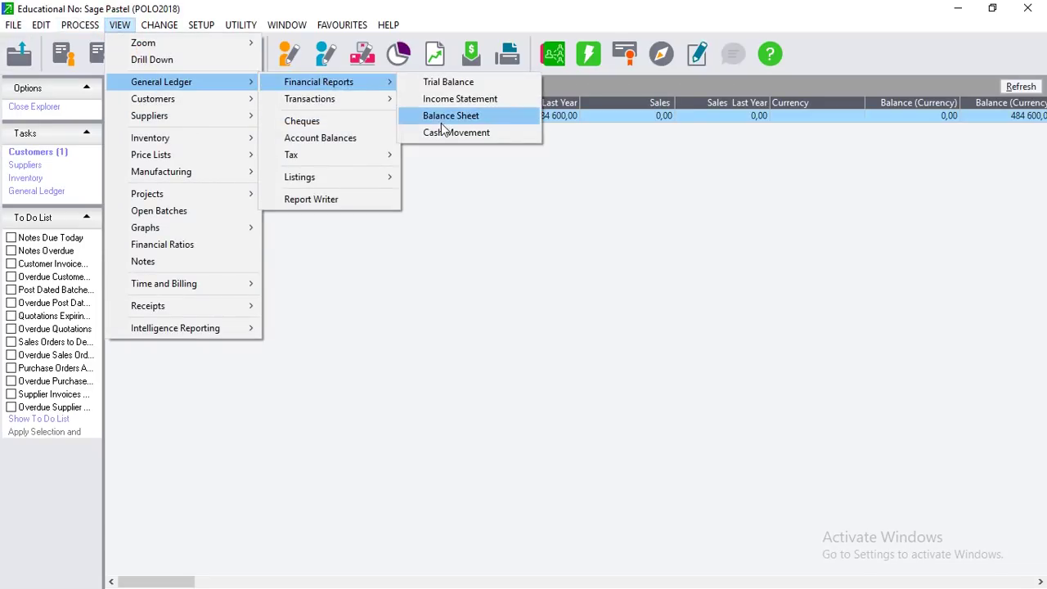
left_click(444, 99)
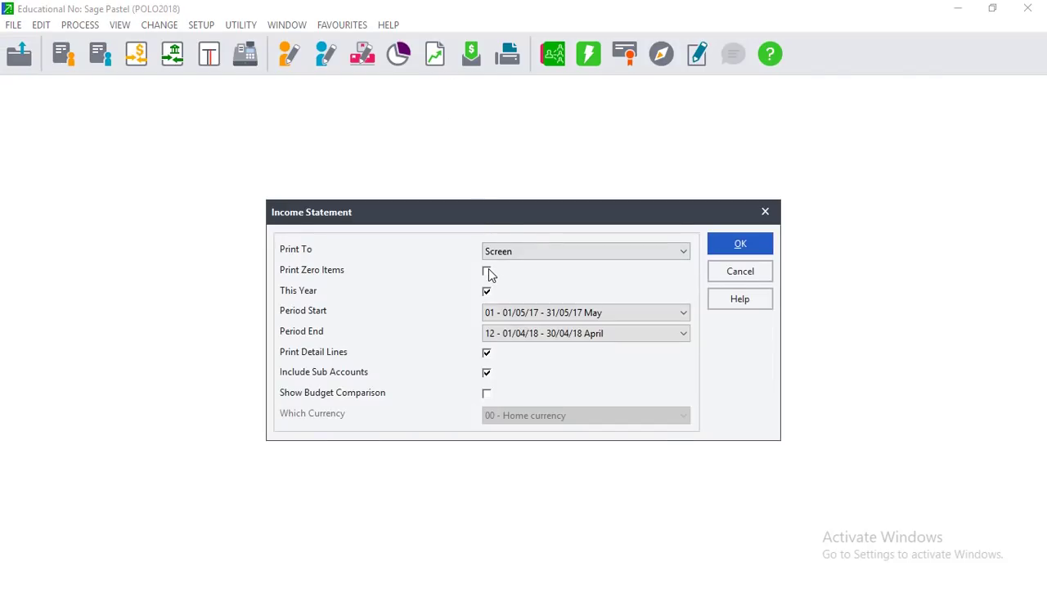
left_click(486, 292)
left_click(486, 355)
left_click(487, 373)
left_click(678, 314)
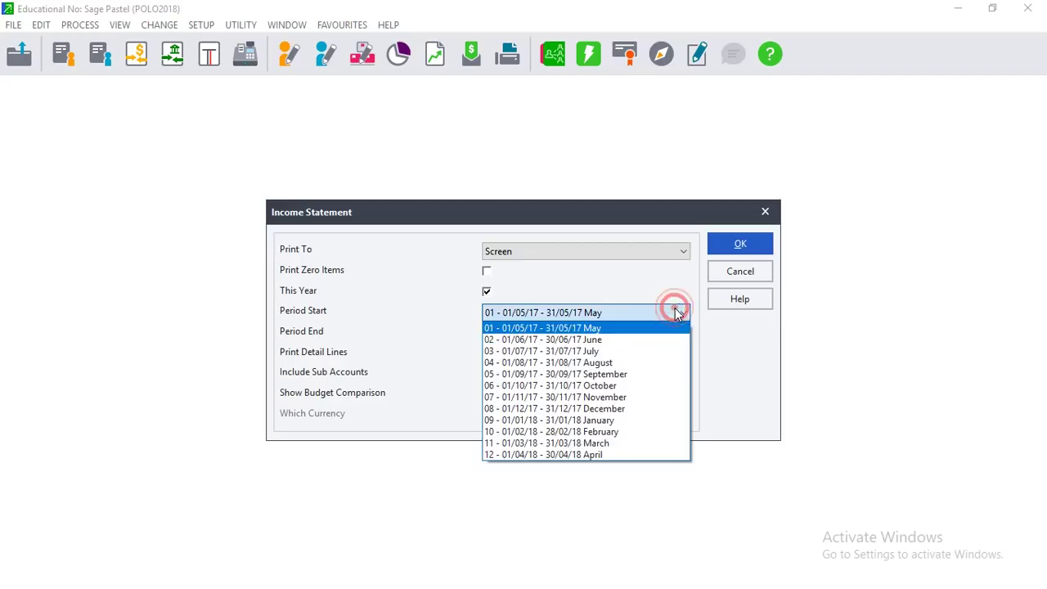
left_click(583, 412)
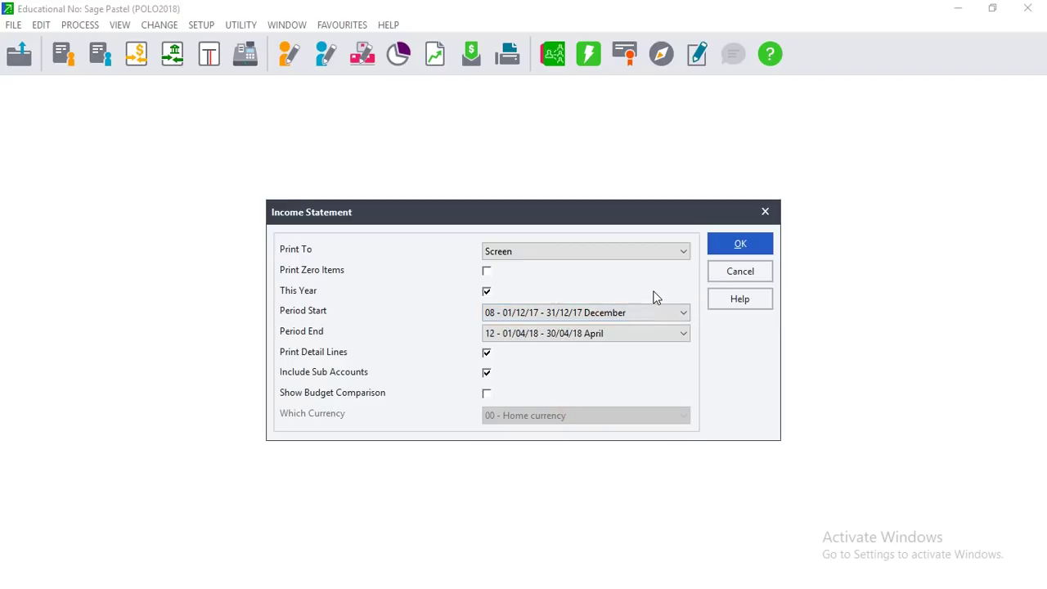
left_click(739, 243)
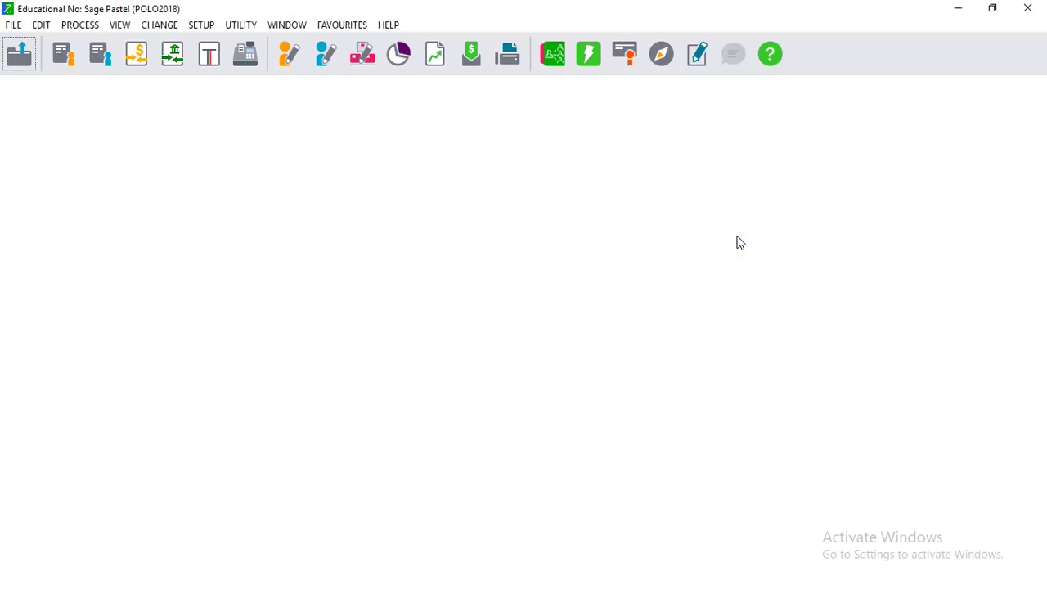
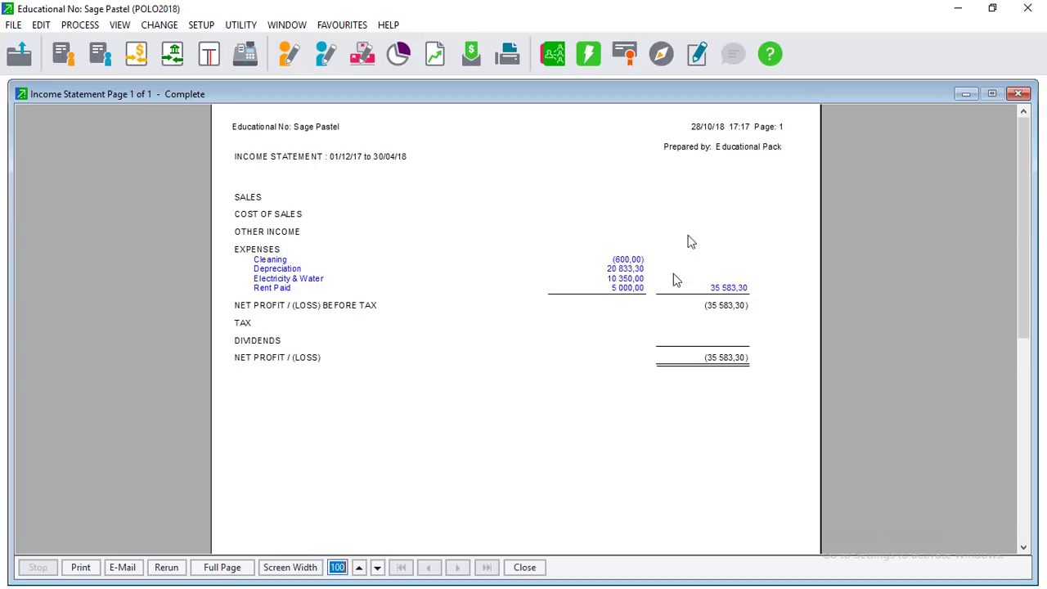
left_click(964, 94)
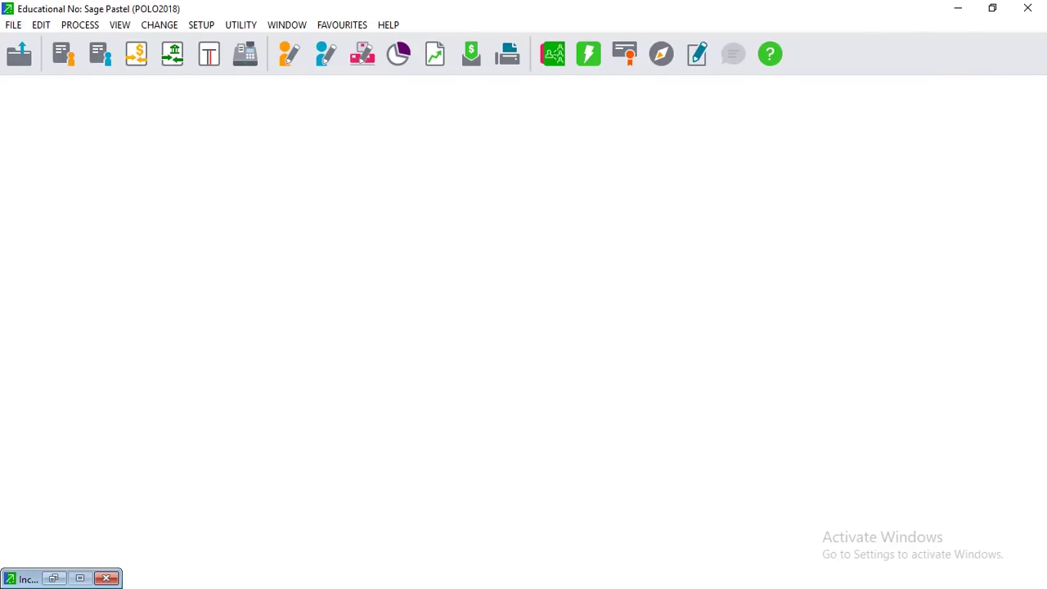
left_click(54, 578)
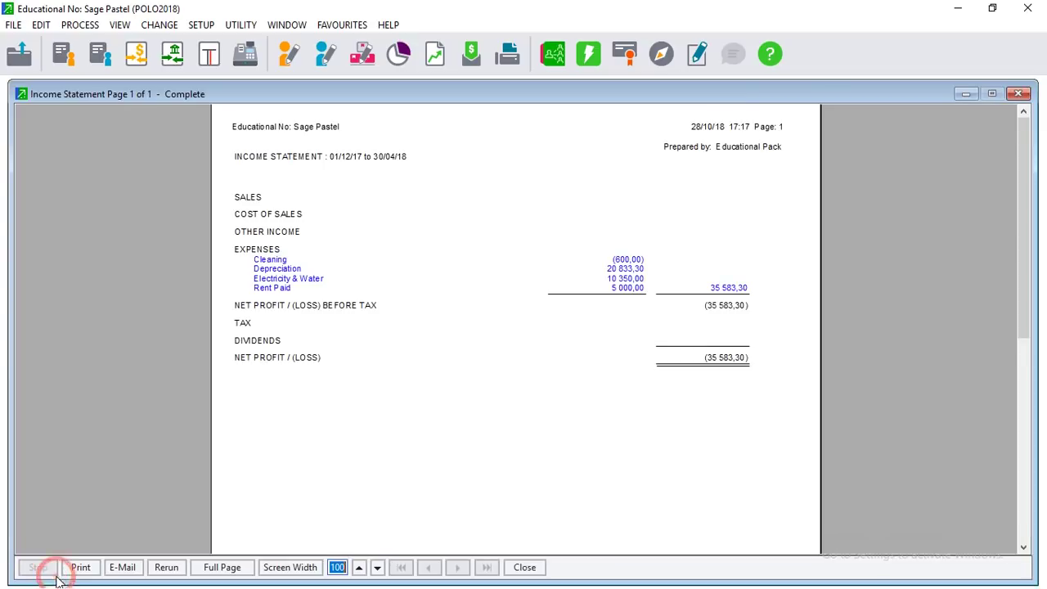
left_click(1018, 93)
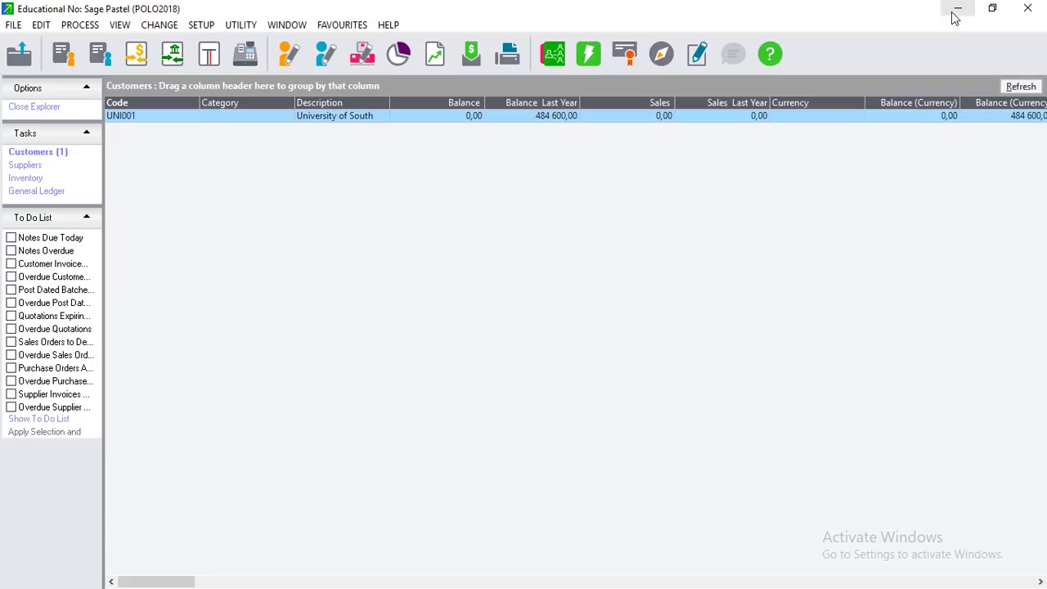
Switch to the Book1 workbook in Excel and copy the monthly depreciation amount in cell D7.
left_click(991, 9)
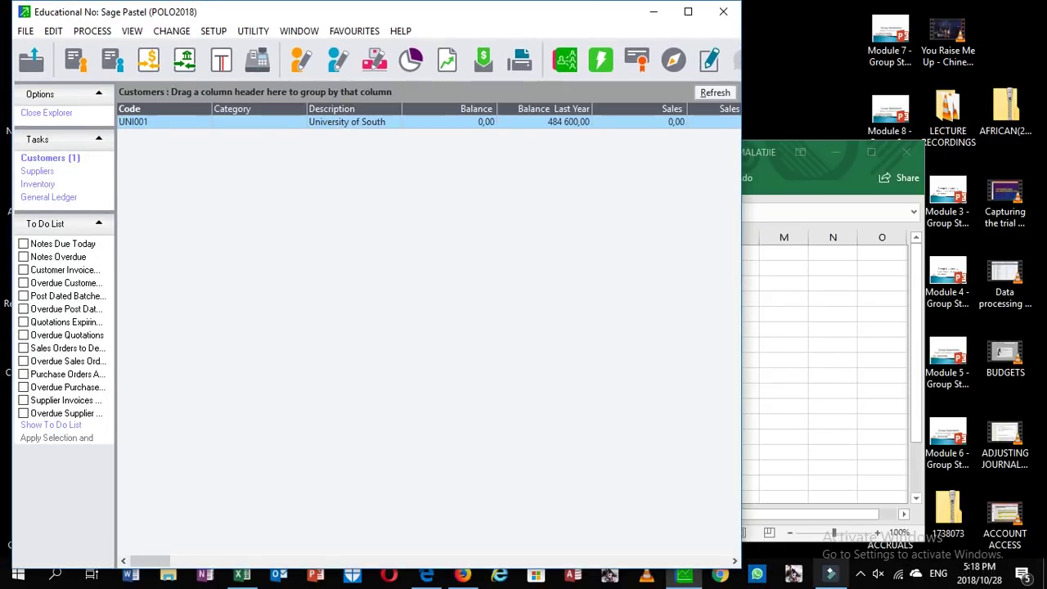
left_click(871, 155)
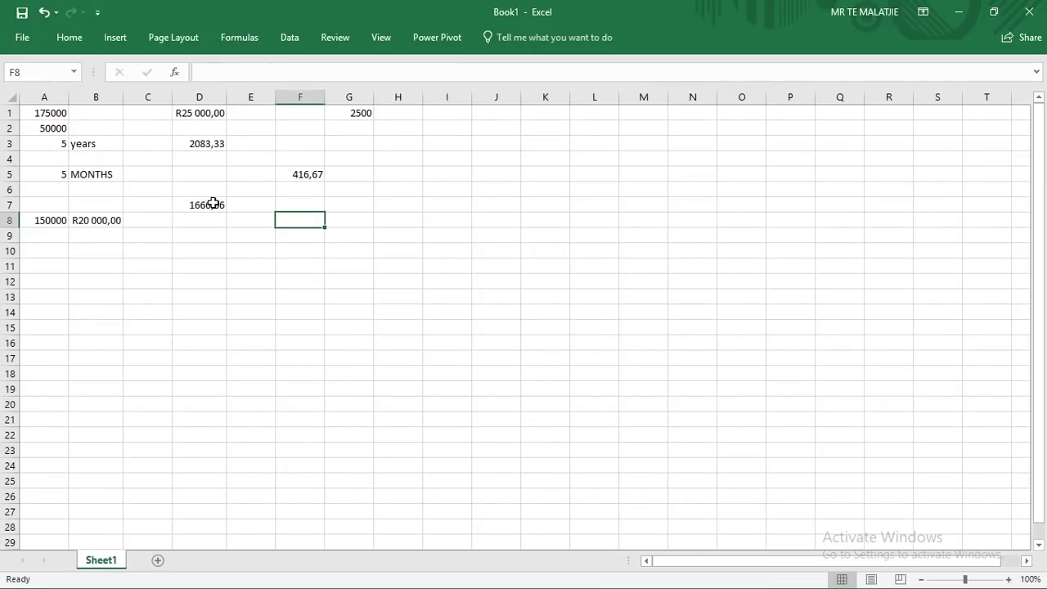
left_click(213, 204)
left_click(213, 203)
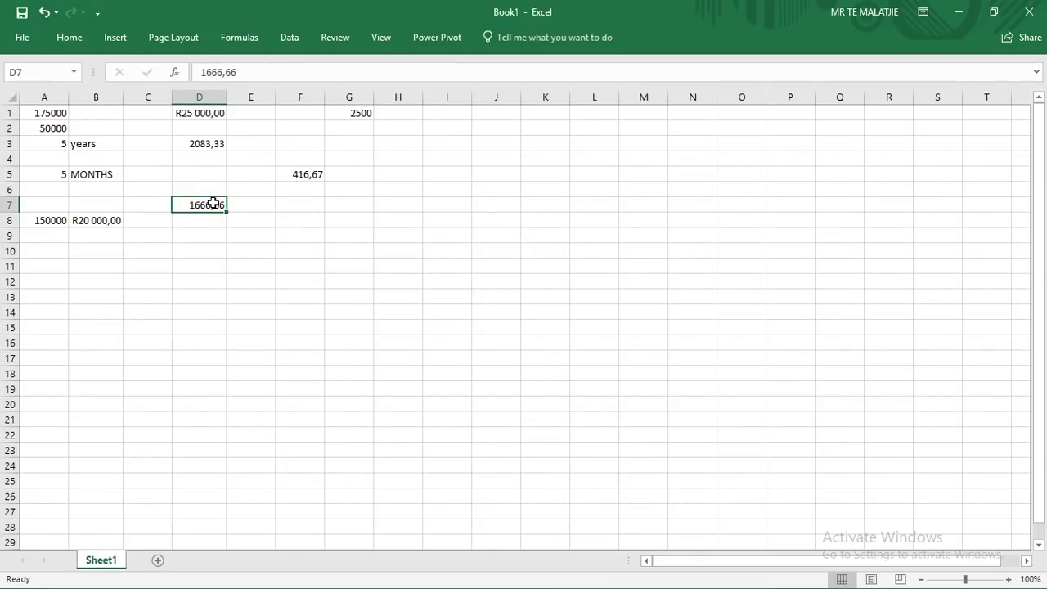
right_click(213, 204)
left_click(213, 207)
right_click(210, 211)
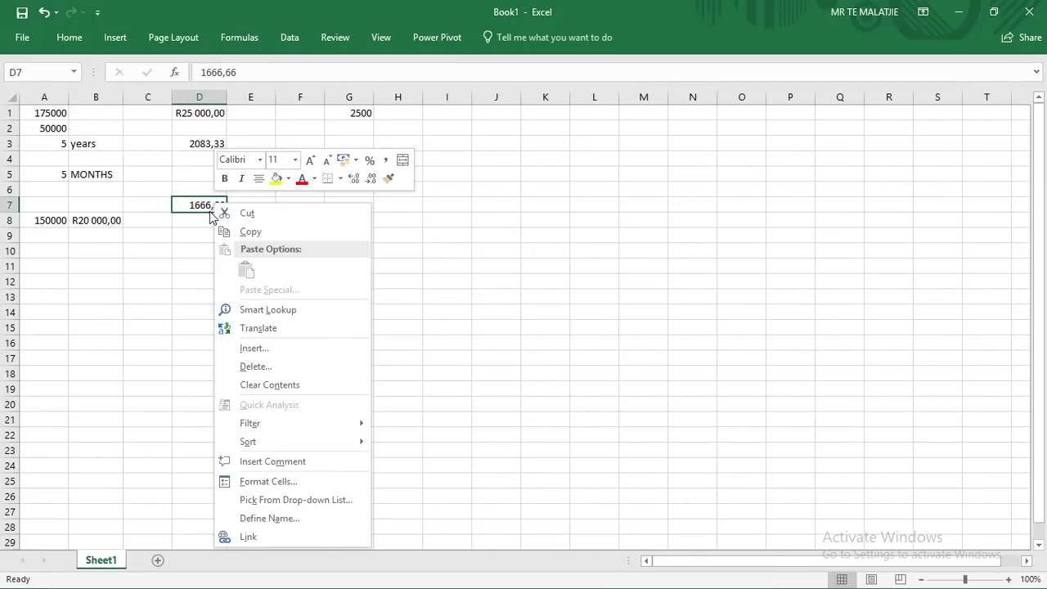
left_click(243, 233)
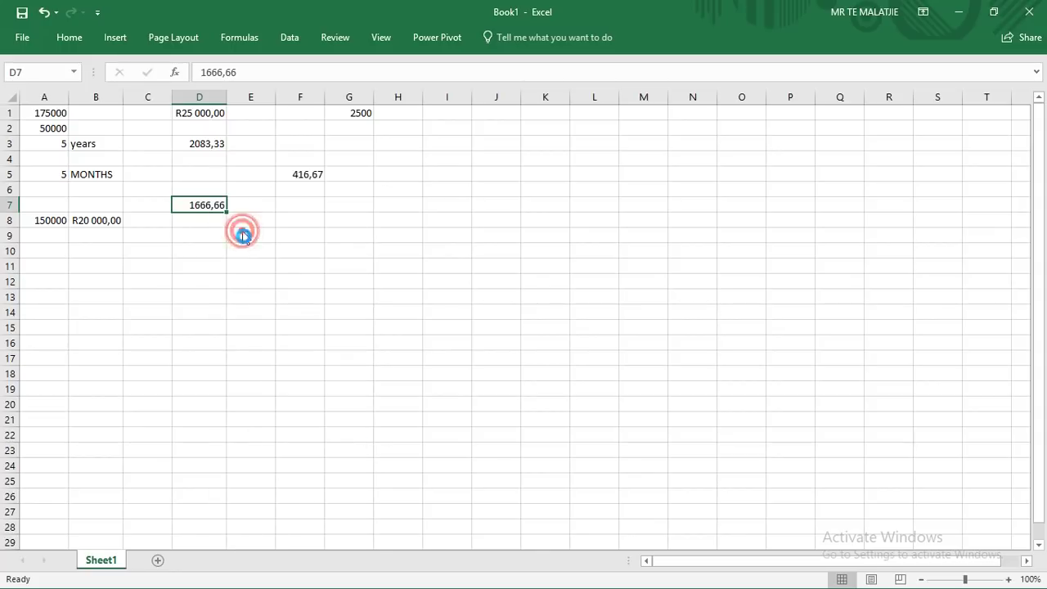
left_click(993, 12)
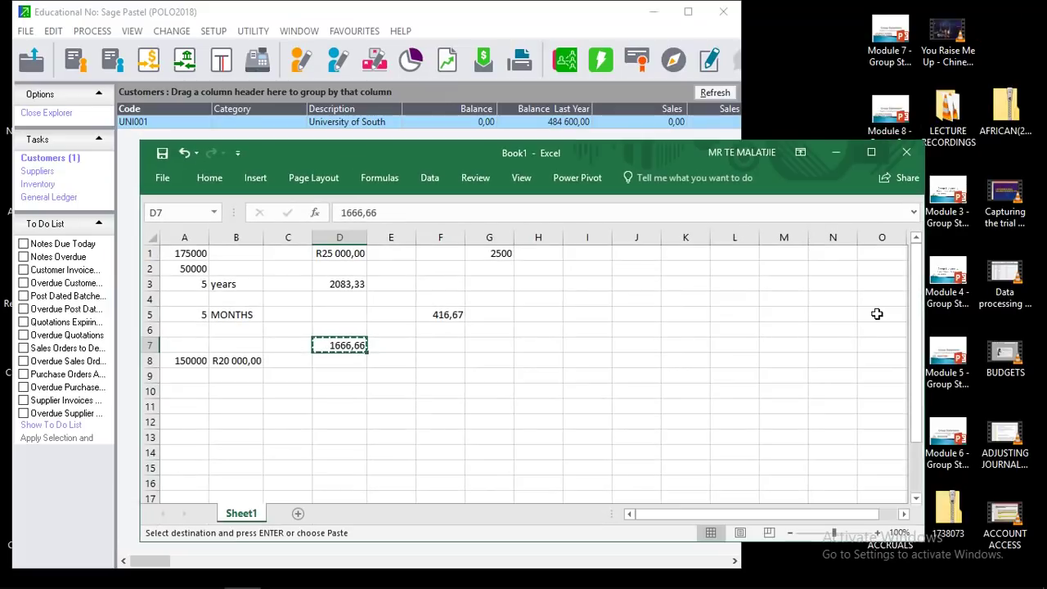
Open the Windows Calculator in Standard mode.
left_click(674, 10)
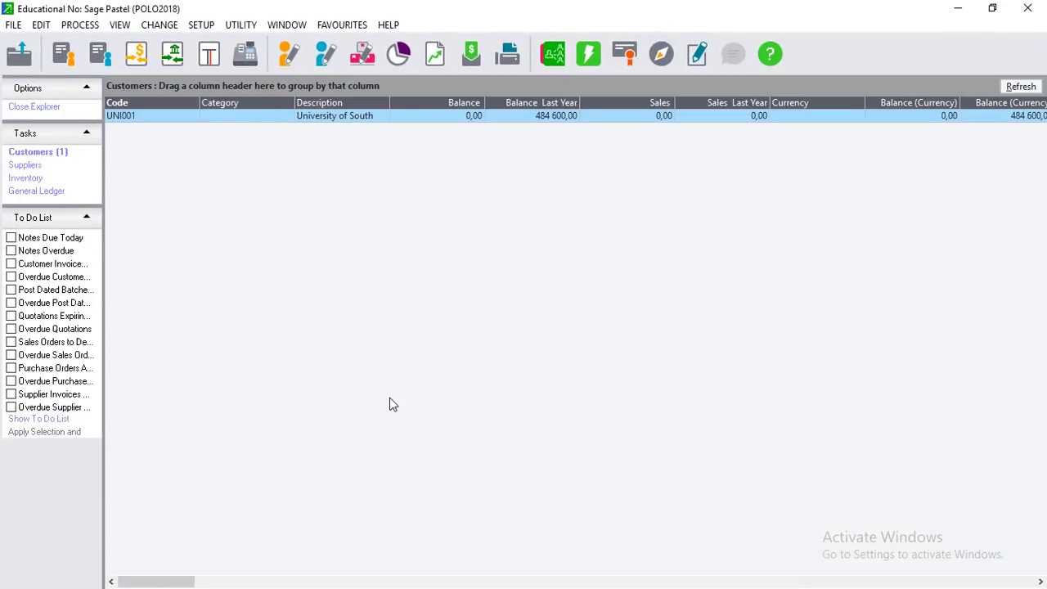
left_click(993, 12)
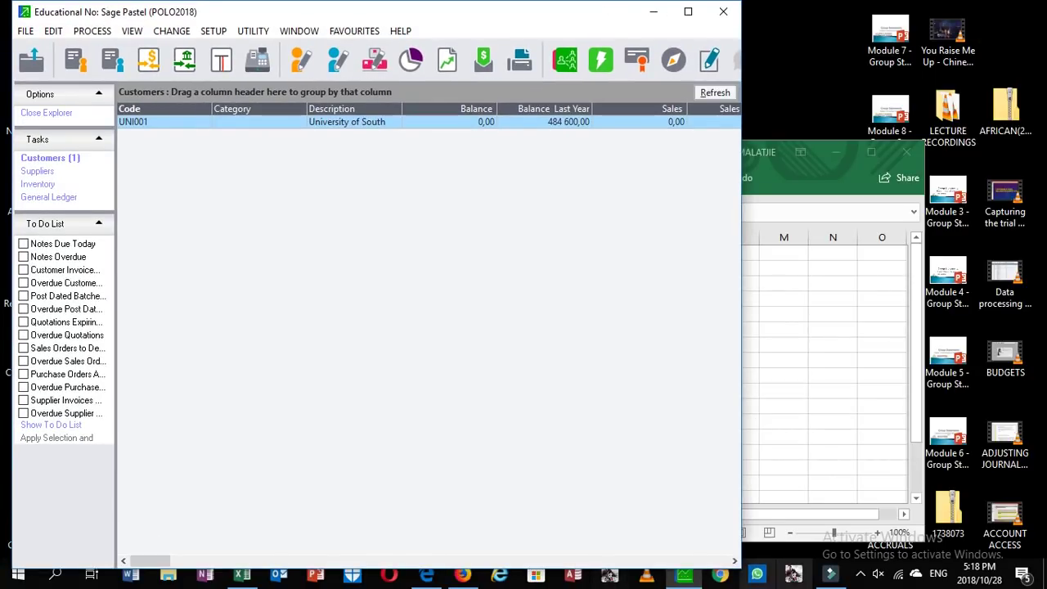
left_click(17, 572)
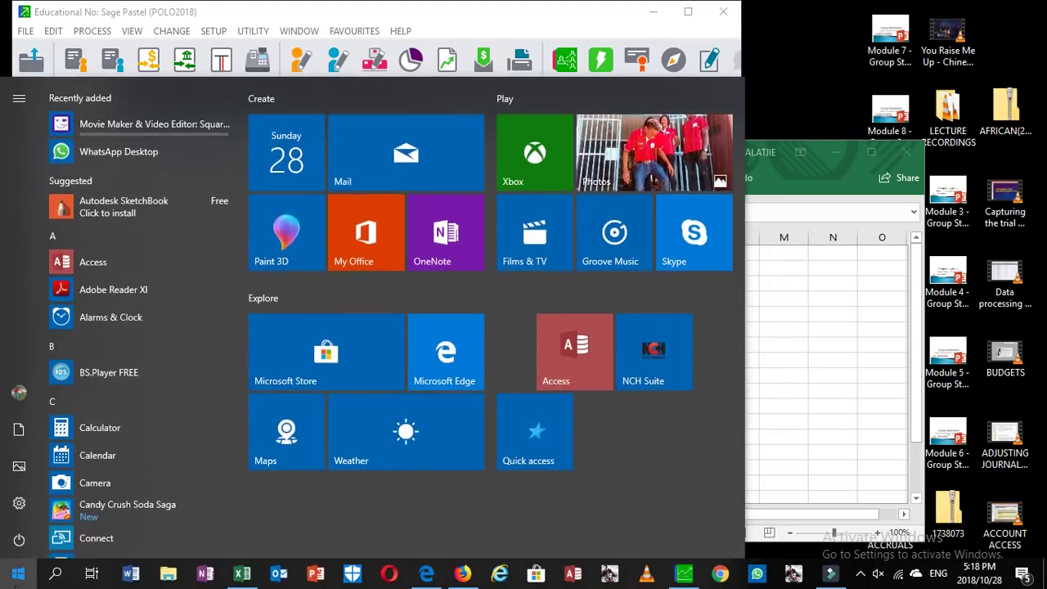
type("ca")
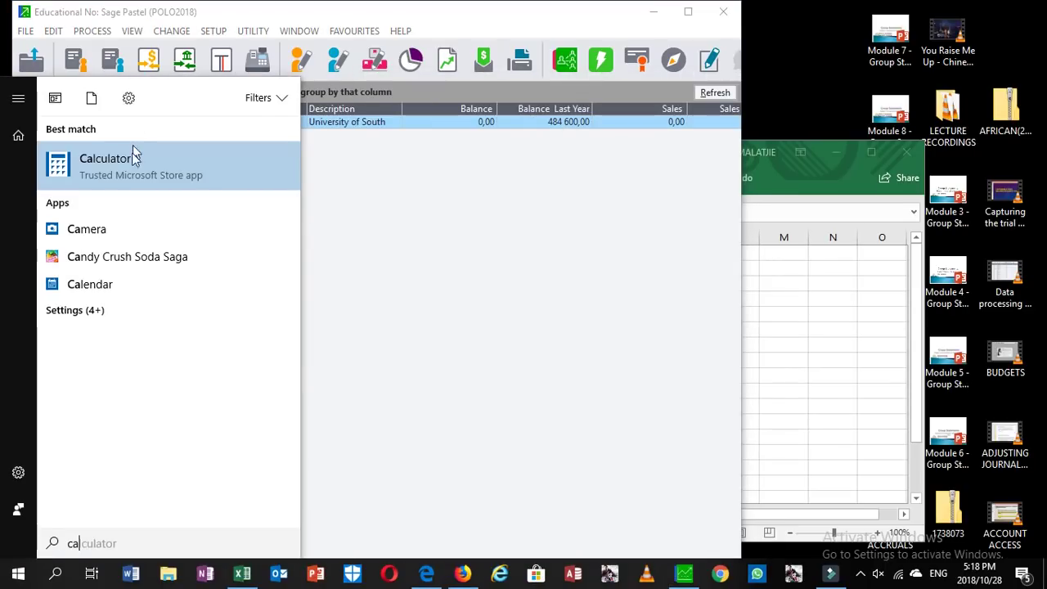
left_click(132, 157)
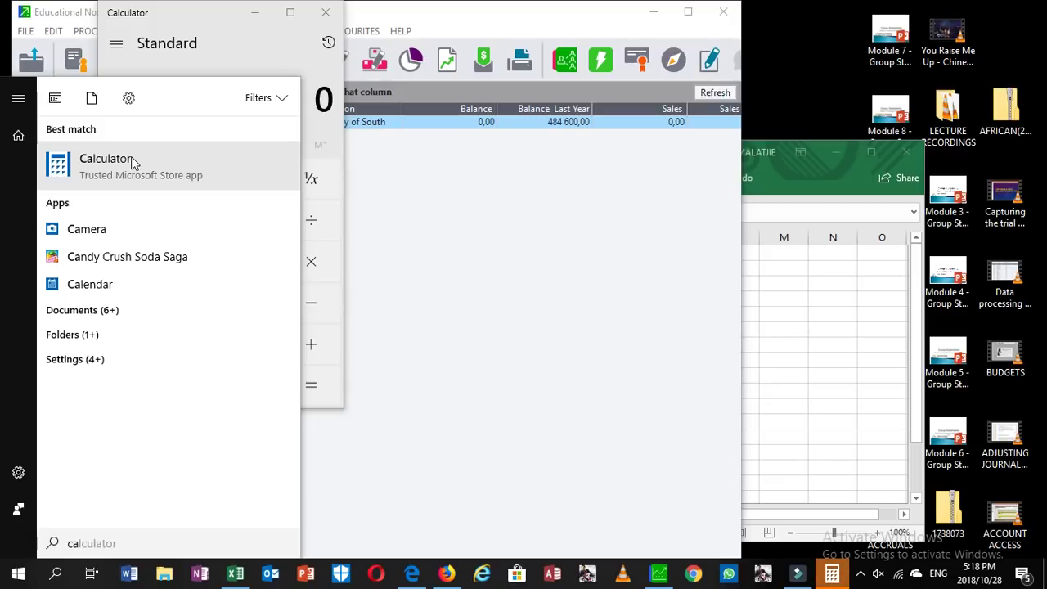
left_click(277, 46)
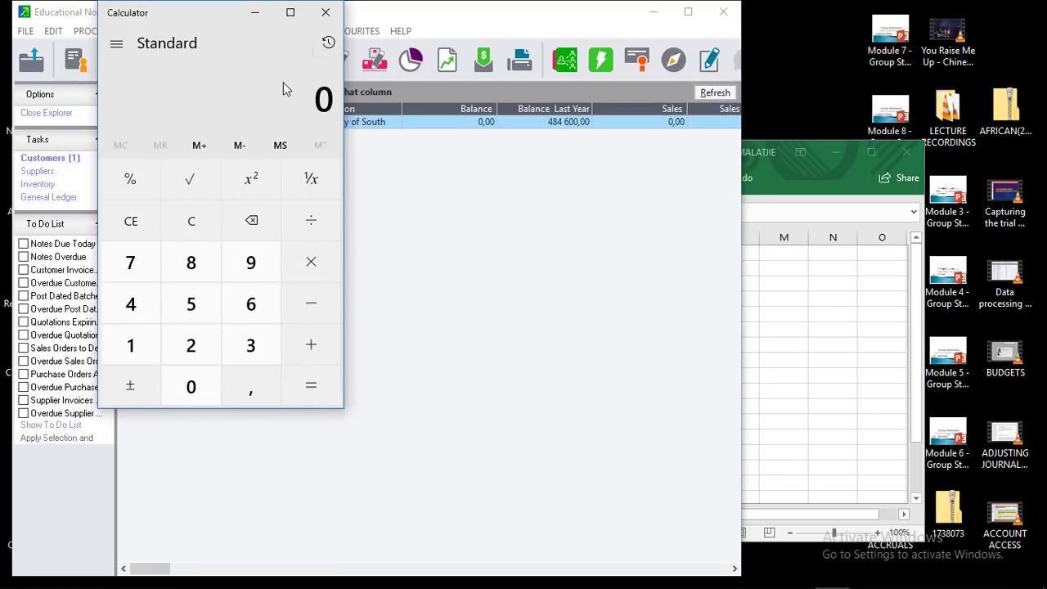
Multiply 1666,67 by 5 in Calculator and enlarge its window to show the calculation history.
type("1 666")
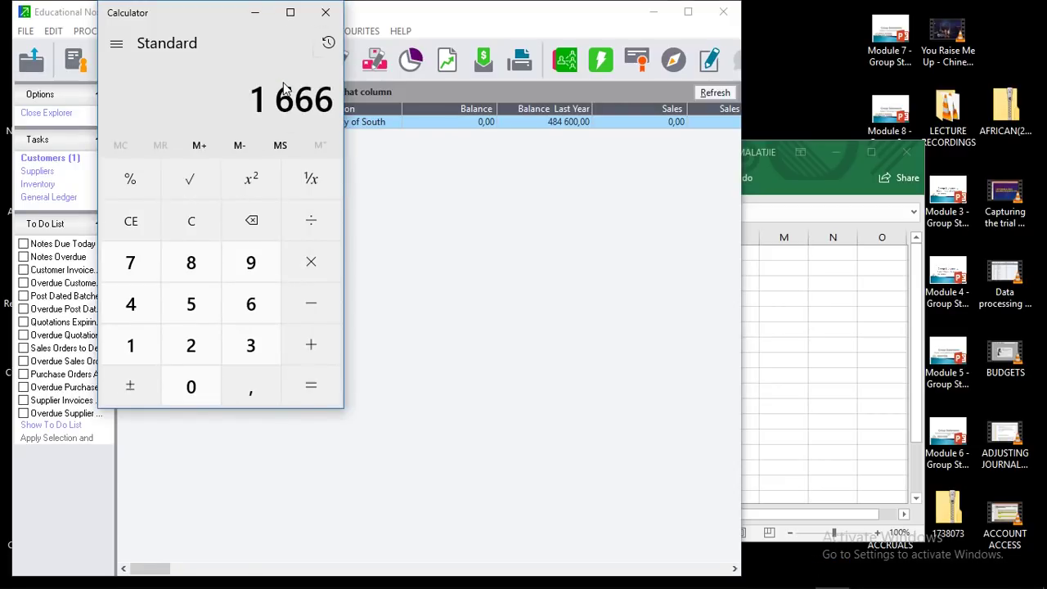
type(",67")
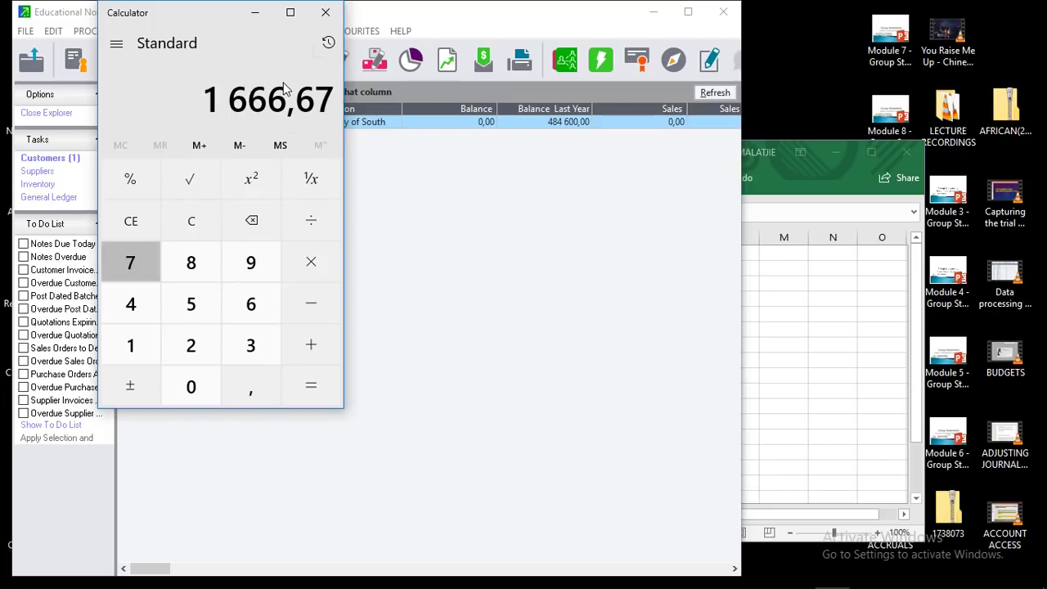
key("asterisk")
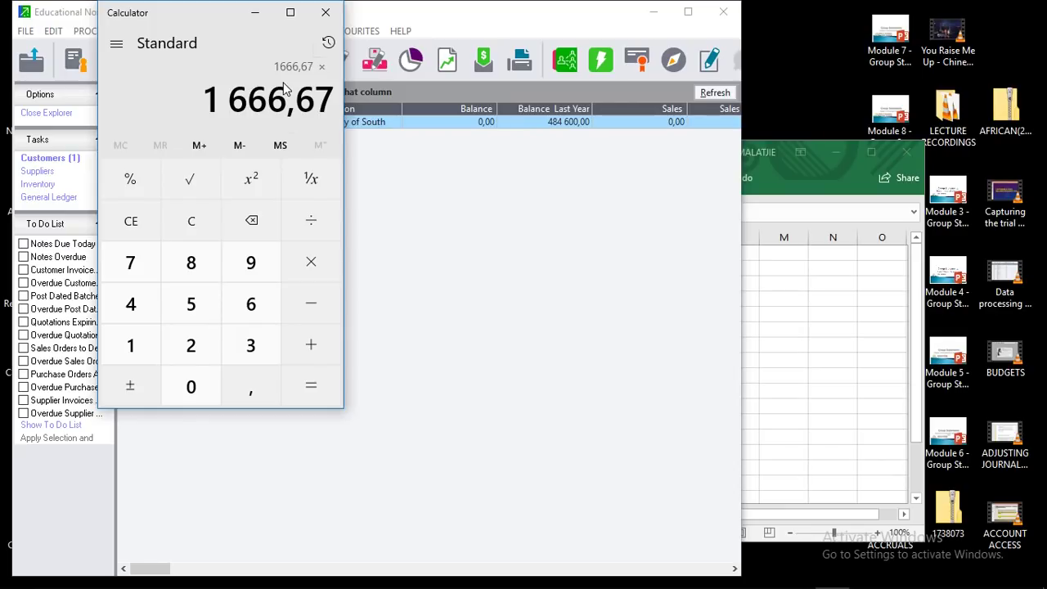
type("5")
key("Return")
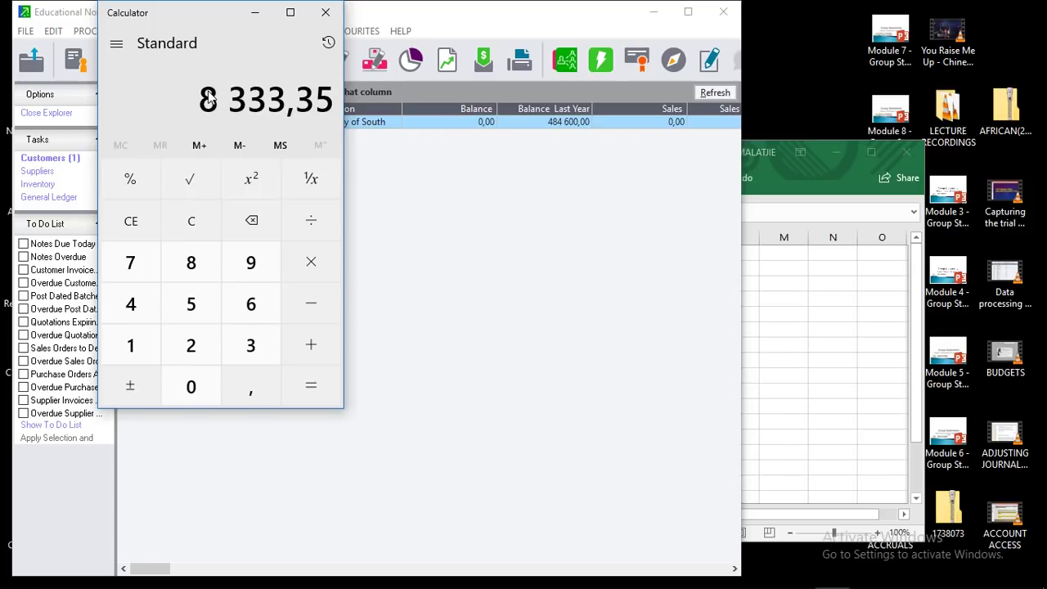
left_click(290, 12)
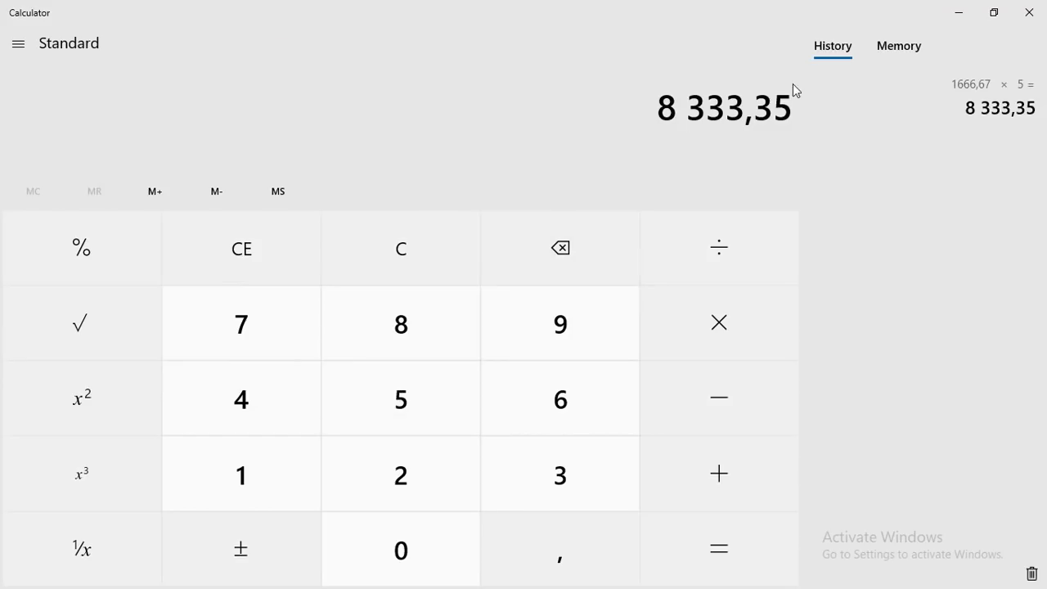
Compare the depreciation figures in the Book1 worksheet with the Calculator result.
left_click(956, 17)
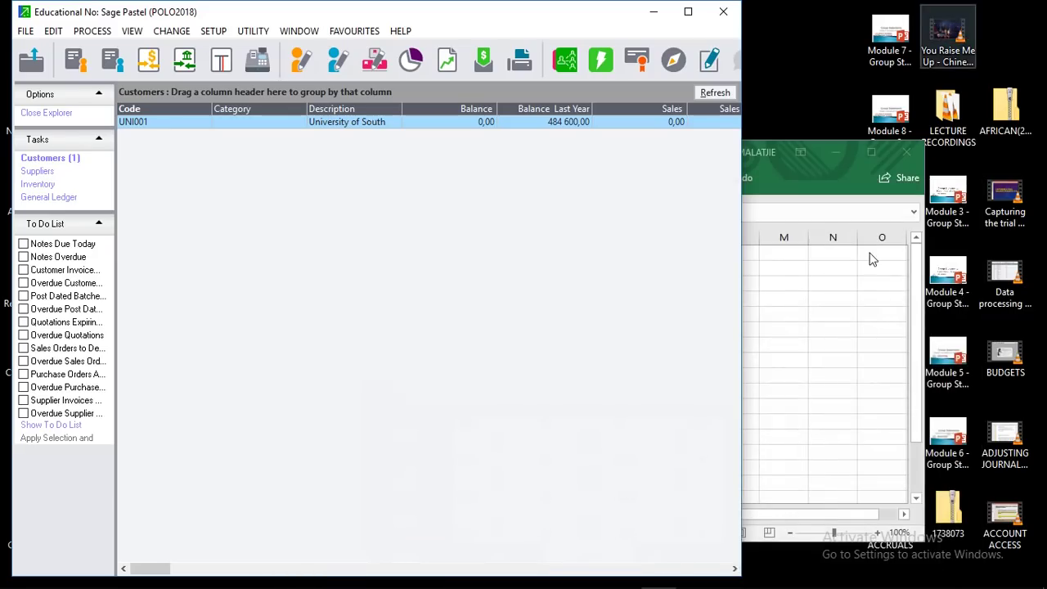
left_click(867, 151)
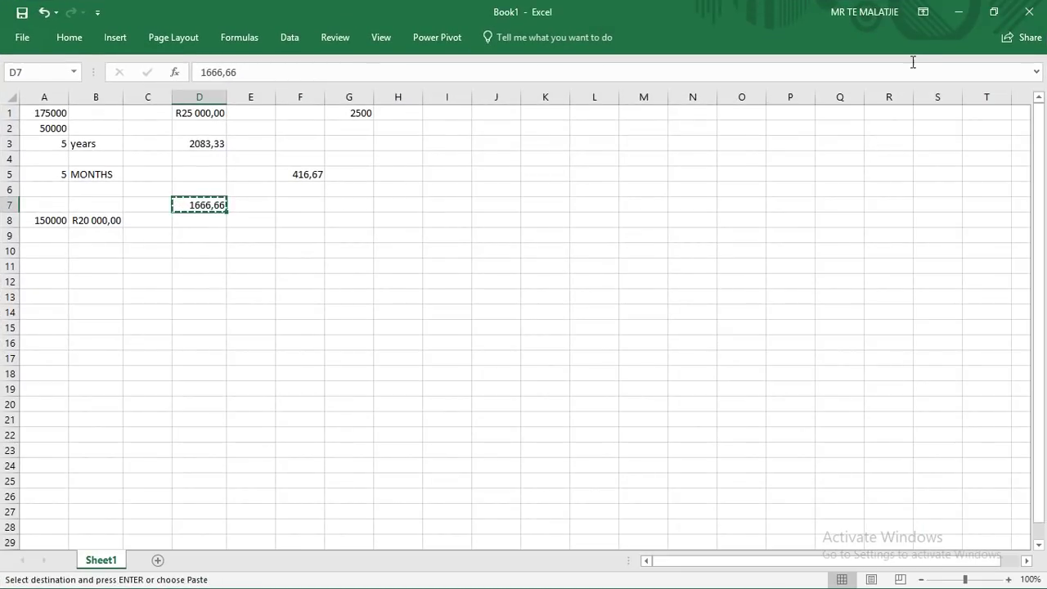
left_click(992, 11)
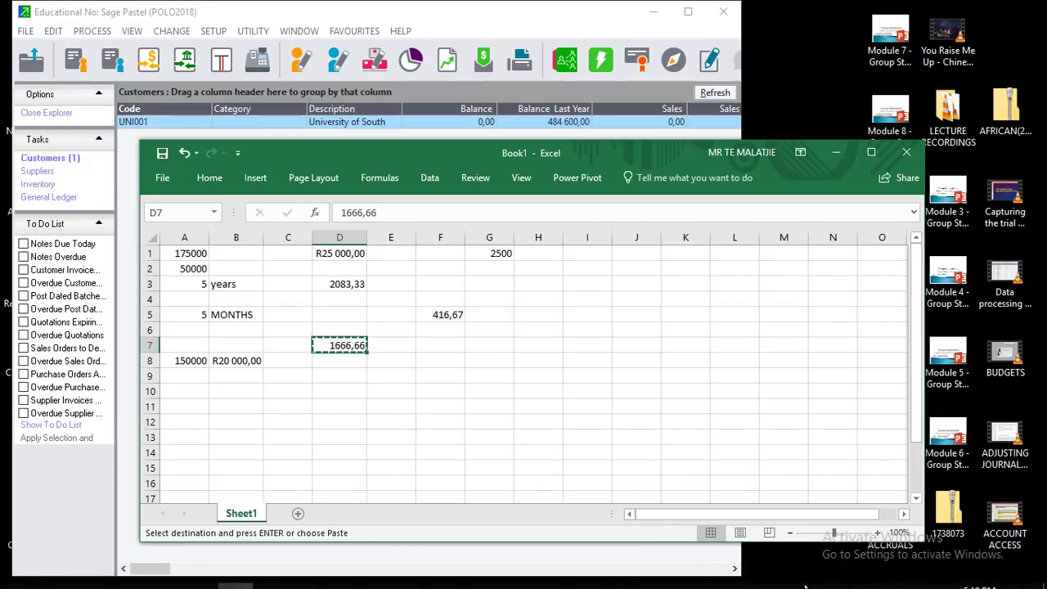
left_click(834, 573)
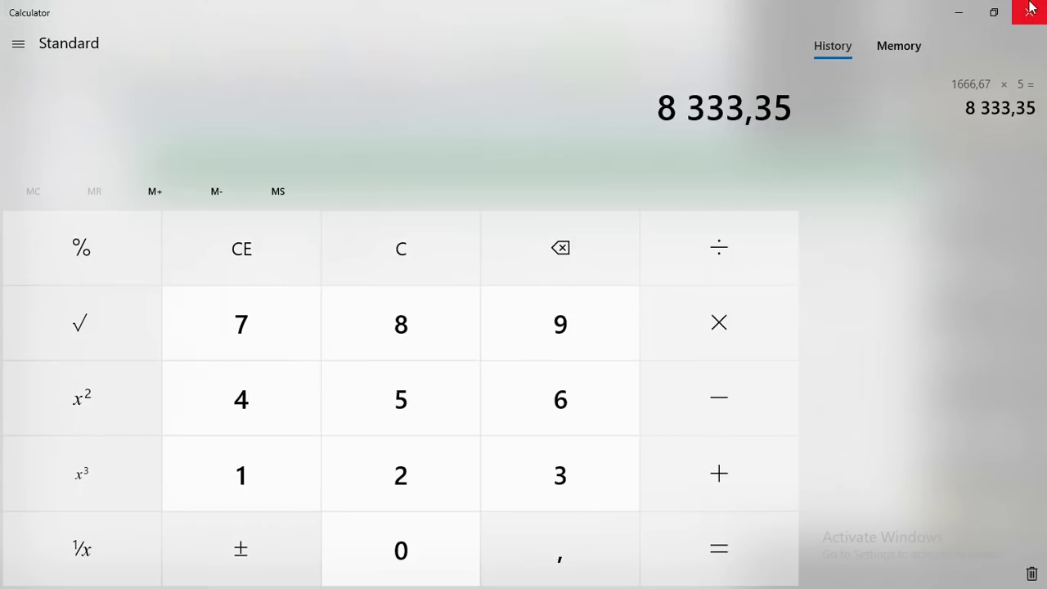
left_click(993, 11)
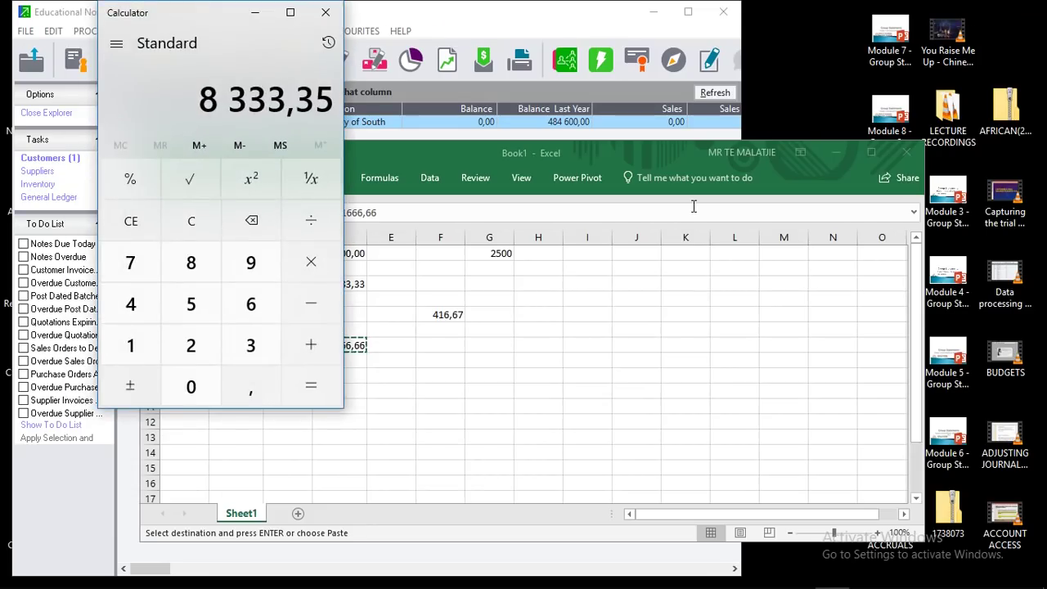
Switch to Sage Pastel and open the options for the general ledger Income Statement report.
left_click(689, 12)
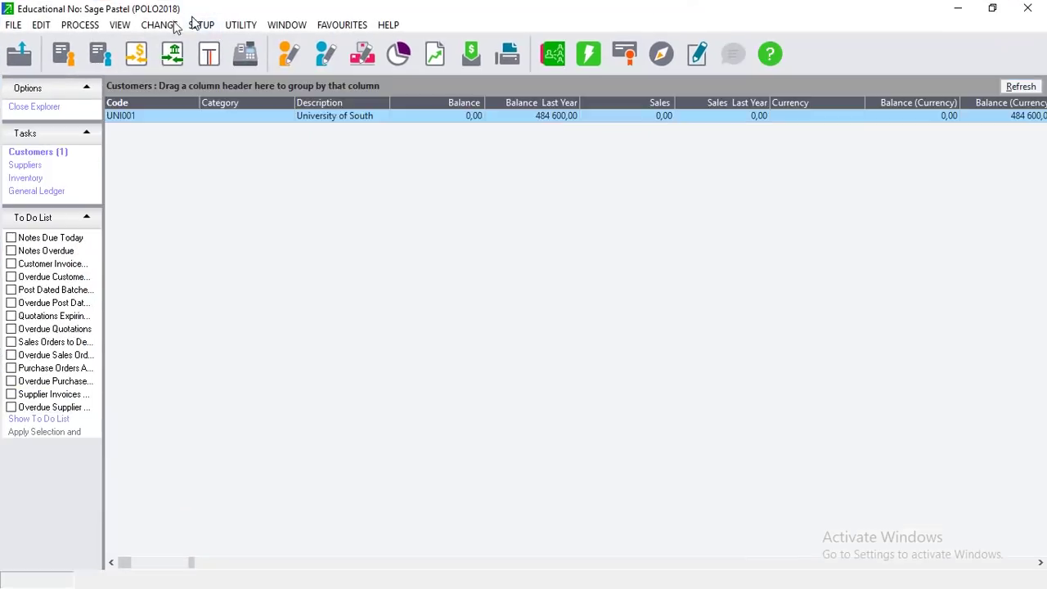
left_click(120, 25)
mouse_move(159, 25)
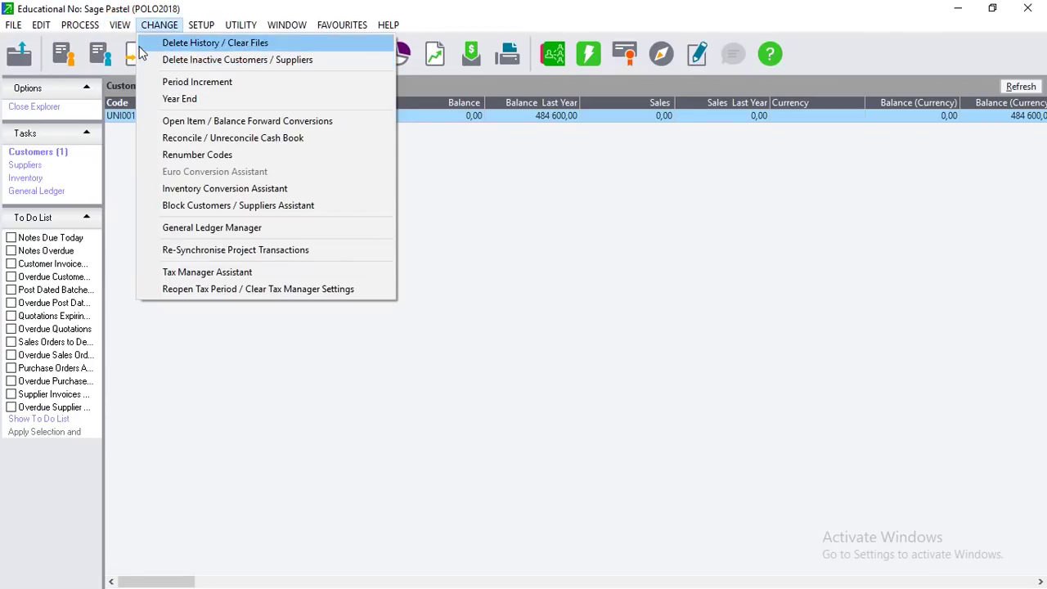
mouse_move(120, 24)
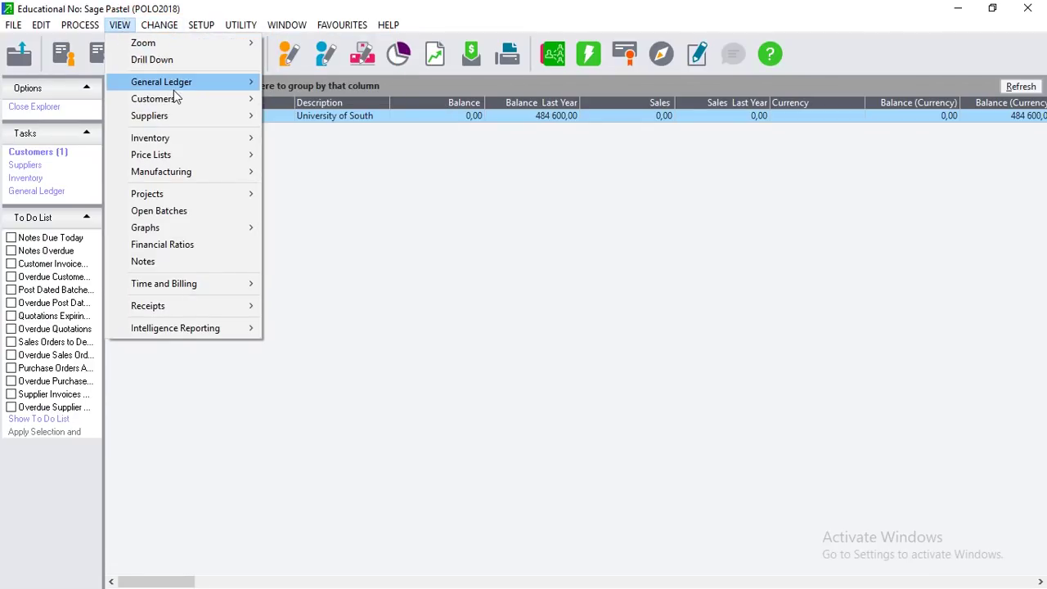
mouse_move(174, 83)
mouse_move(342, 85)
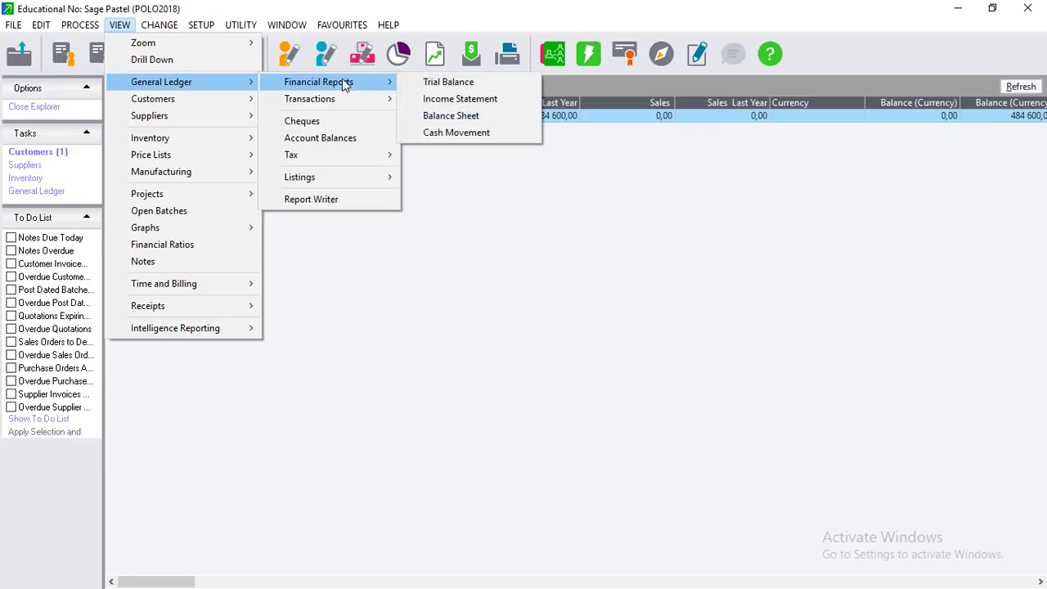
left_click(456, 100)
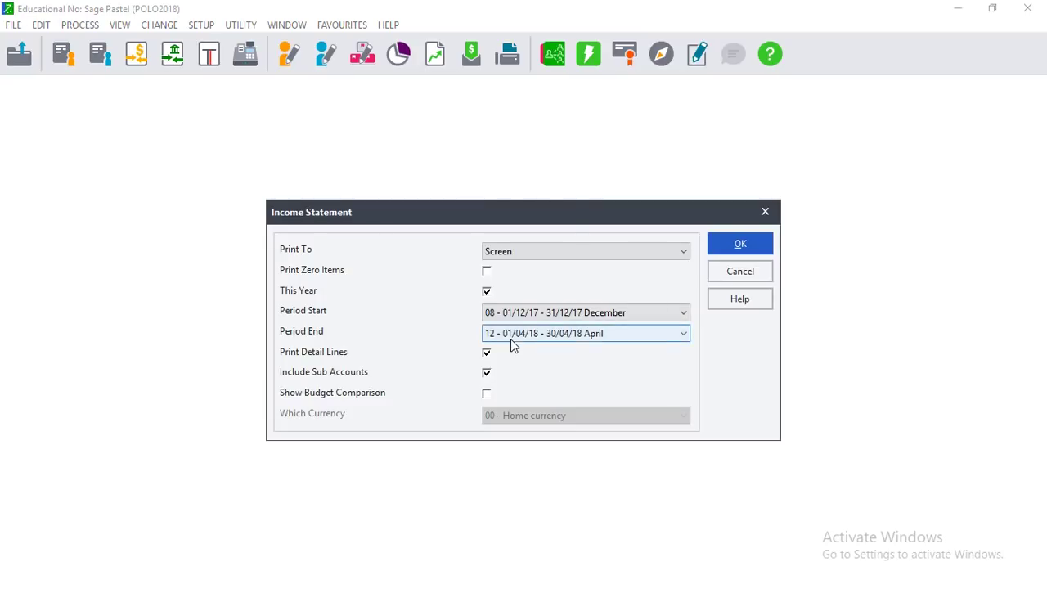
Run the income statement to screen for period 12 (April 2018) only, excluding sub accounts.
left_click(571, 317)
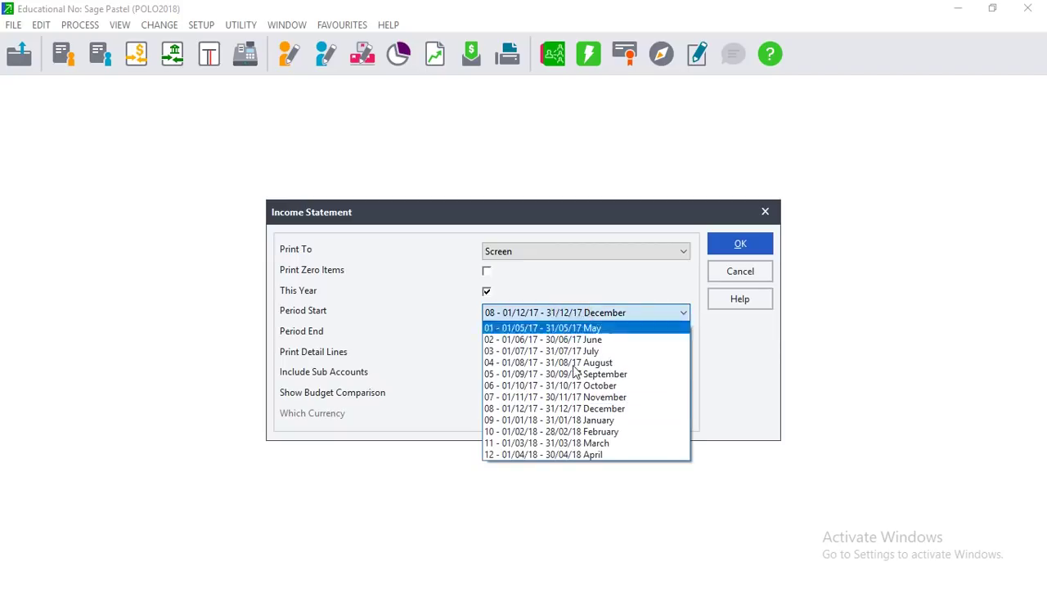
left_click(593, 452)
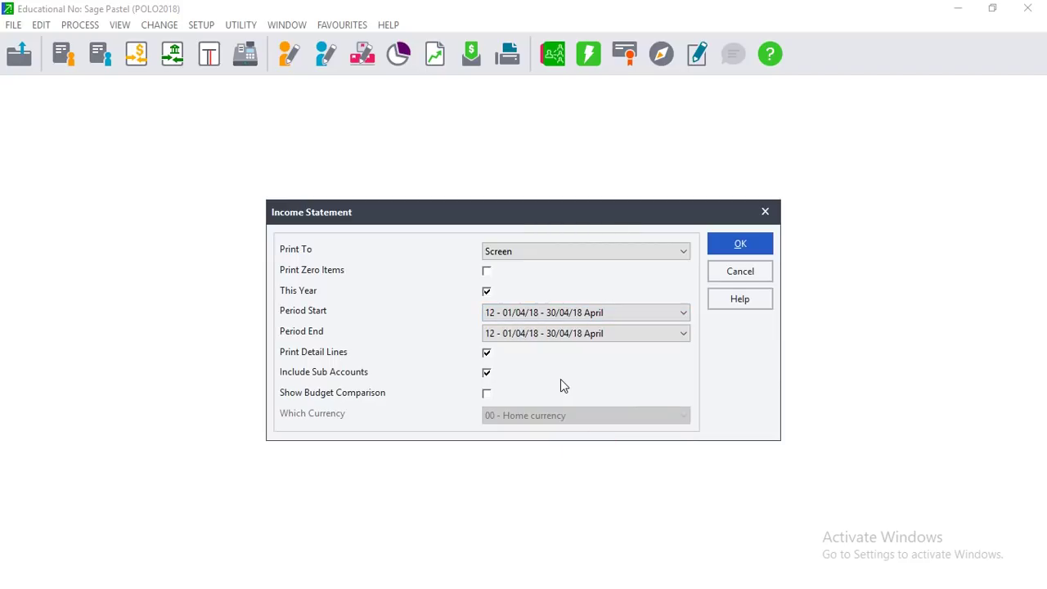
left_click(488, 374)
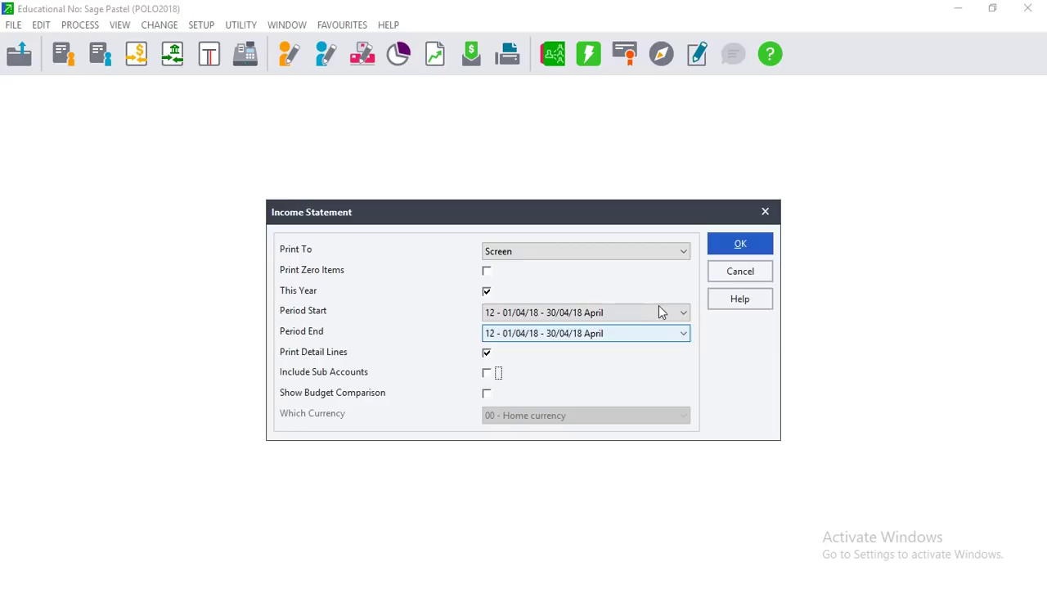
left_click(727, 249)
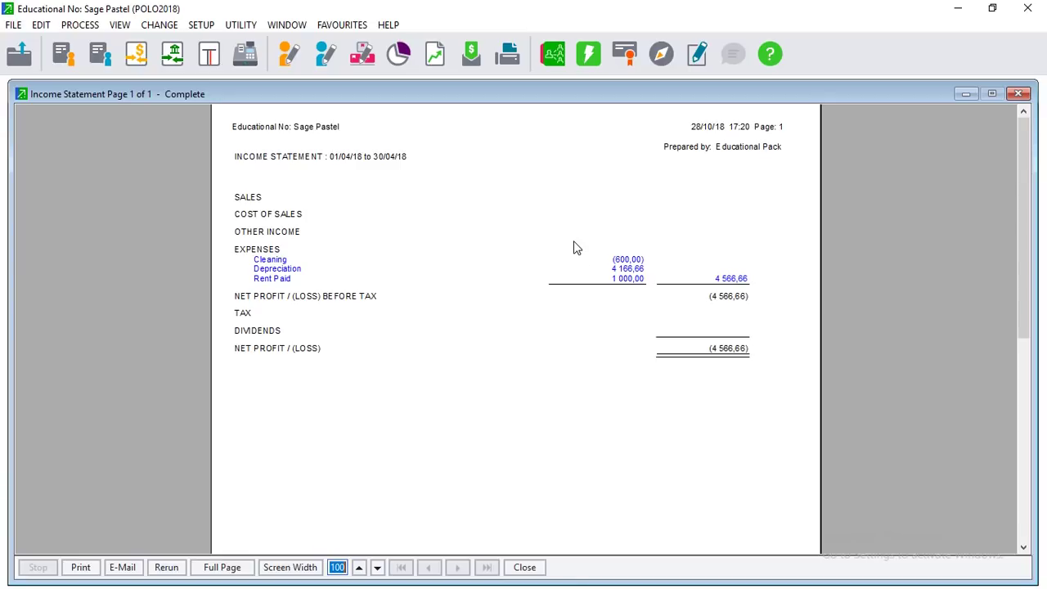
Check the Book1 worksheet in Excel, then switch to Calculator and subtract 4166,67 from 4583,33.
left_click(992, 8)
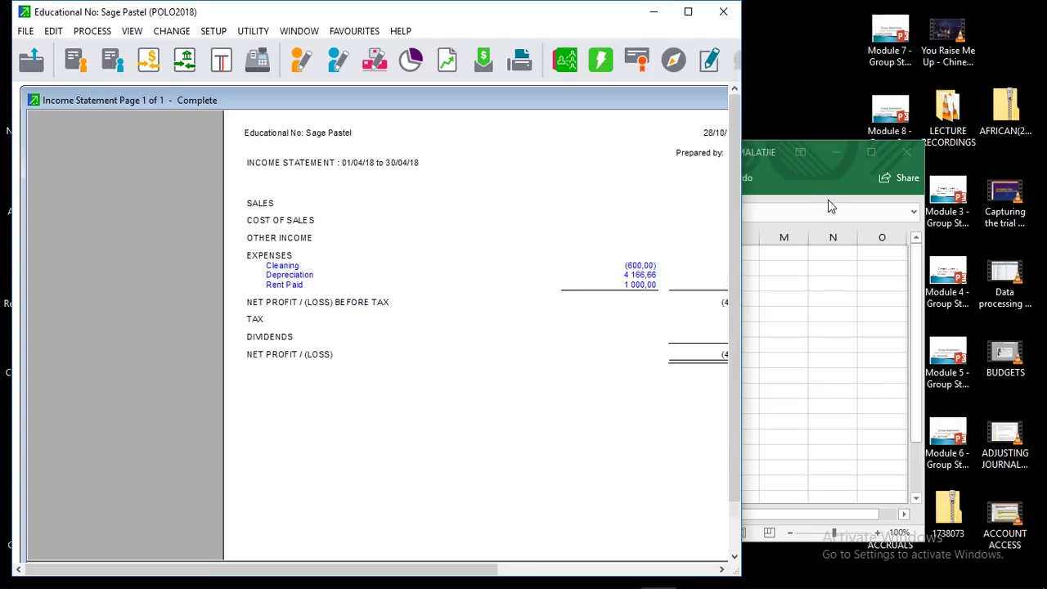
left_click(869, 153)
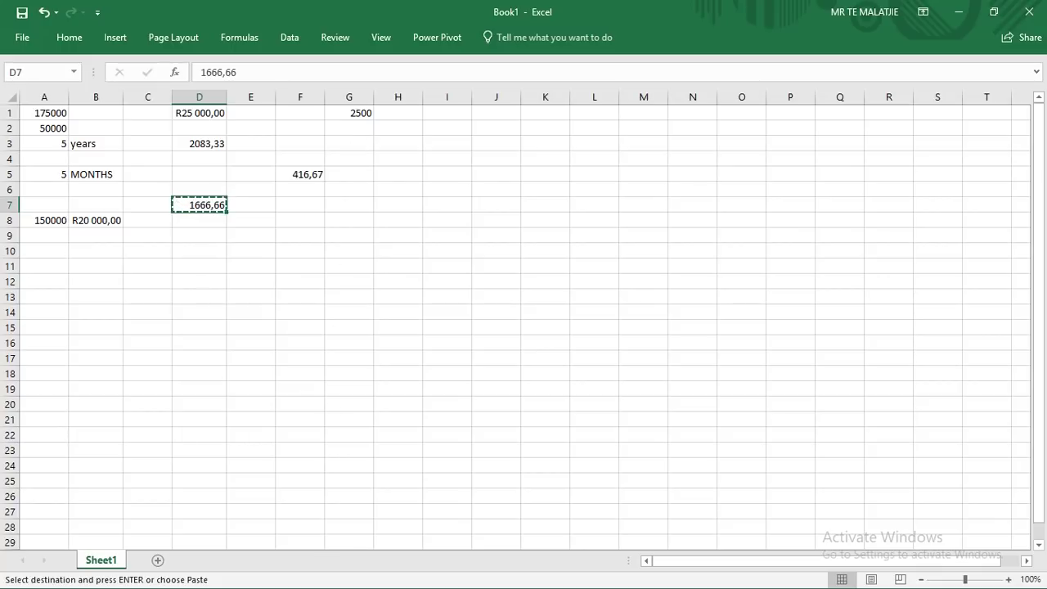
left_click(990, 13)
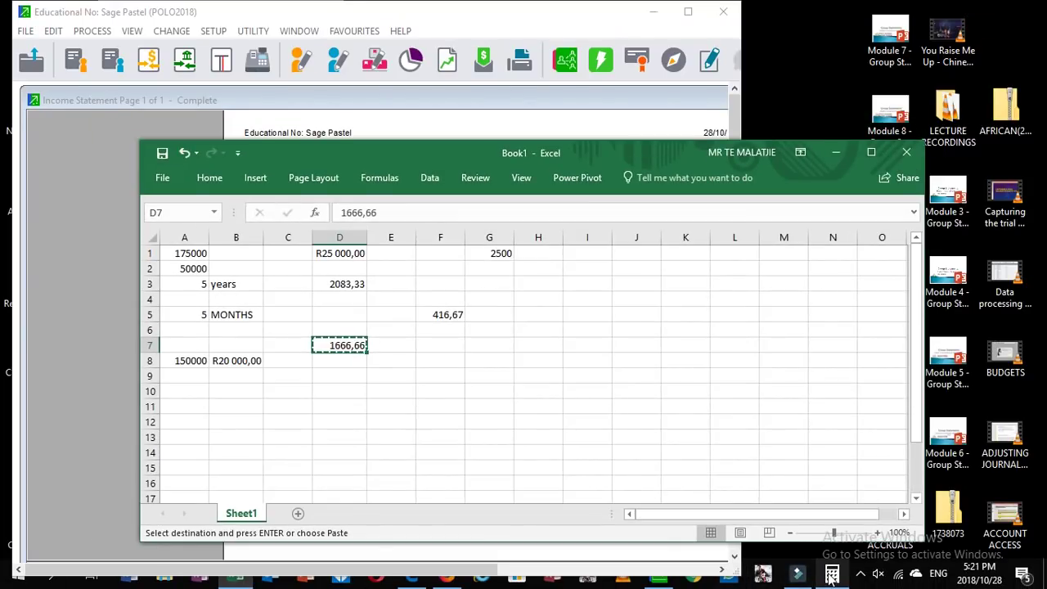
left_click(831, 574)
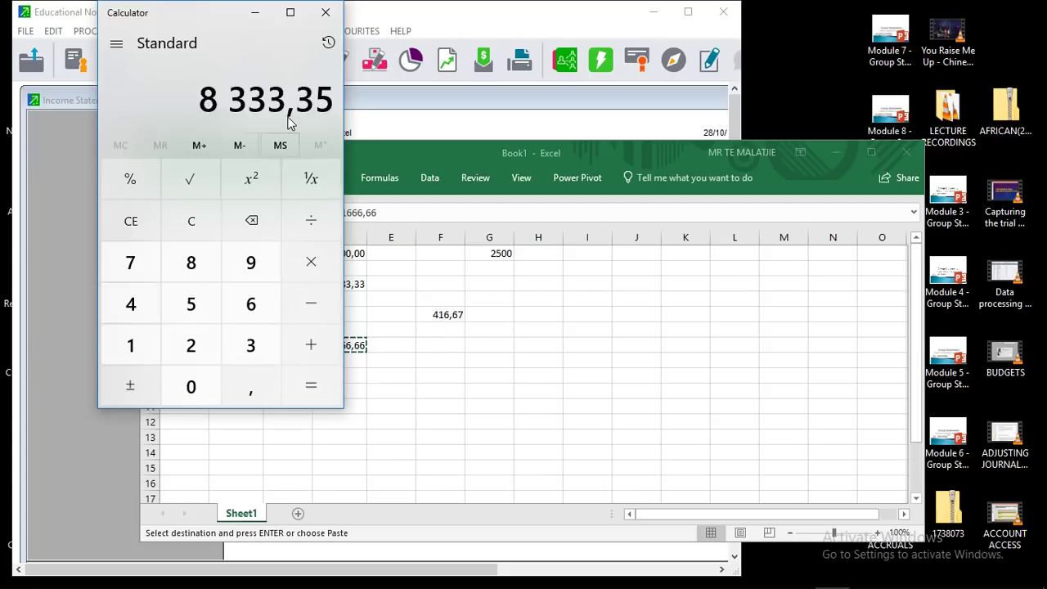
type("4 583,33")
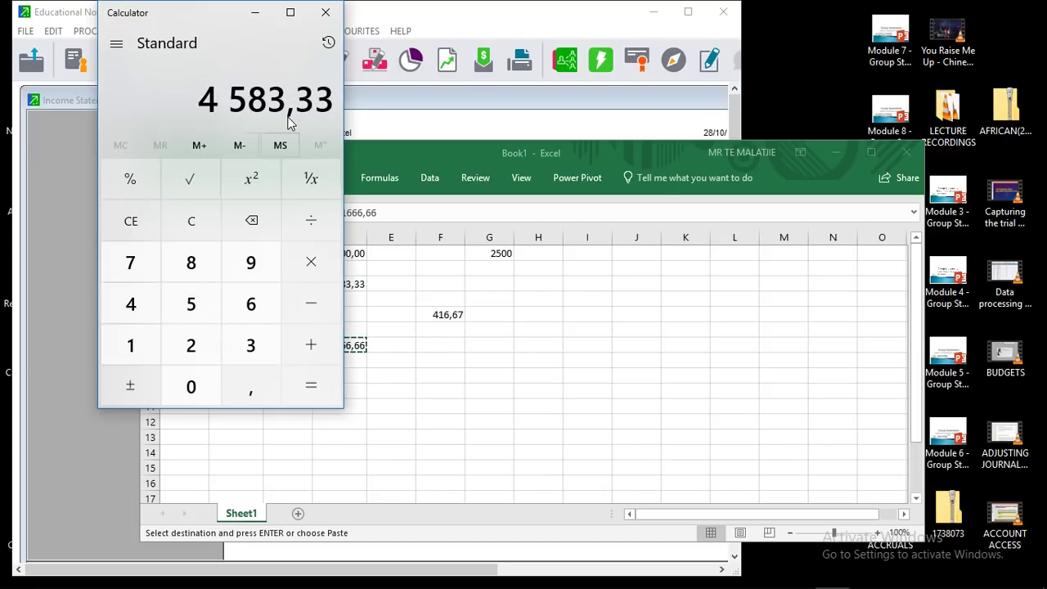
key("minus")
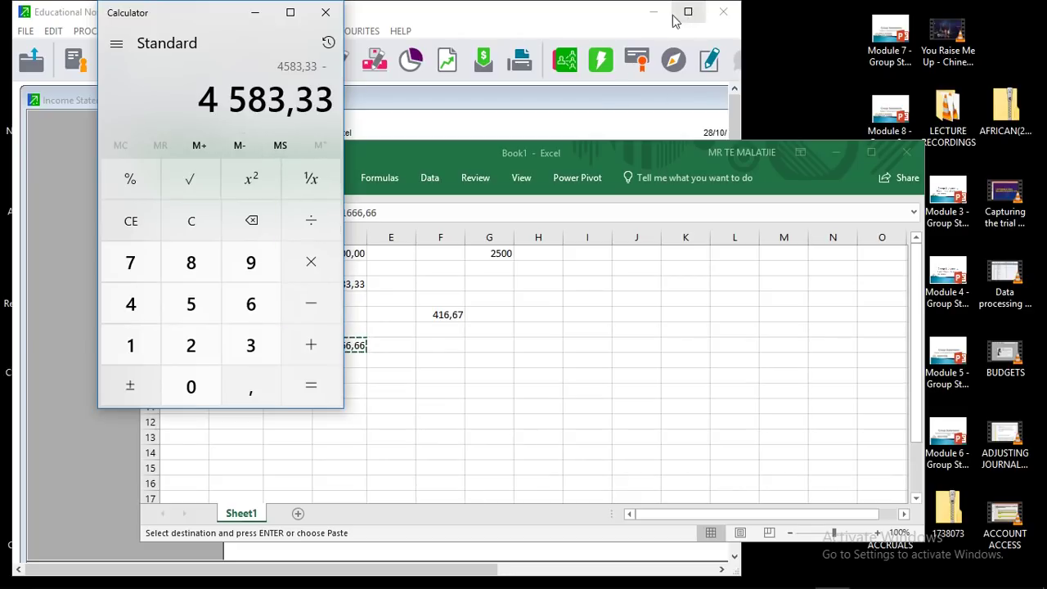
left_click(819, 148)
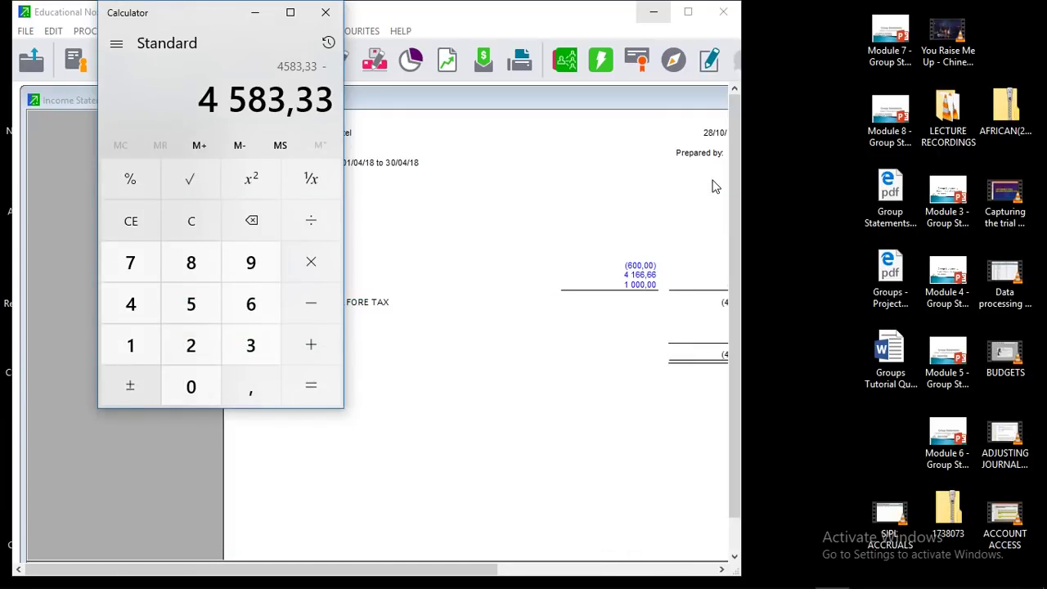
type("4 166")
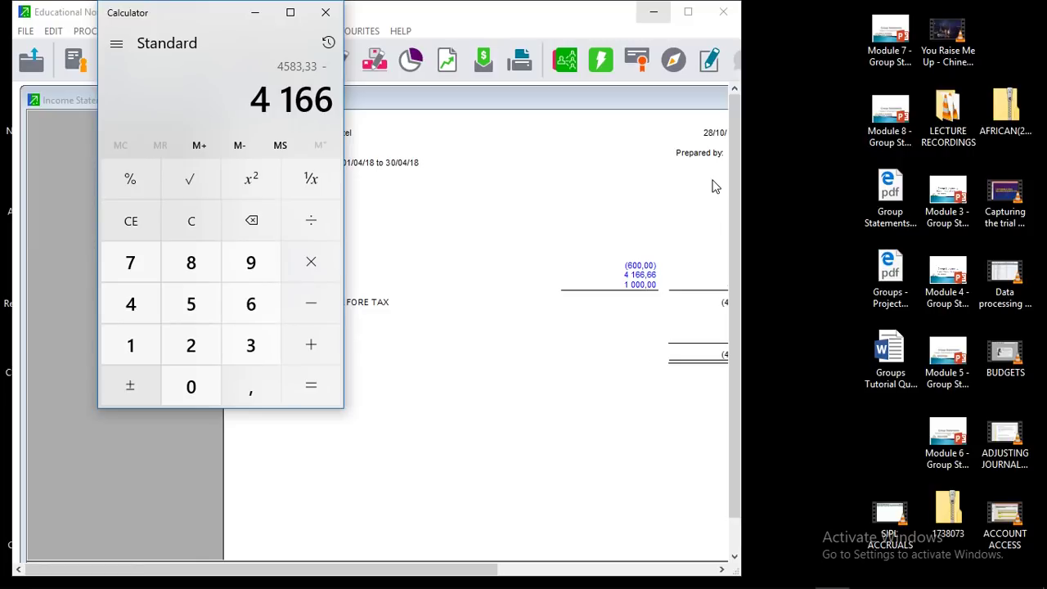
type(",67")
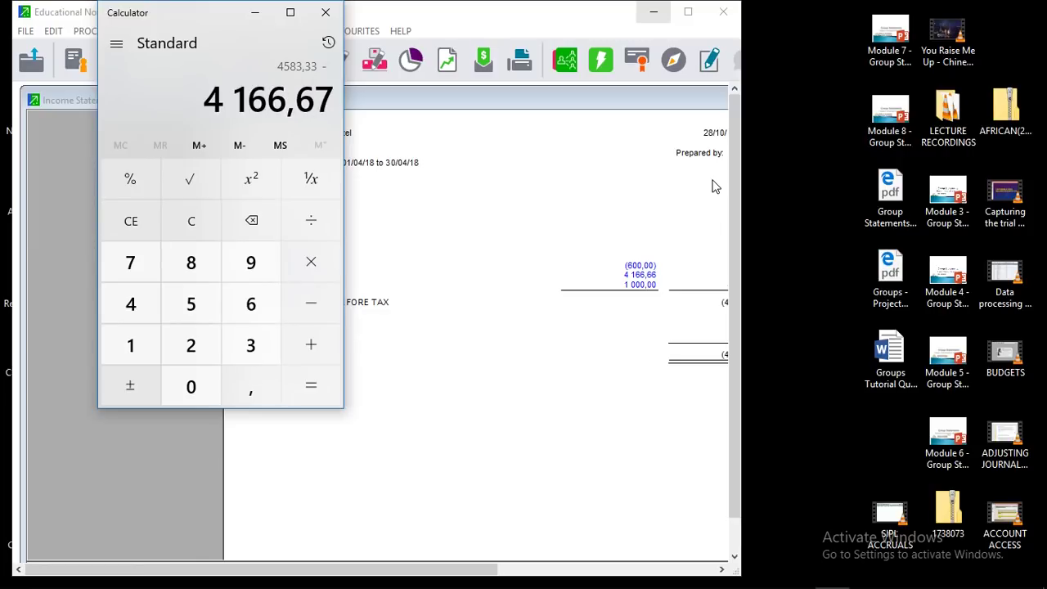
key("Return")
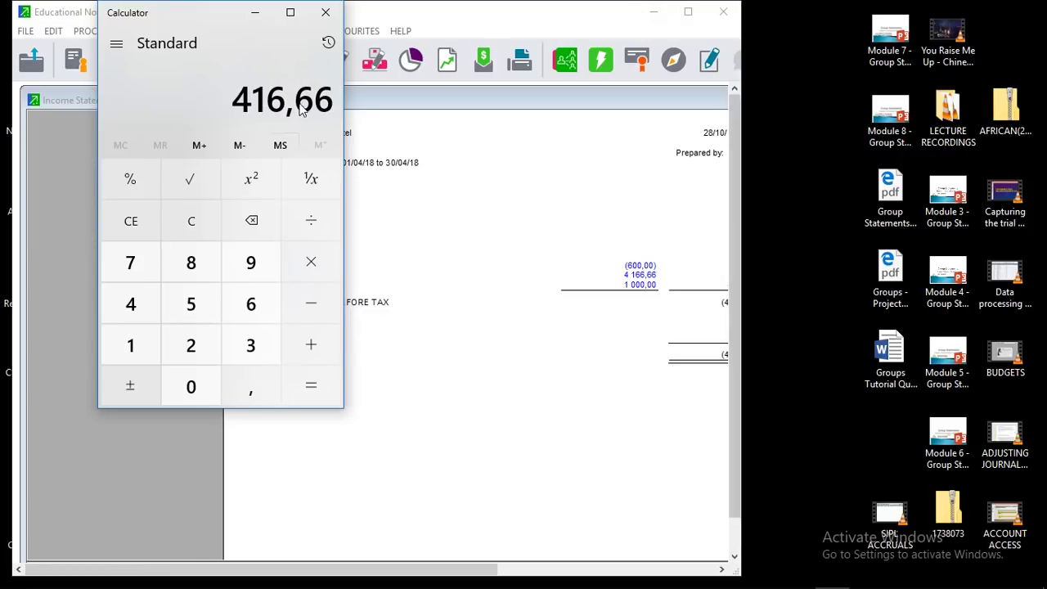
Compare the calculated difference with cell F5 in the Book1 workbook and return to the income statement in Sage Pastel.
mouse_move(687, 585)
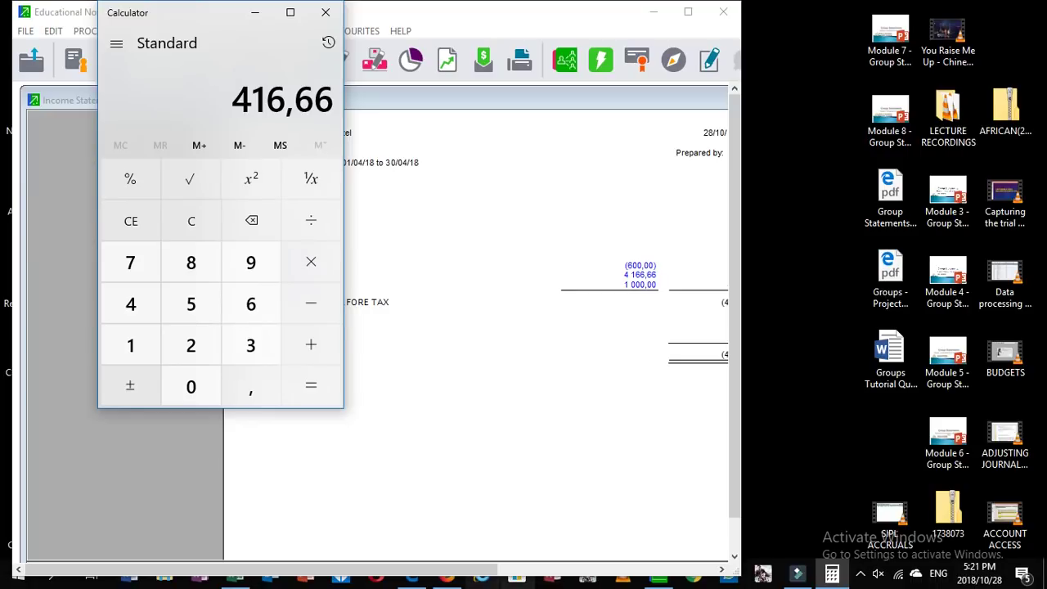
left_click(243, 580)
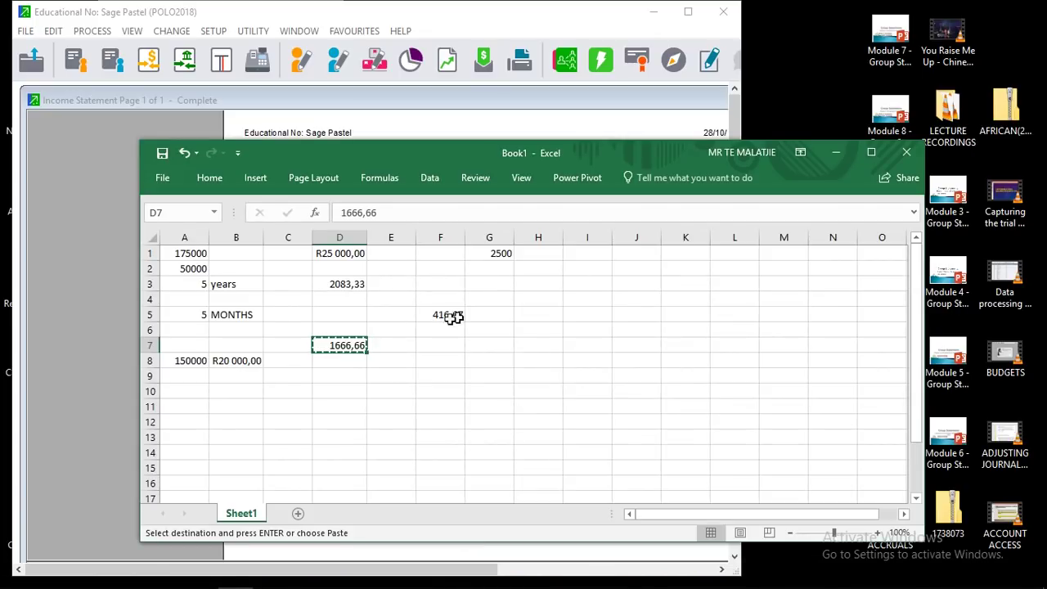
mouse_move(659, 582)
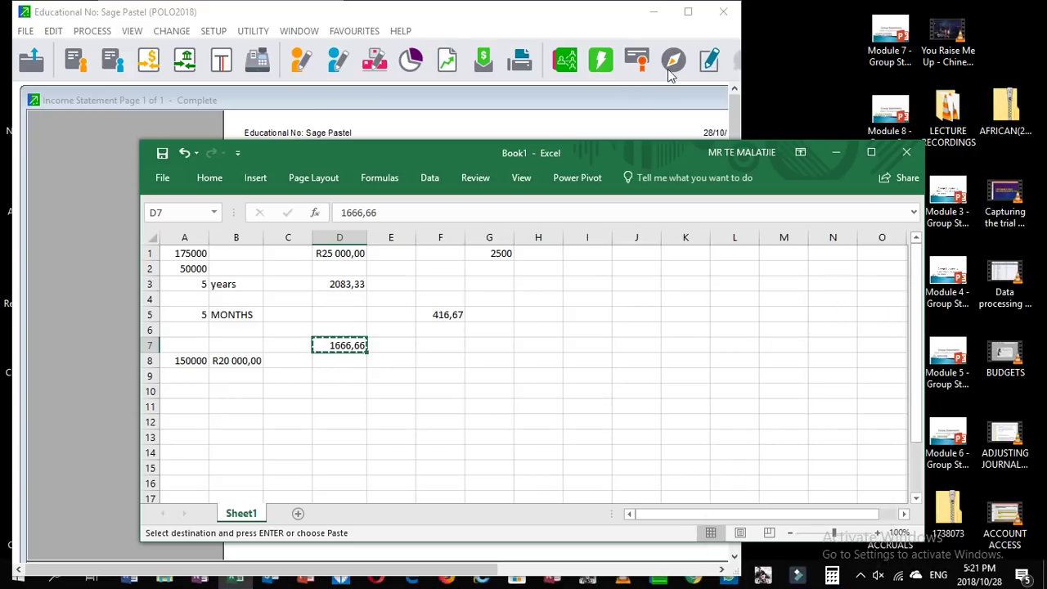
left_click(688, 15)
left_click(687, 13)
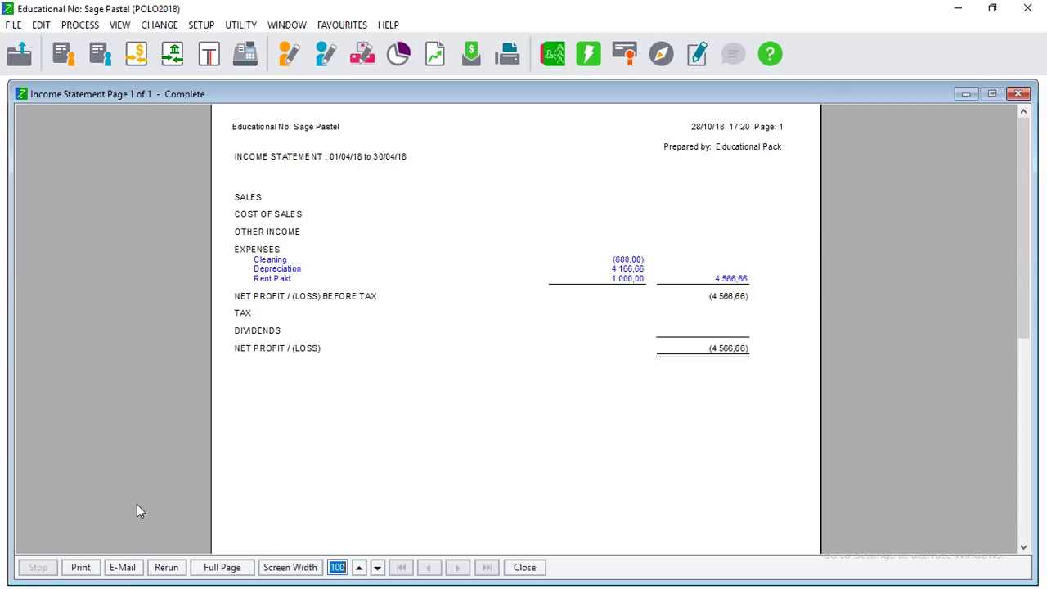
Switch to Calculator and multiply the monthly depreciation of 4166,67 by 5.
left_click(991, 8)
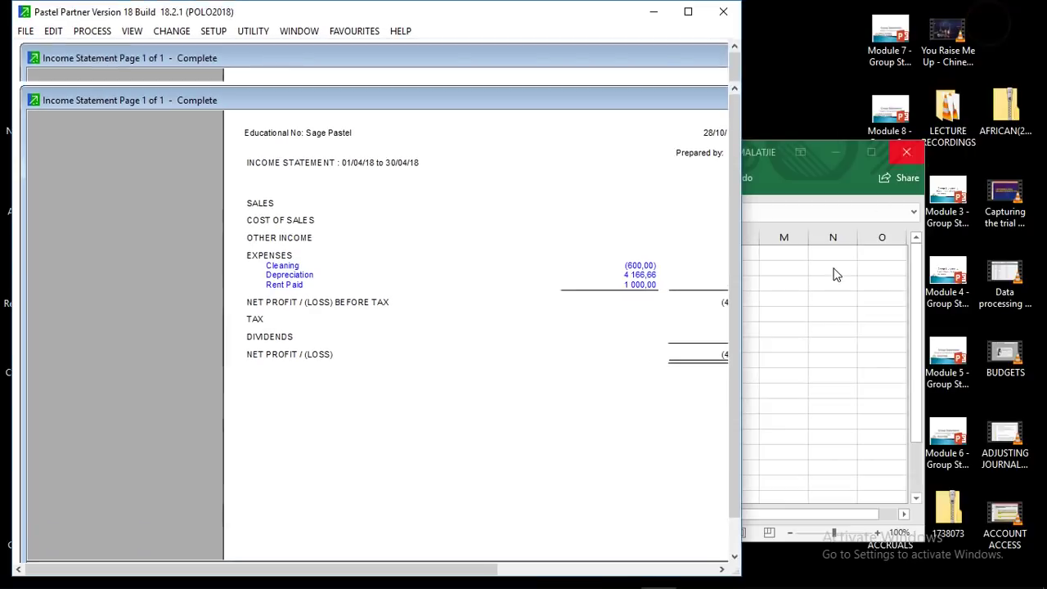
mouse_move(880, 582)
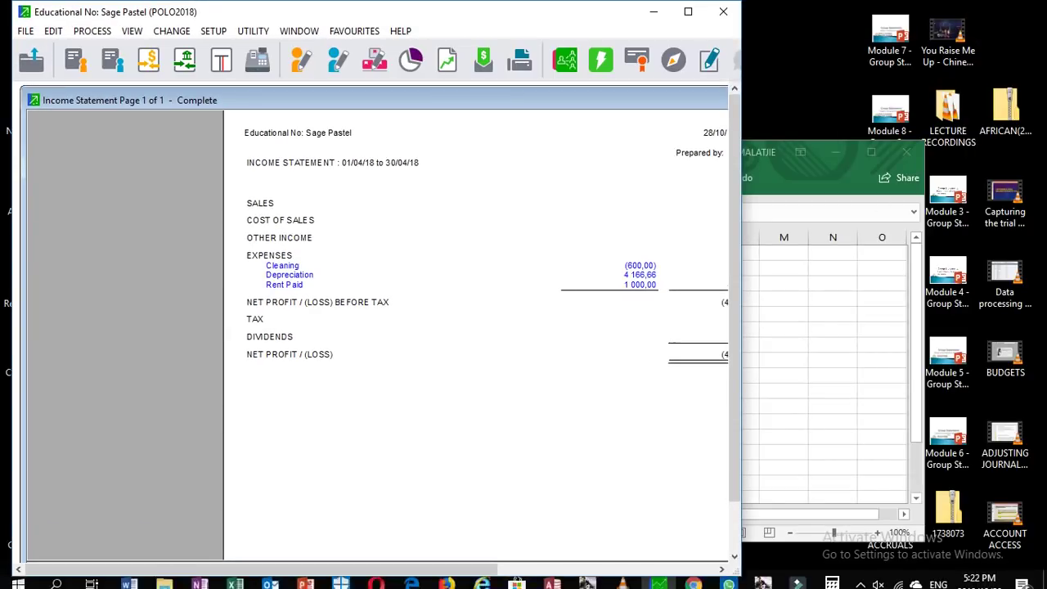
left_click(830, 574)
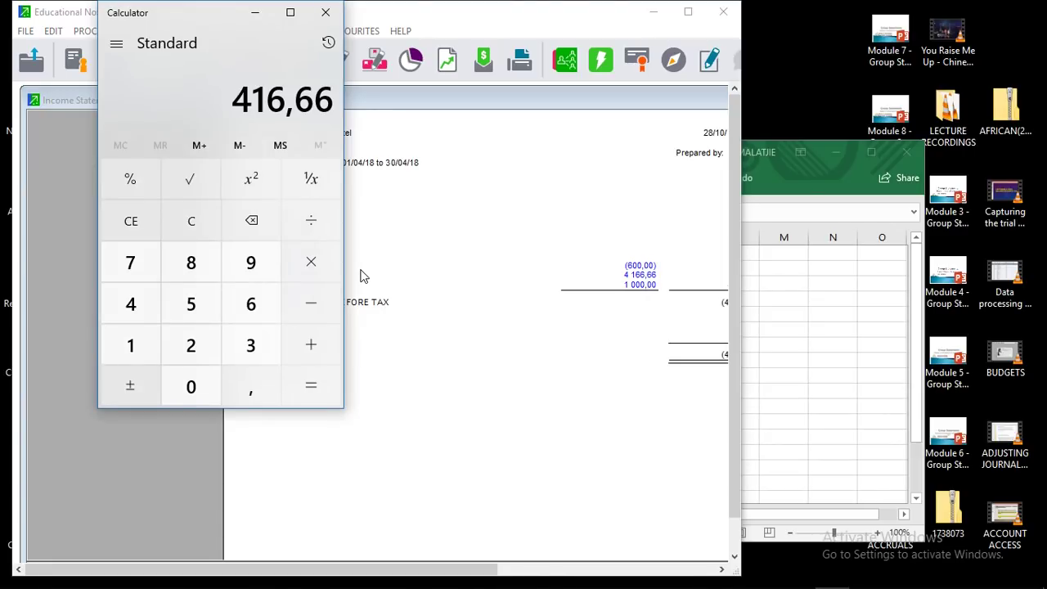
type("4,166")
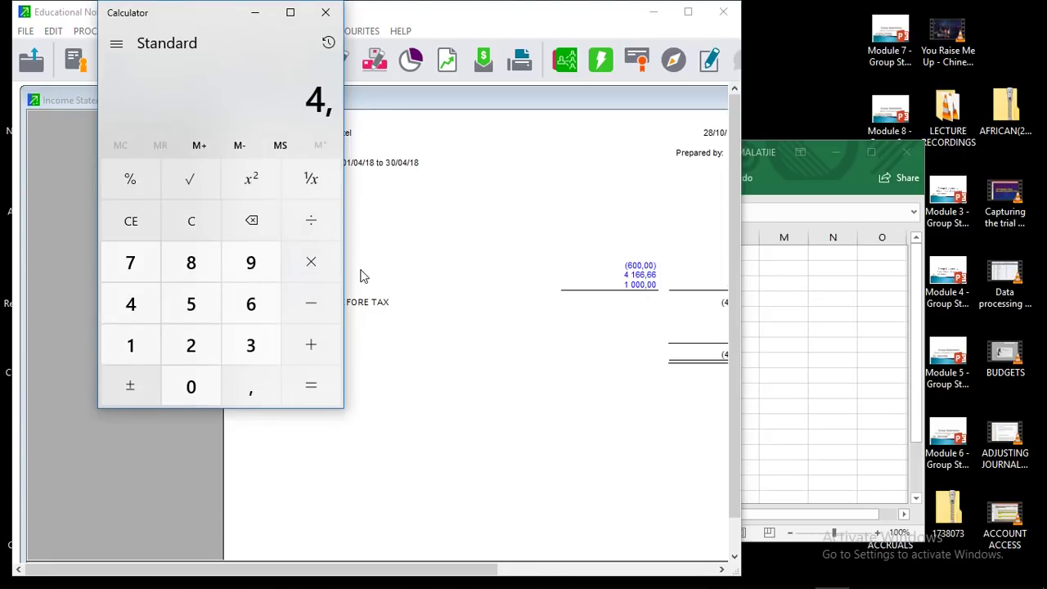
key("BackSpace")
key("BackSpace")
key("BackSpace")
type("166")
key("BackSpace")
key("BackSpace")
key("BackSpace")
key("BackSpace")
type("166")
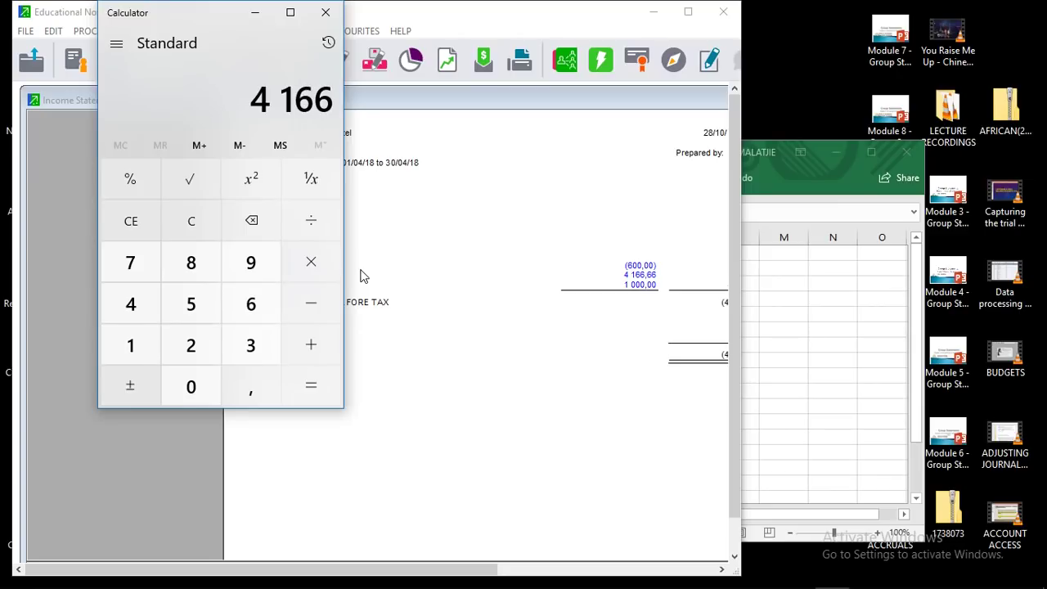
type(",67")
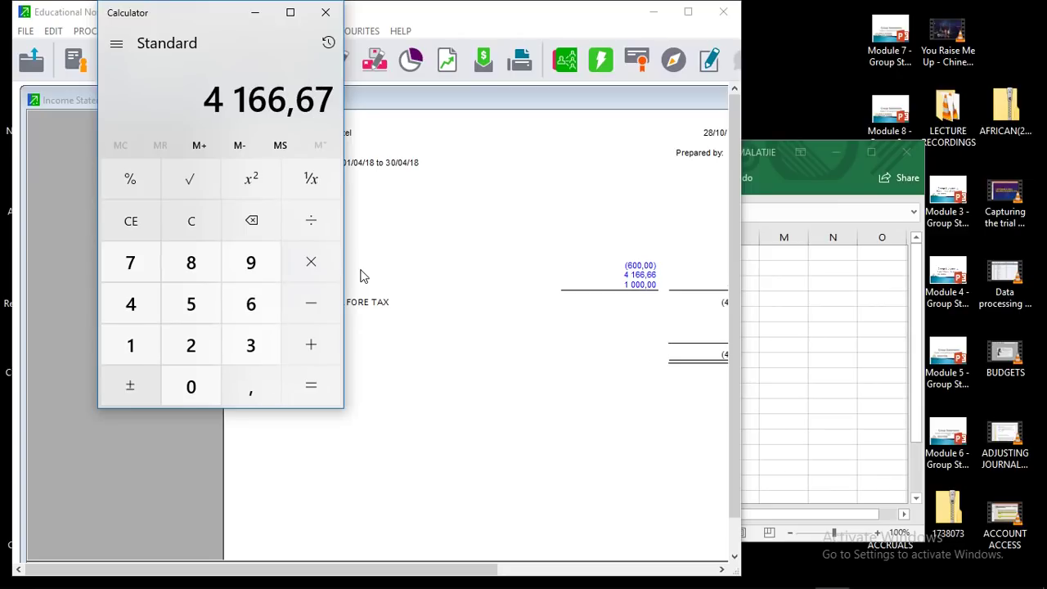
key("asterisk")
type("5")
key("Return")
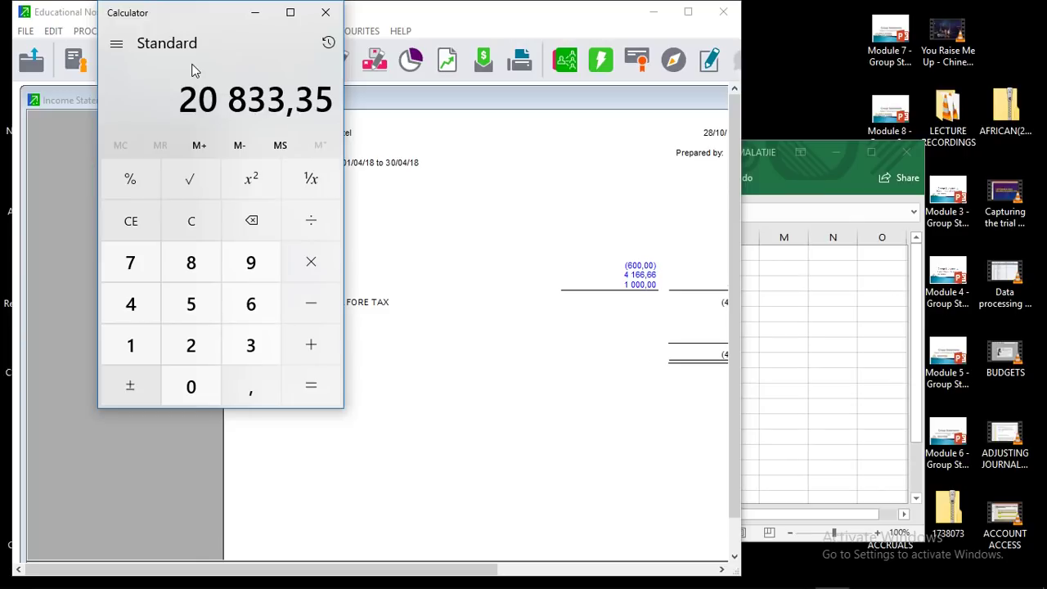
Return to Sage Pastel and rerun the income statement from period 08 (December 2017) to period 12 (April 2018).
left_click(687, 27)
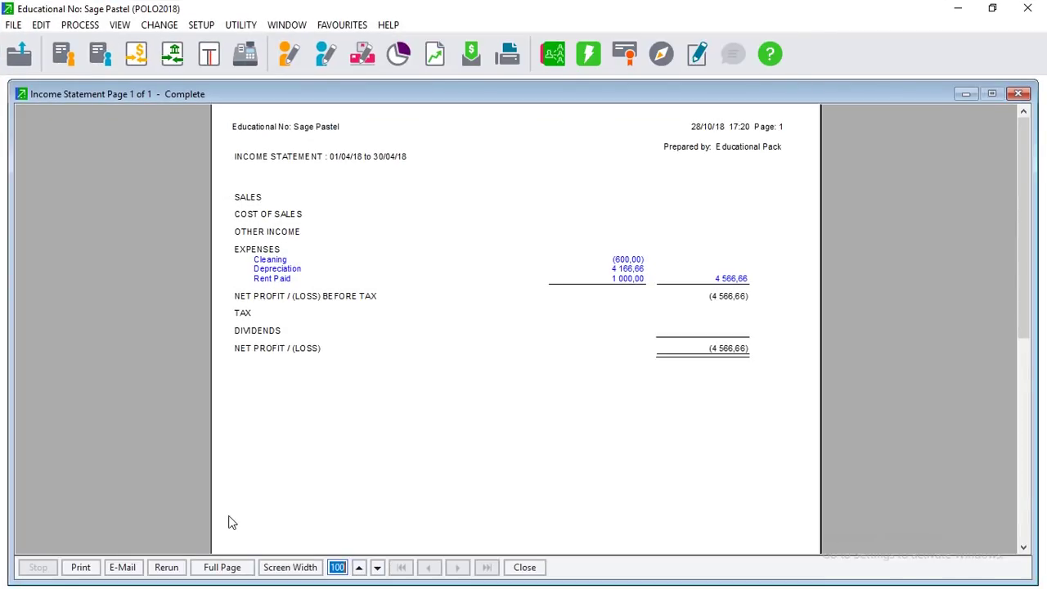
left_click(168, 565)
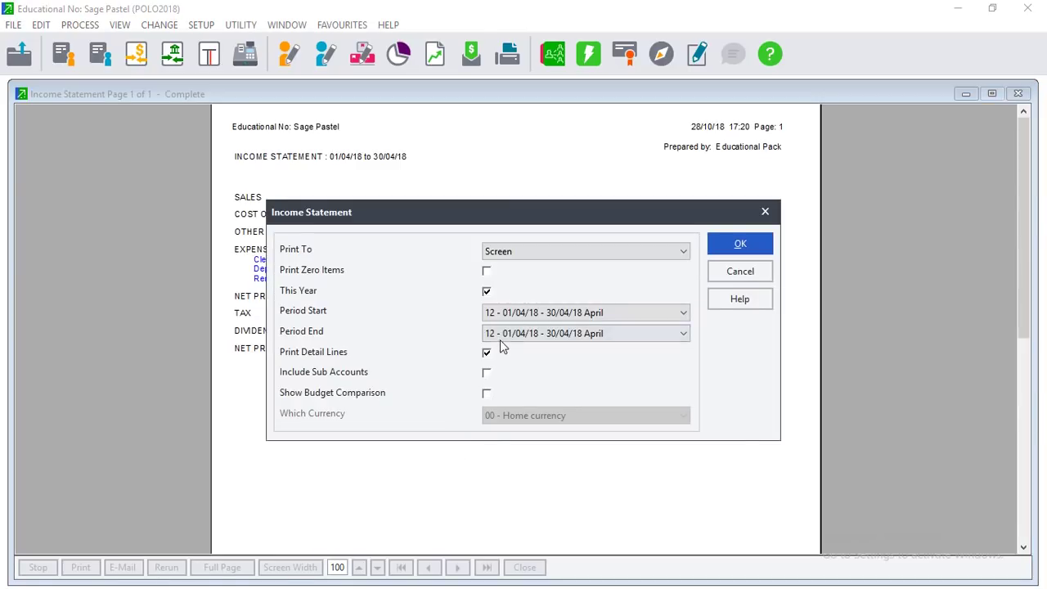
left_click(647, 309)
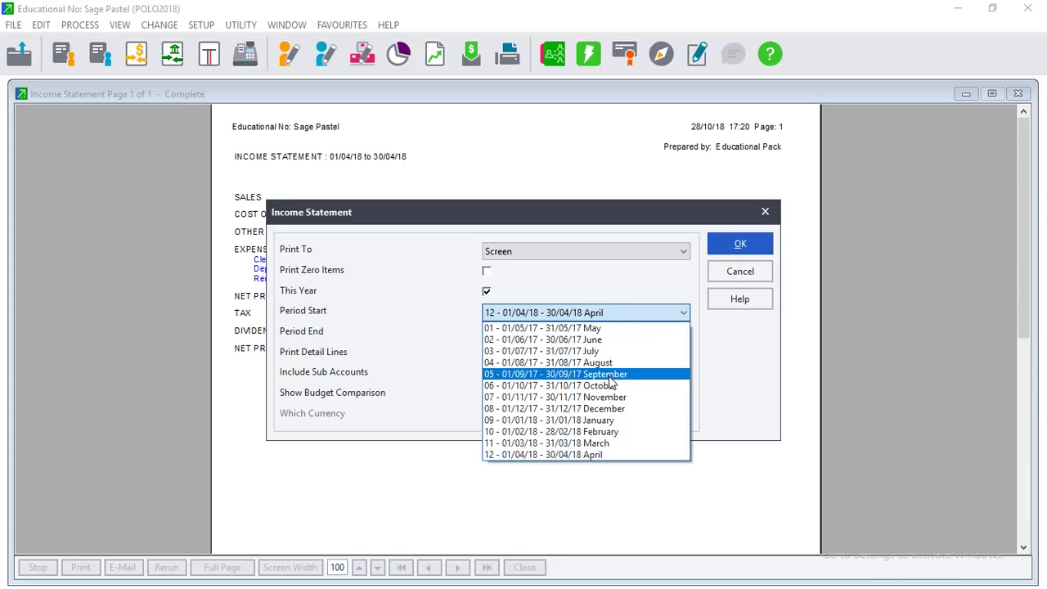
left_click(609, 411)
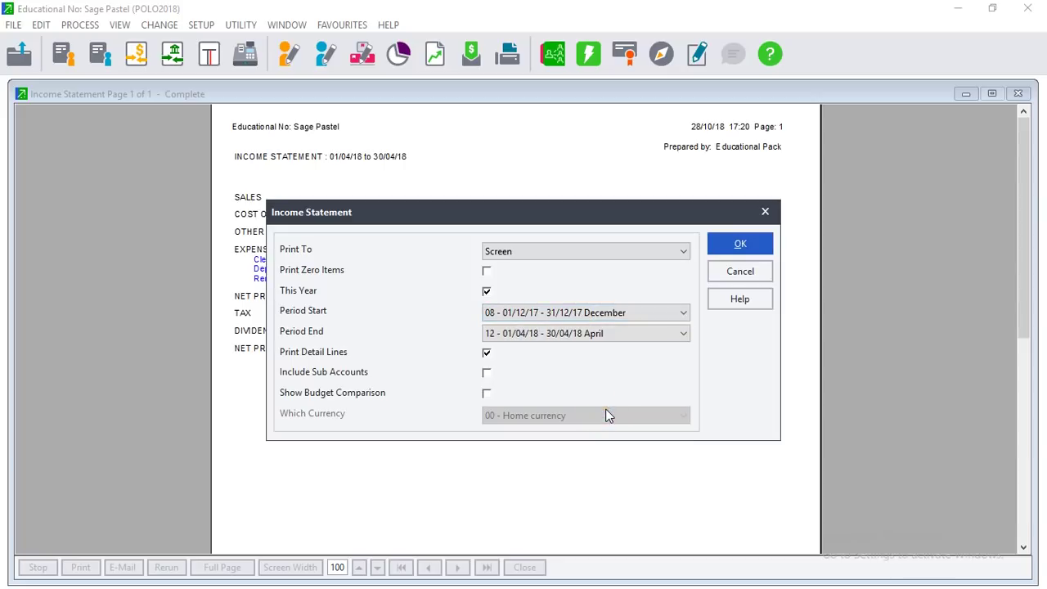
left_click(739, 243)
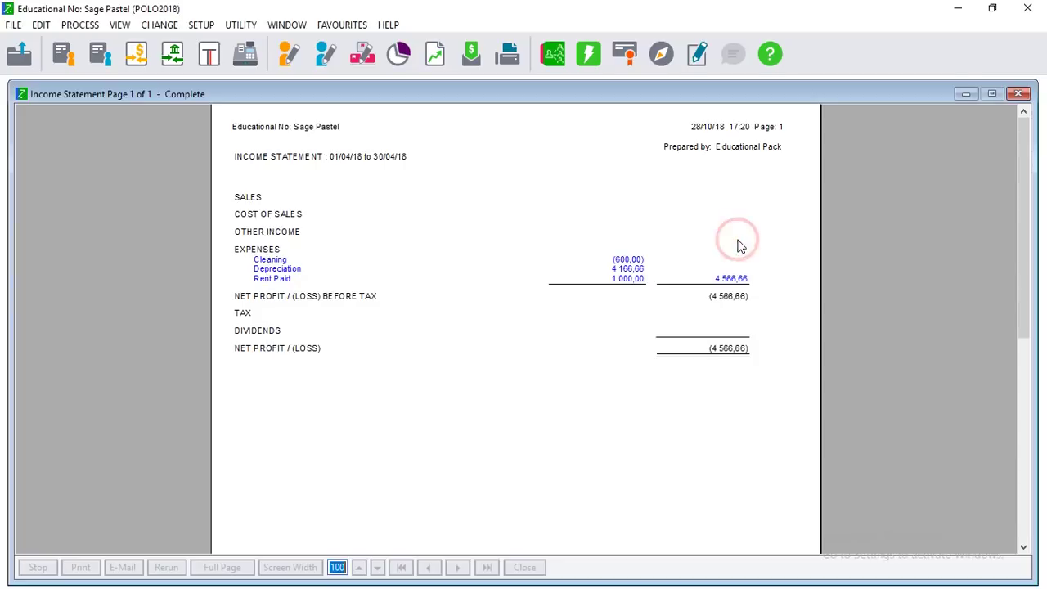